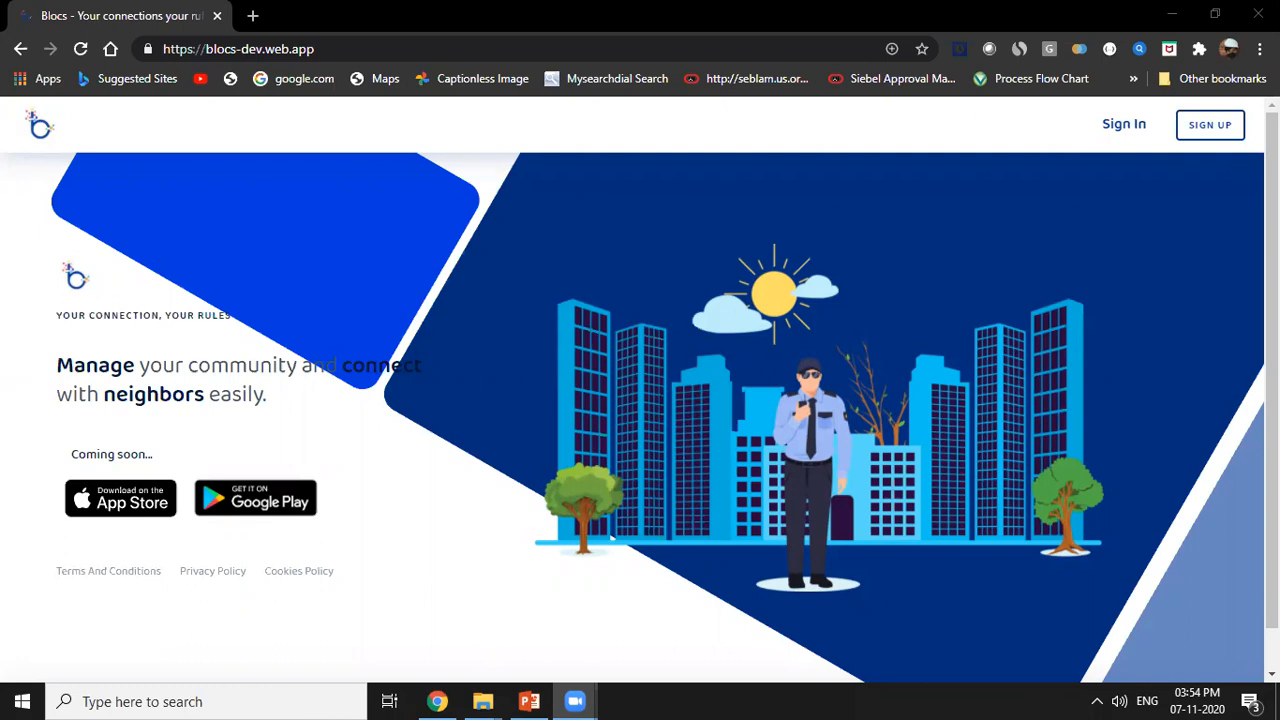
Open the Blocs sign-up form and fill in the new account's email address.
click(437, 701)
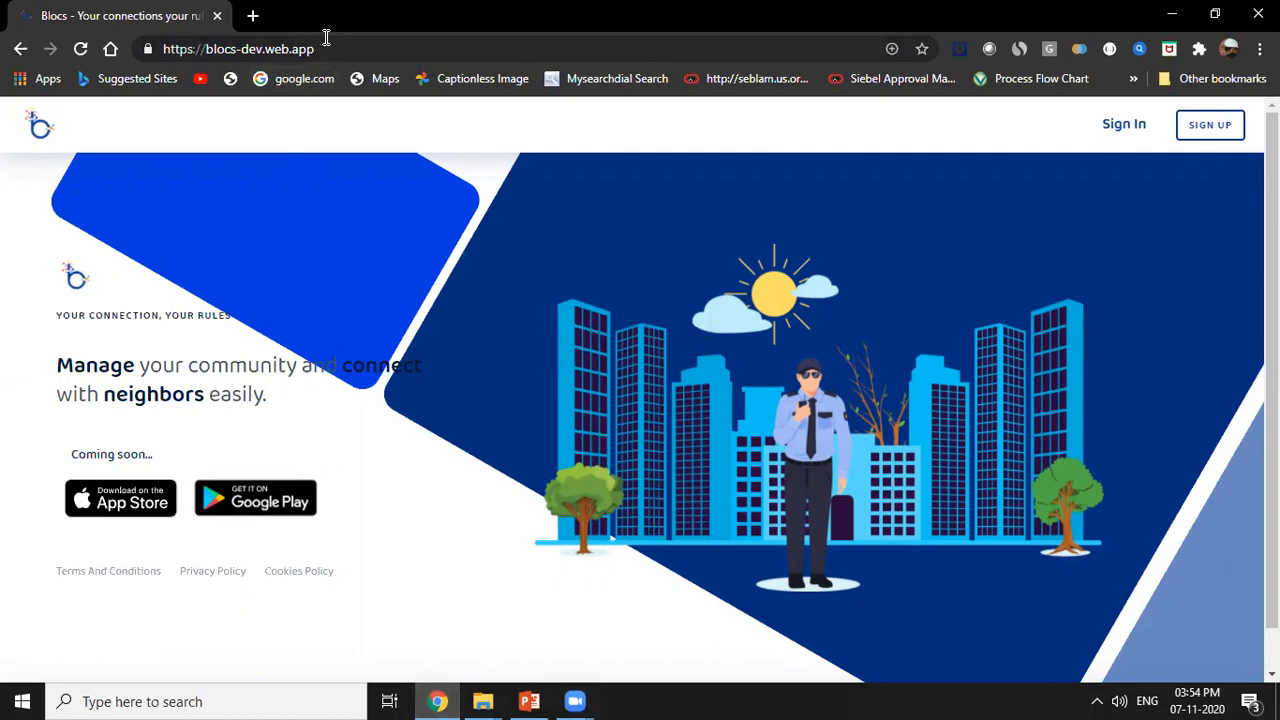
click(163, 48)
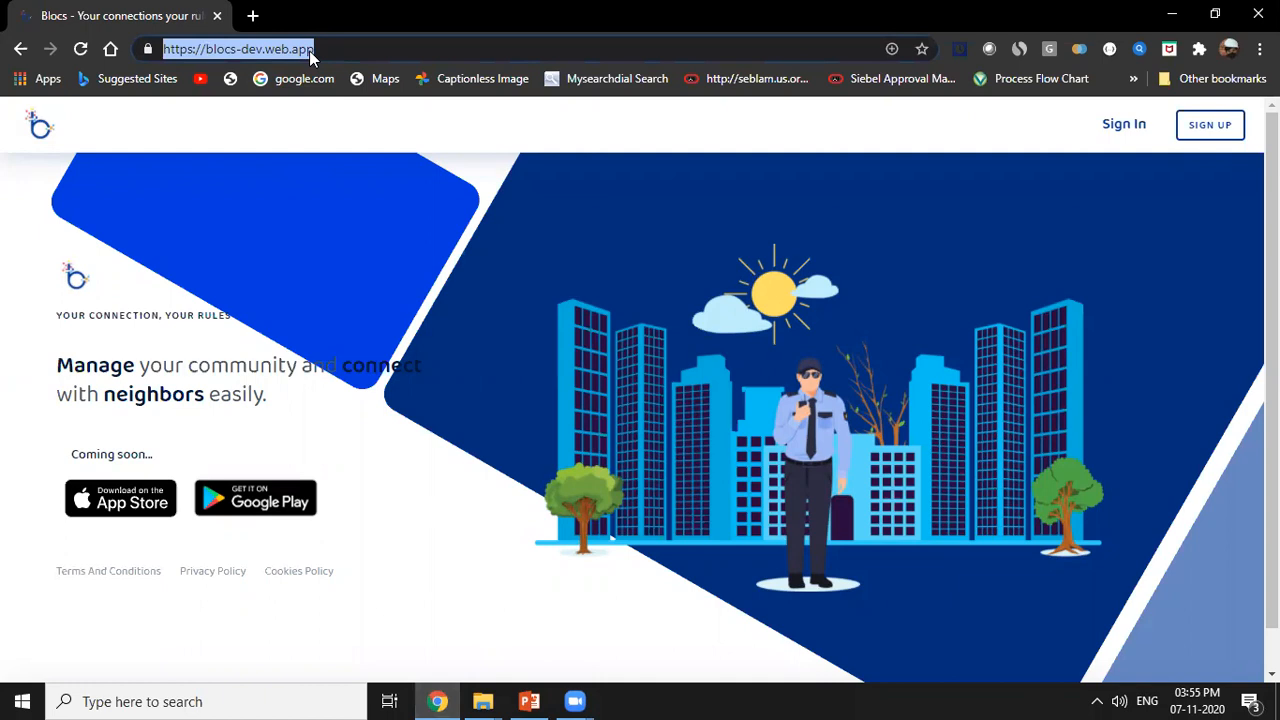
click(1206, 131)
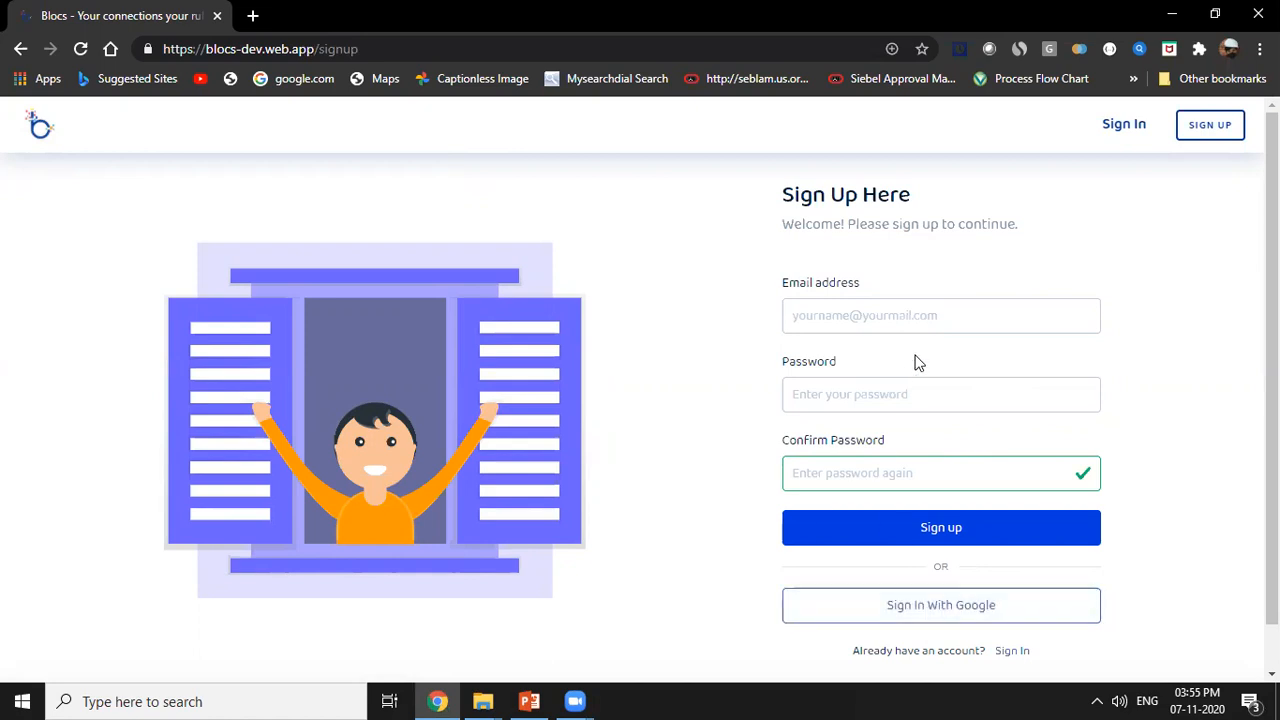
click(894, 316)
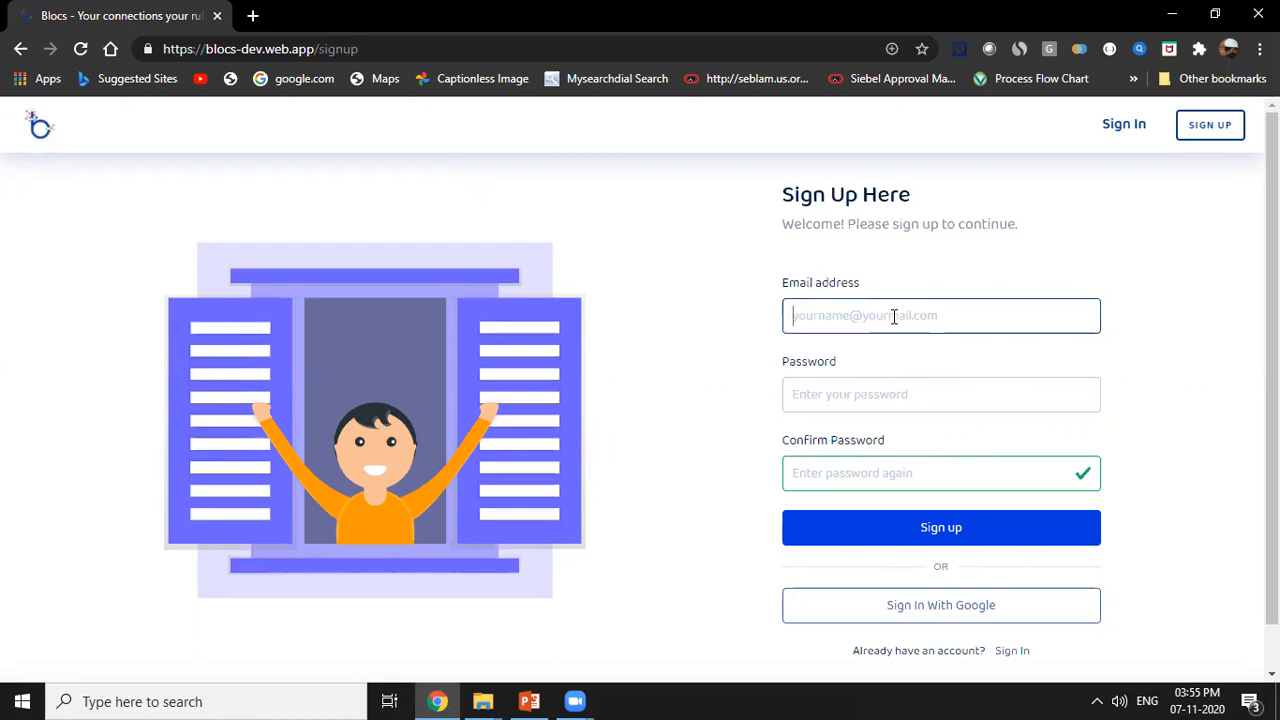
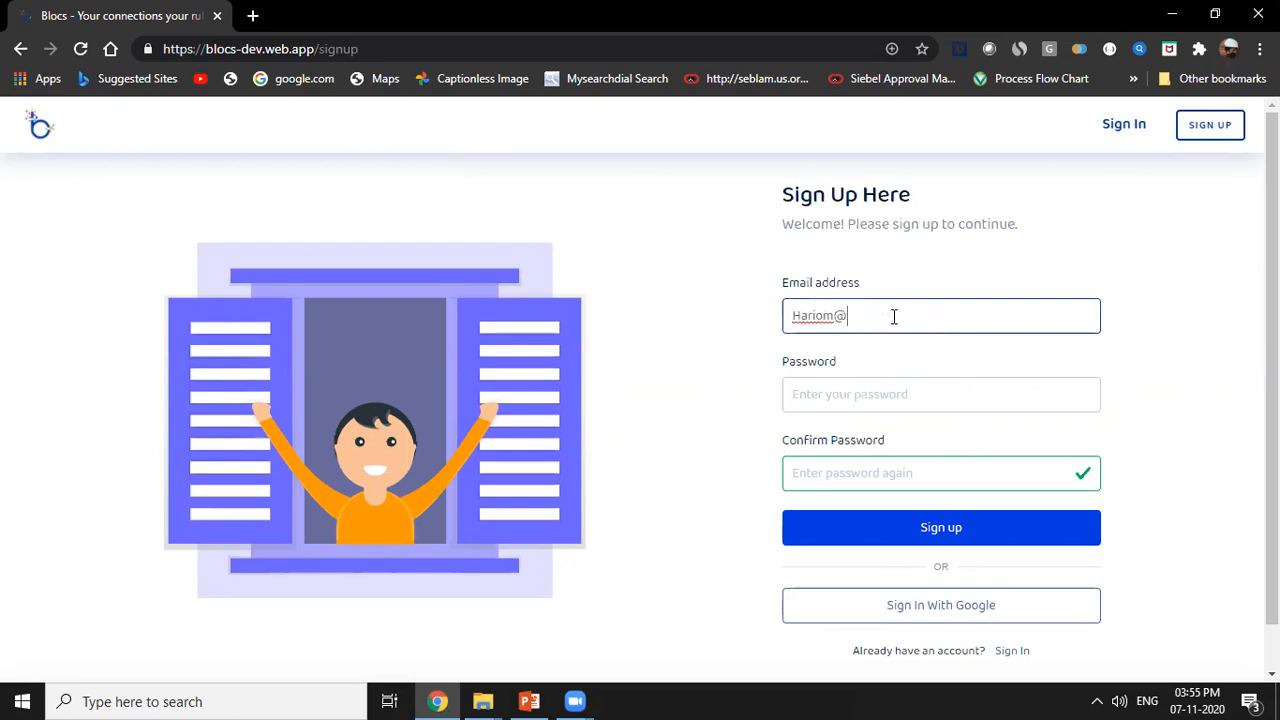
Complete the sign-up with the account password and its confirmation, declining to save the password in the browser.
key(ctrl+a)
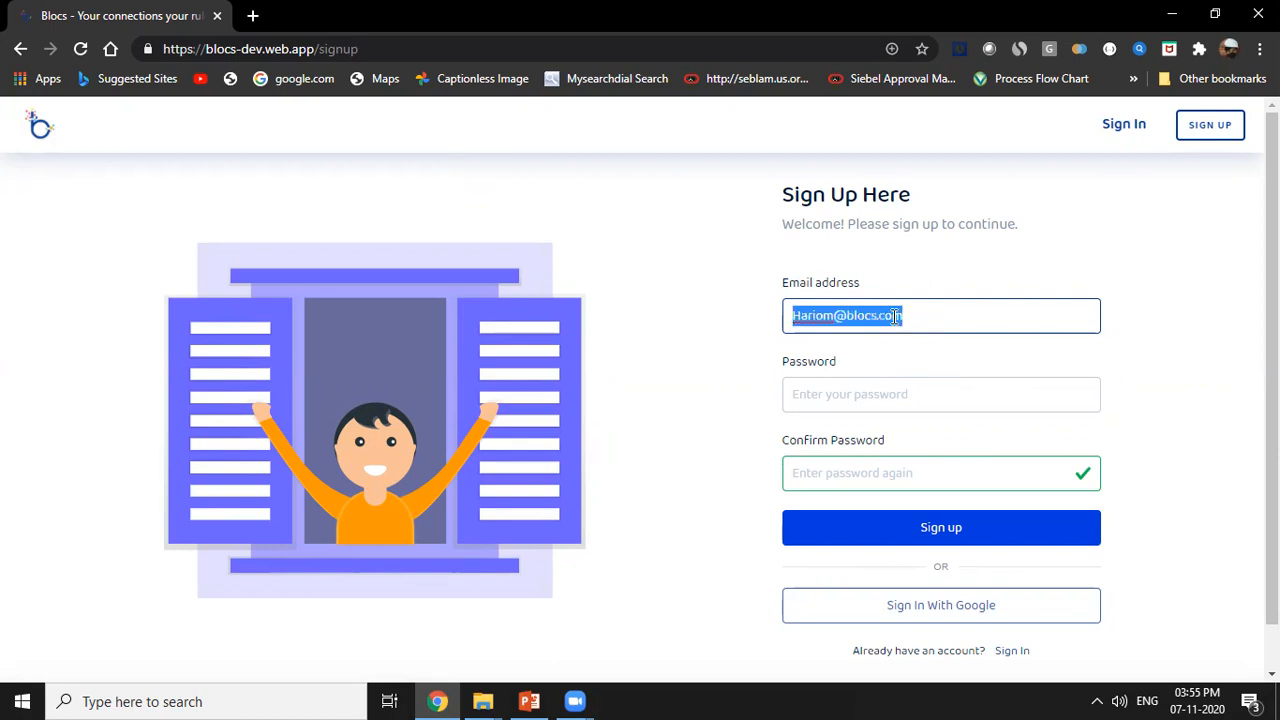
click(914, 395)
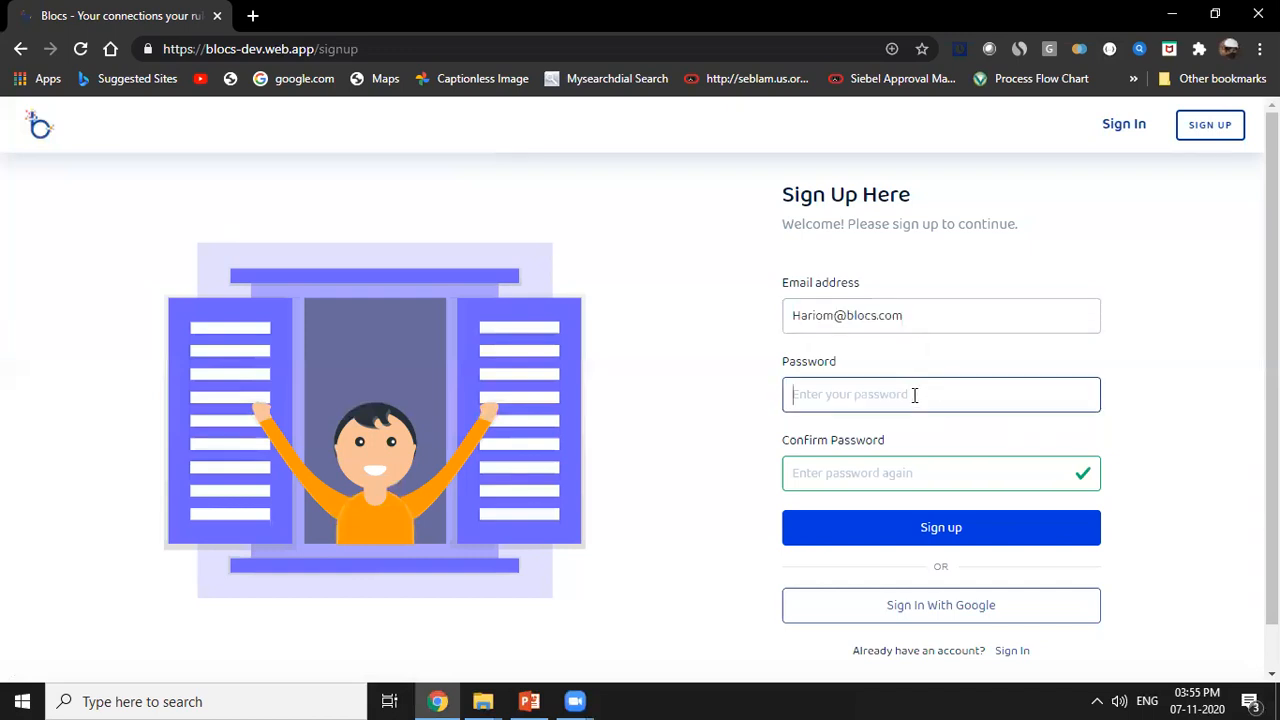
key(ctrl+v)
click(889, 473)
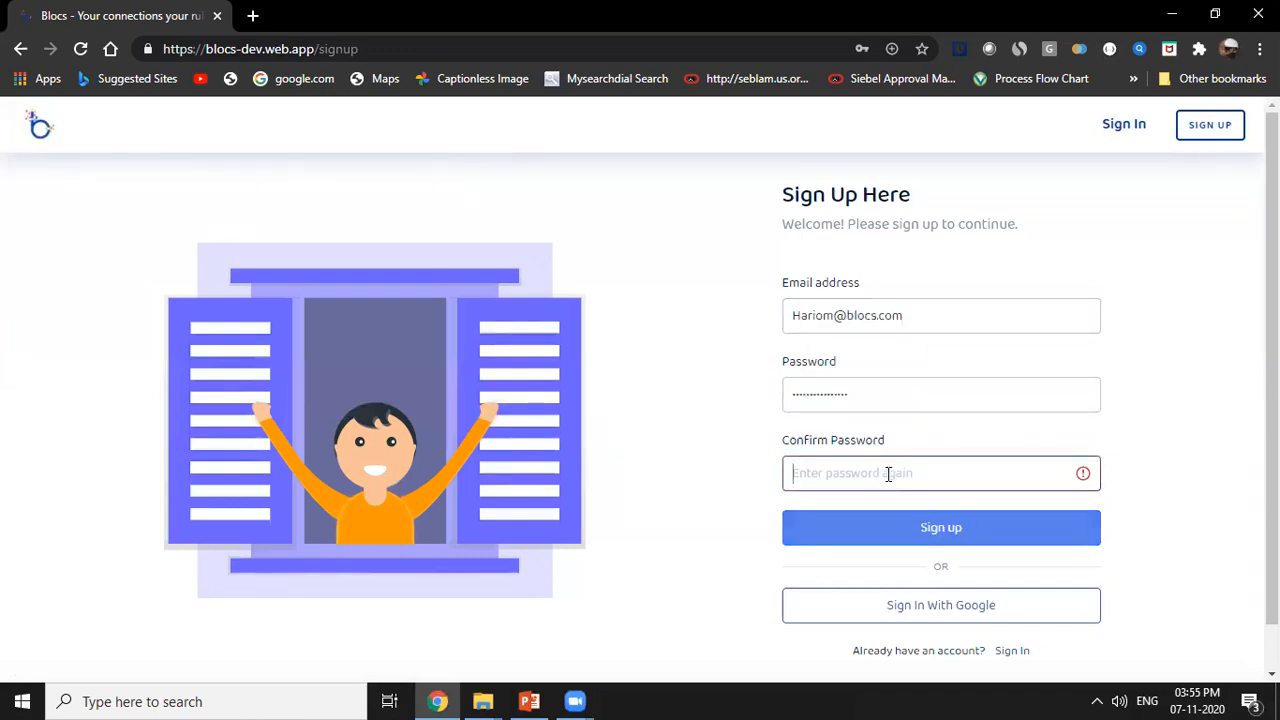
key(ctrl+v)
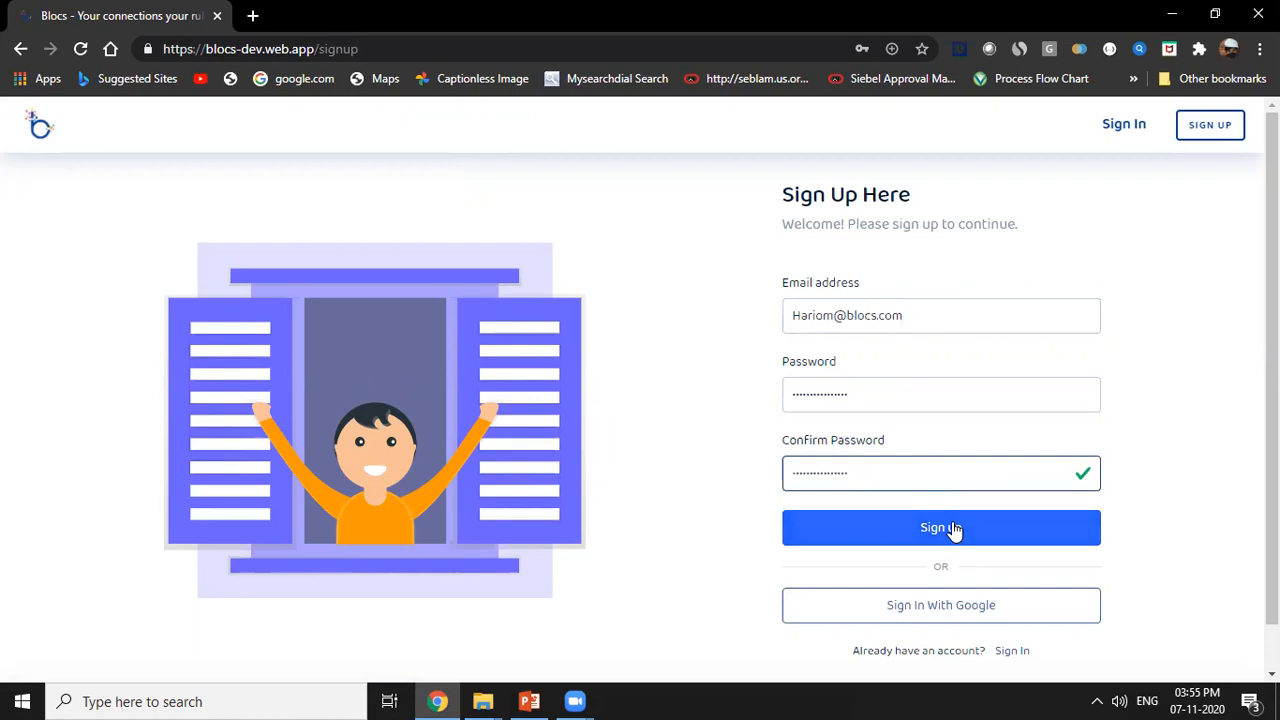
click(983, 537)
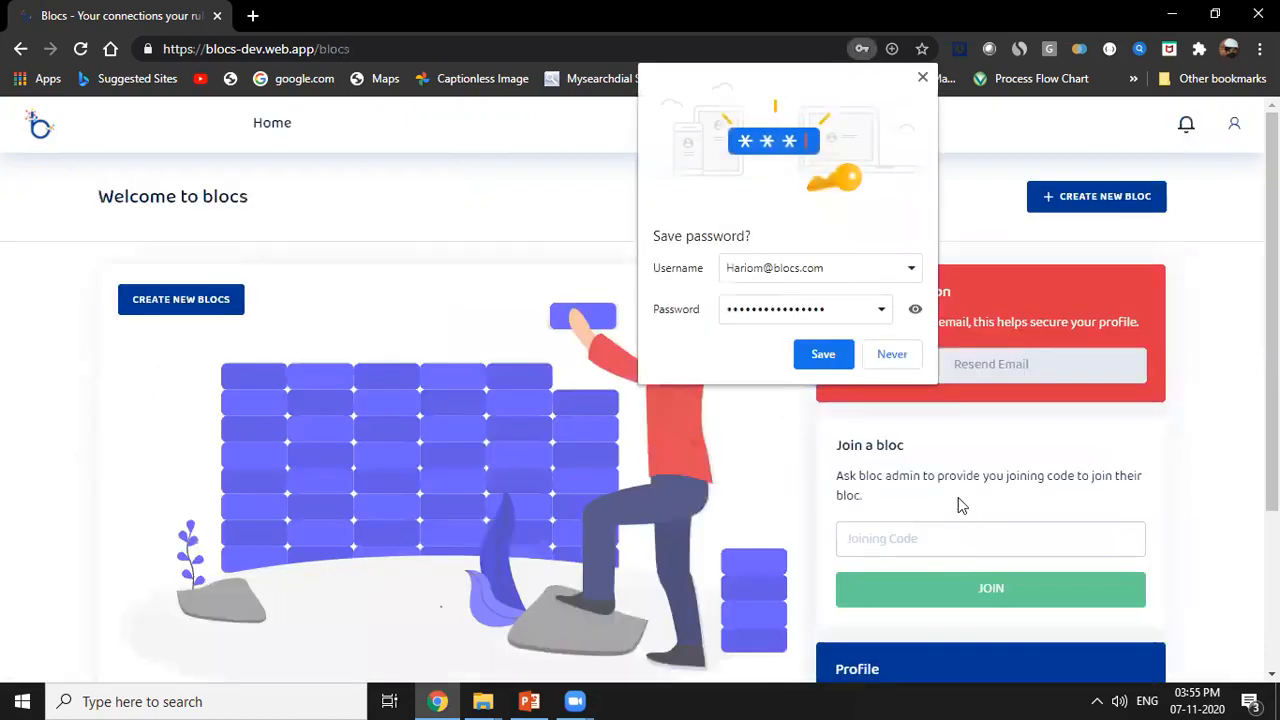
click(890, 358)
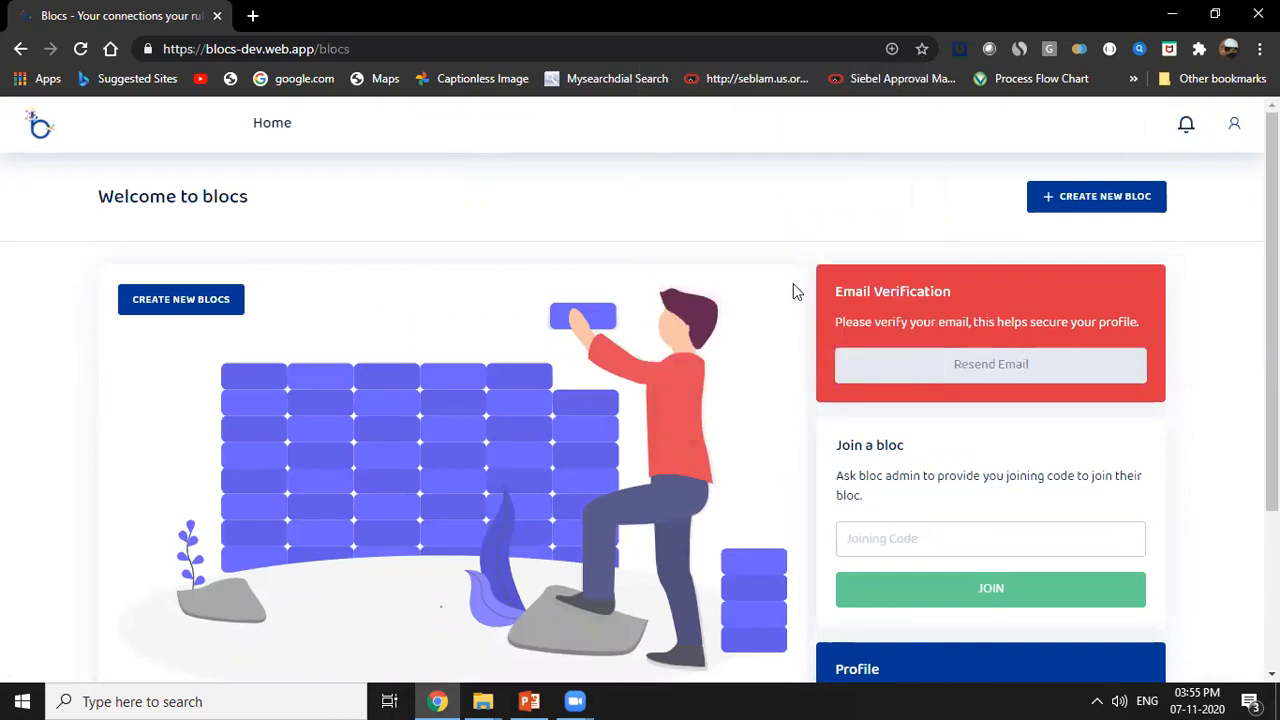
Start creating a new bloc, name the society "Yamuna Apartment" and continue to its address.
click(1084, 195)
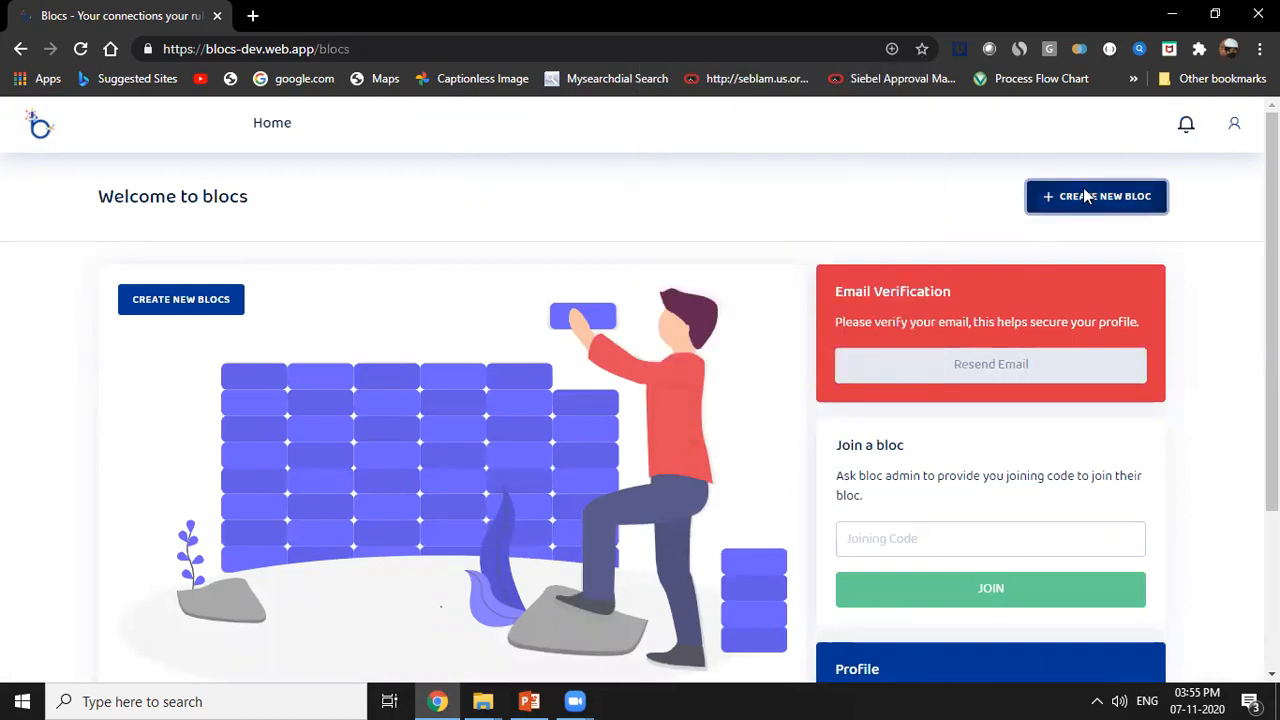
click(689, 385)
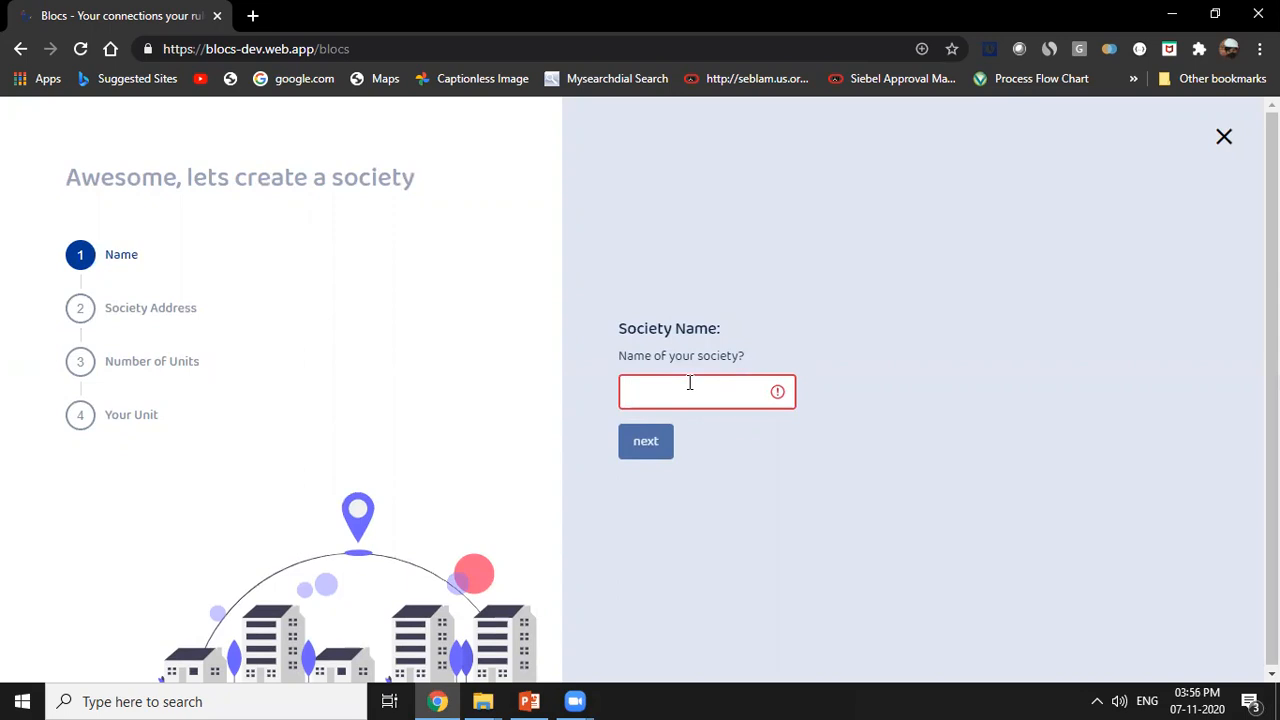
text(Yamuna Apartment)
click(649, 456)
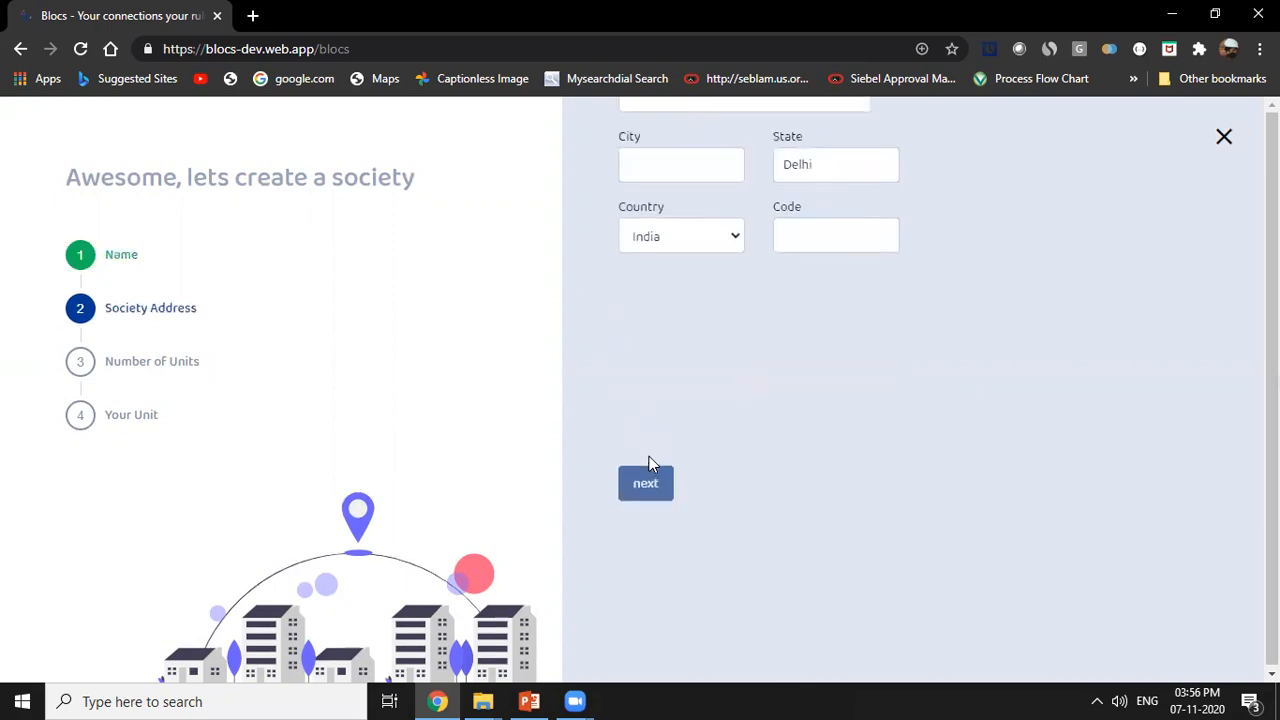
Fill in the society's address, city and postal code, and continue to the number of units.
click(697, 303)
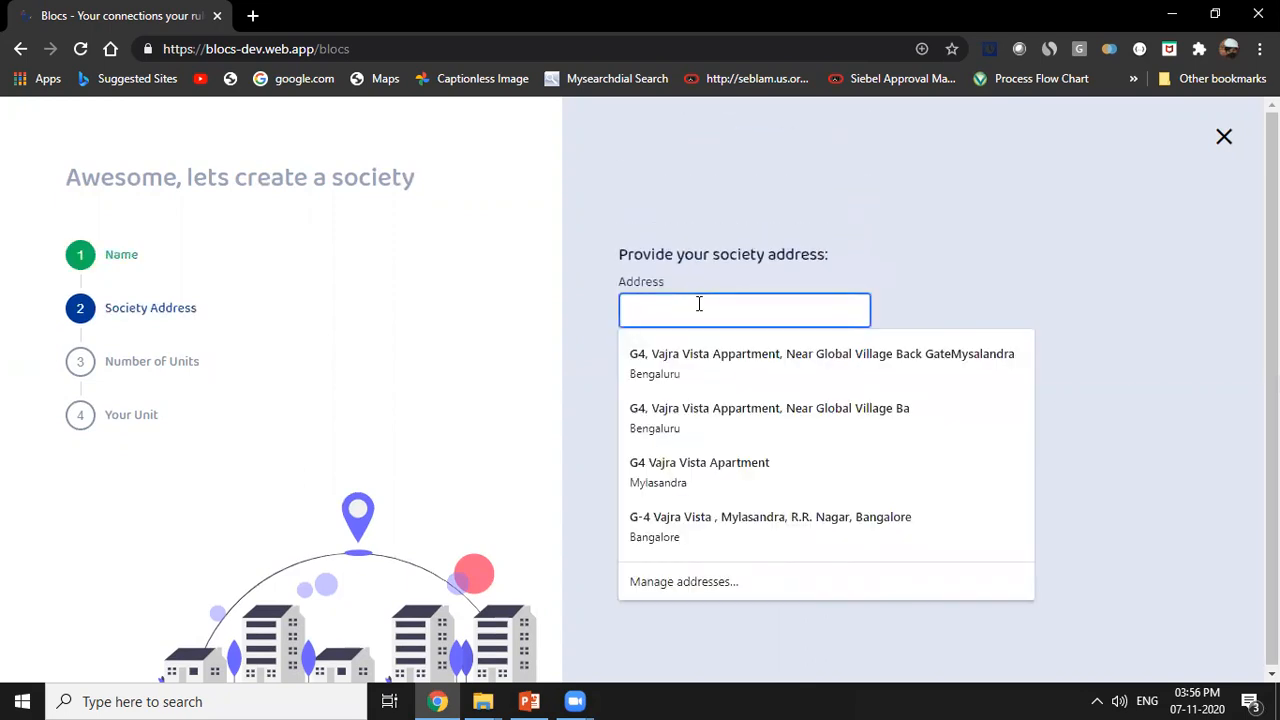
text(Yamuna Vohar)
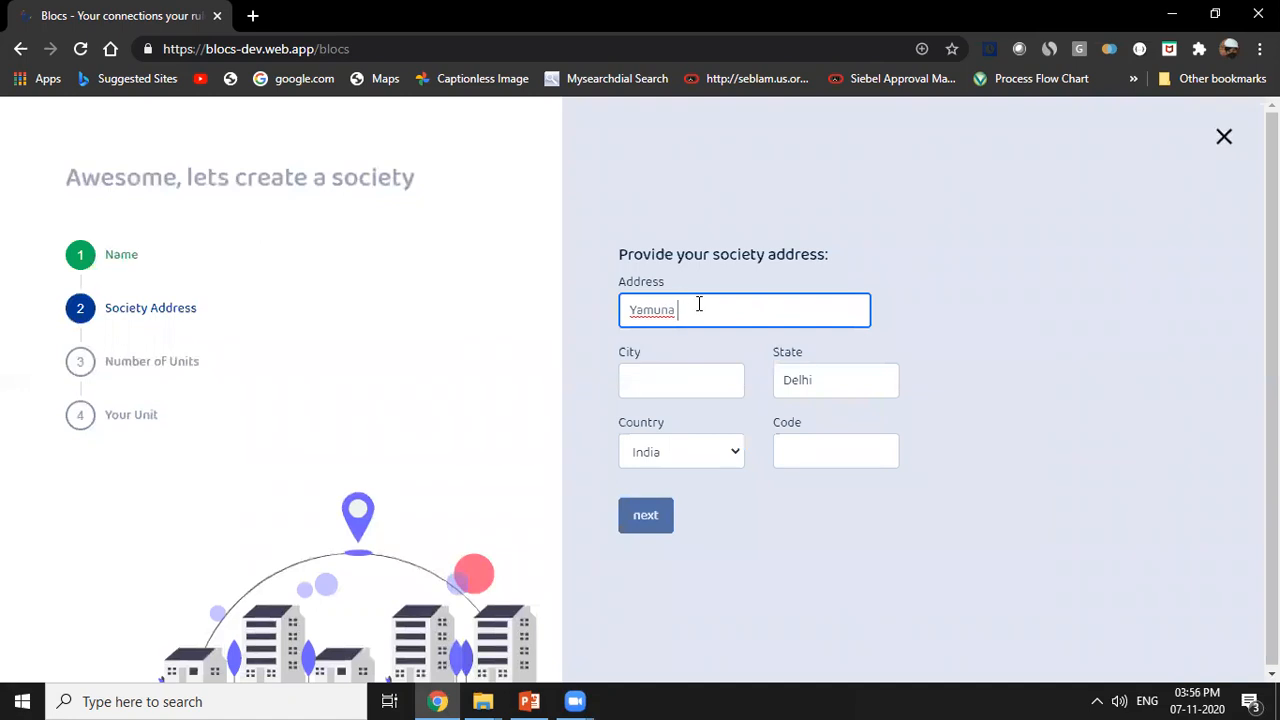
key(BackSpace)
key(BackSpace)
key(BackSpace)
key(BackSpace)
text(ihar)
click(690, 382)
text(Delhi)
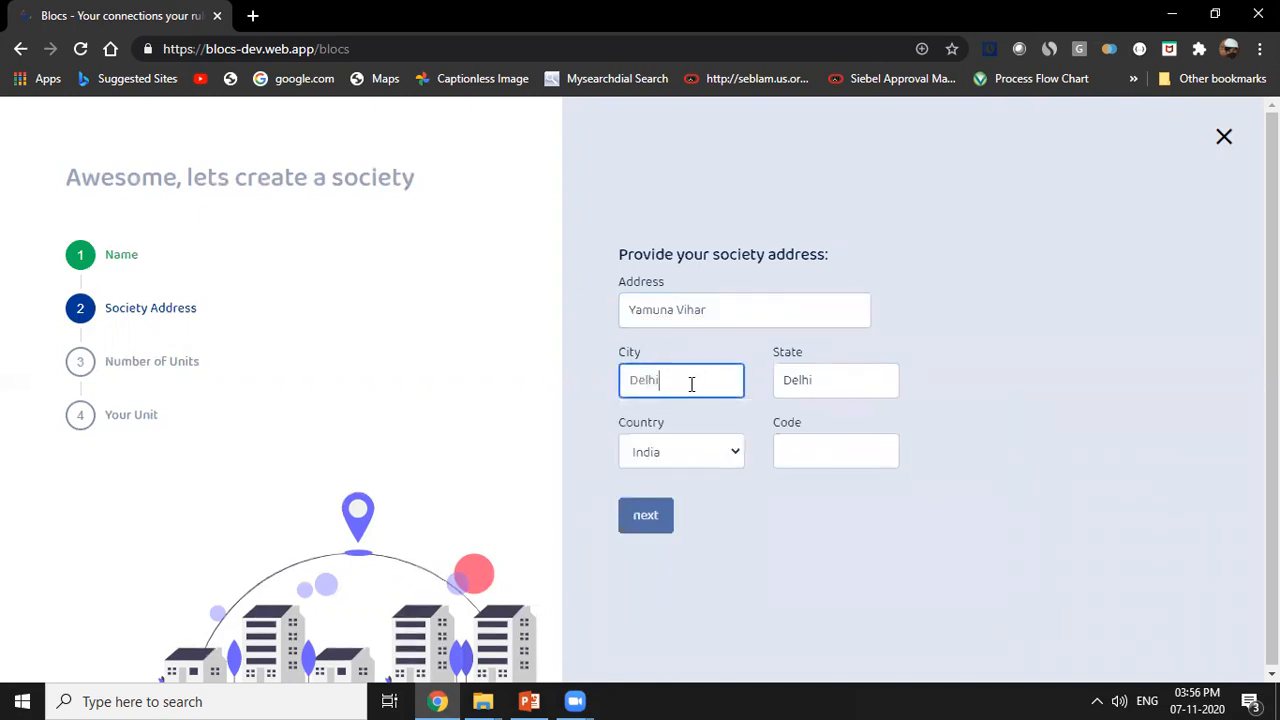
click(813, 447)
text(110053)
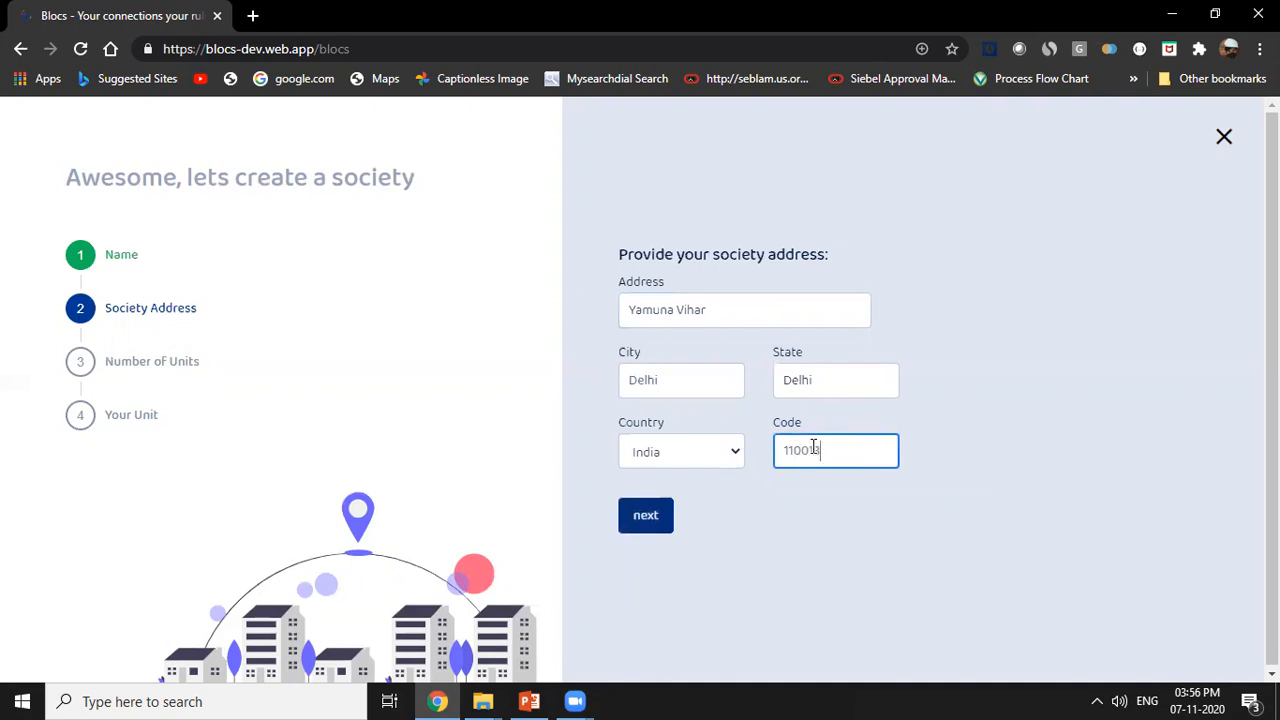
click(650, 517)
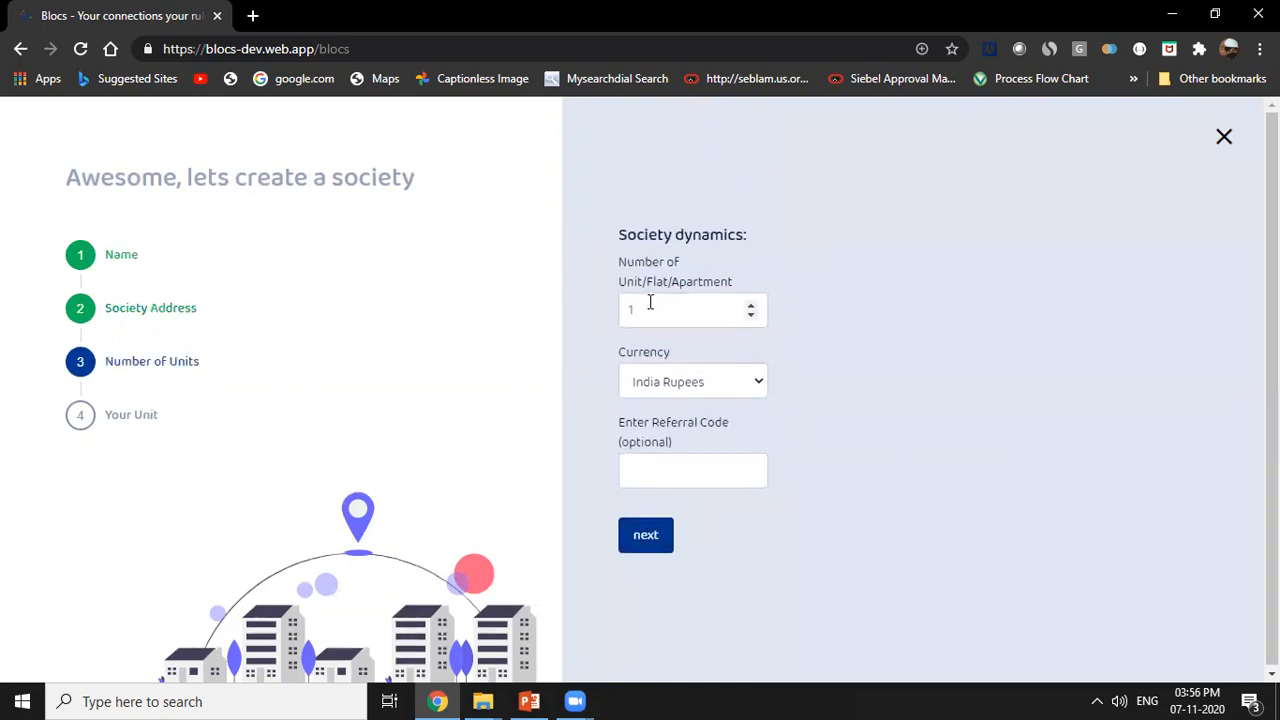
Set the number of units to 5 and continue to the unit details.
double_click(646, 309)
text(5)
click(647, 534)
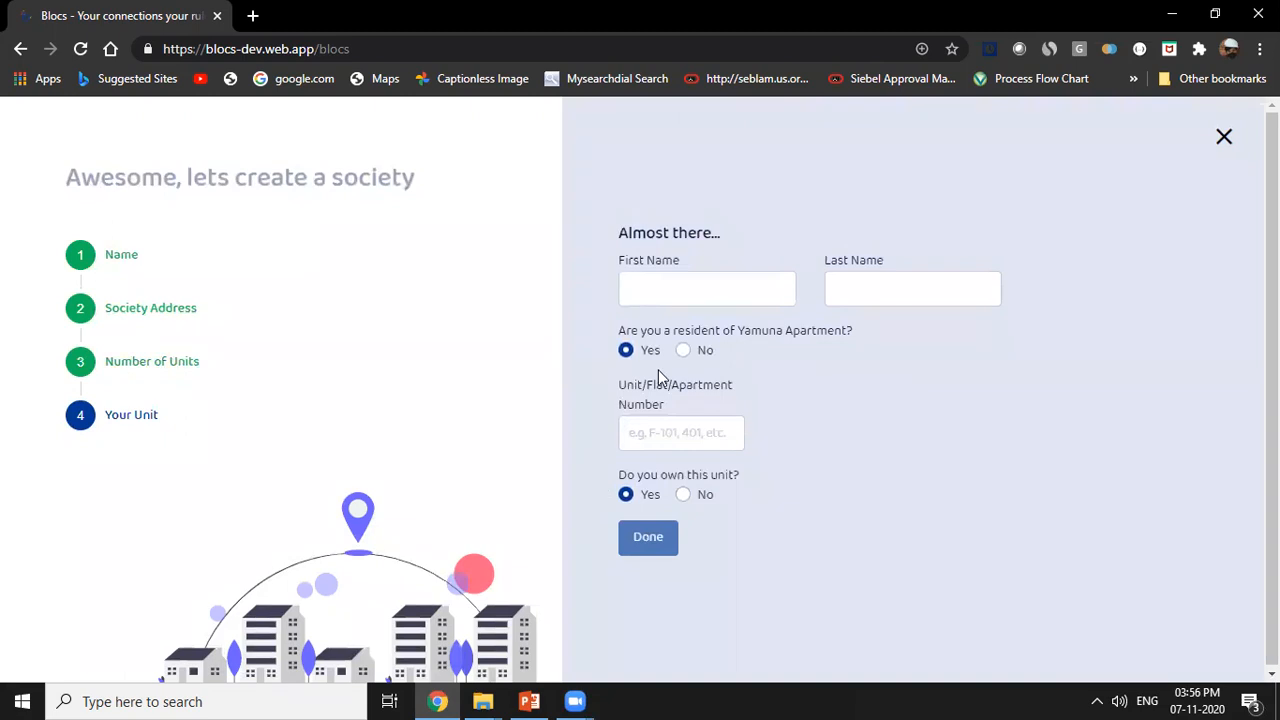
Enter the society creator's first name and last name.
click(686, 288)
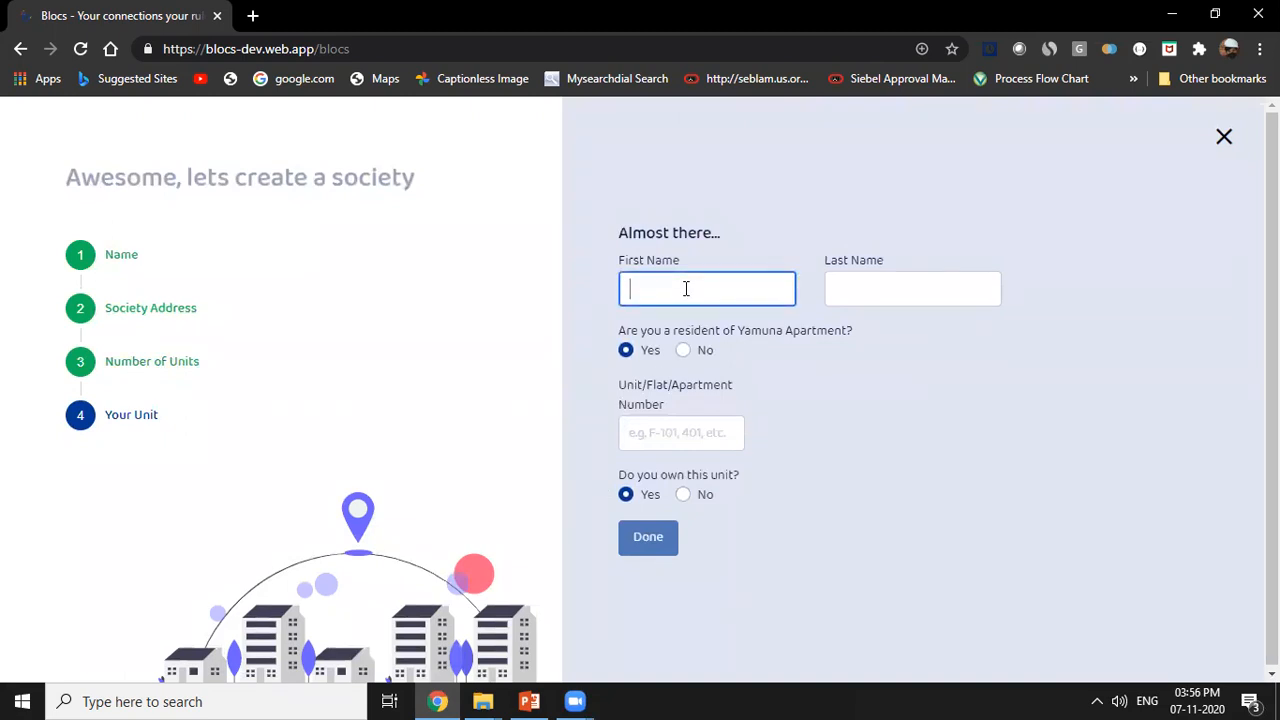
key(Tab)
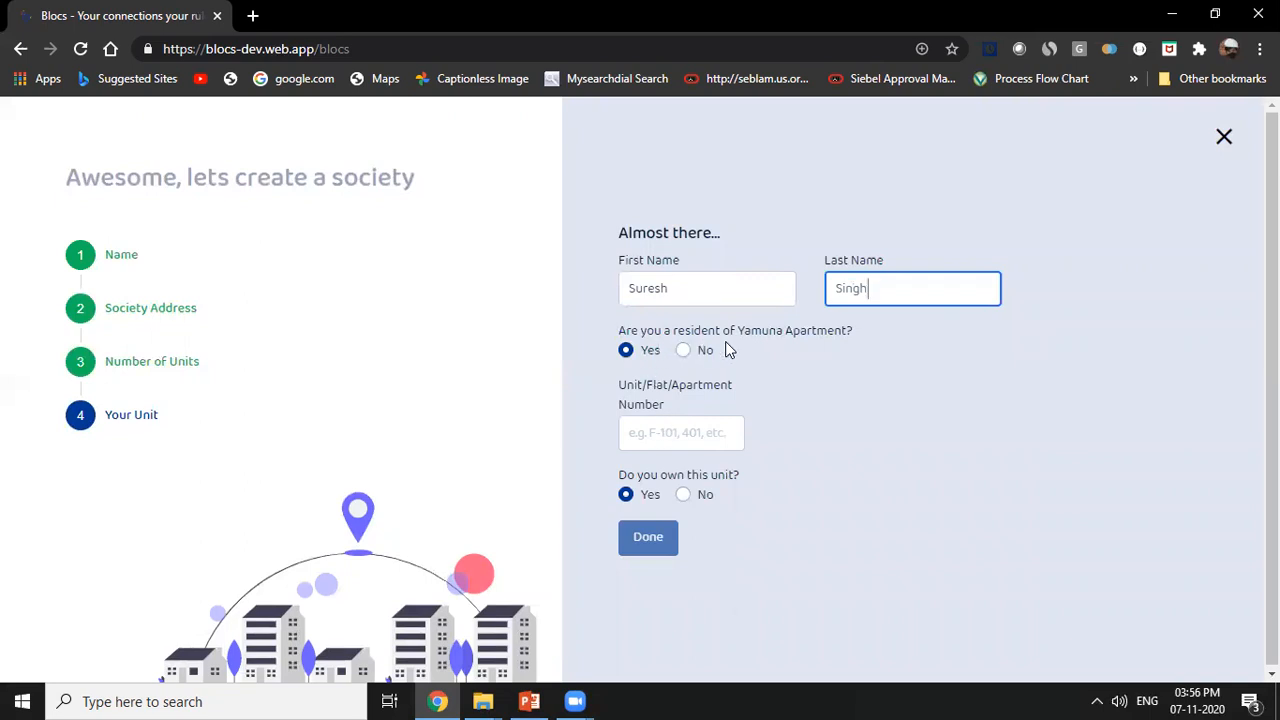
Set the creator's unit number to F-101, finish the society setup and go to the society page.
click(665, 432)
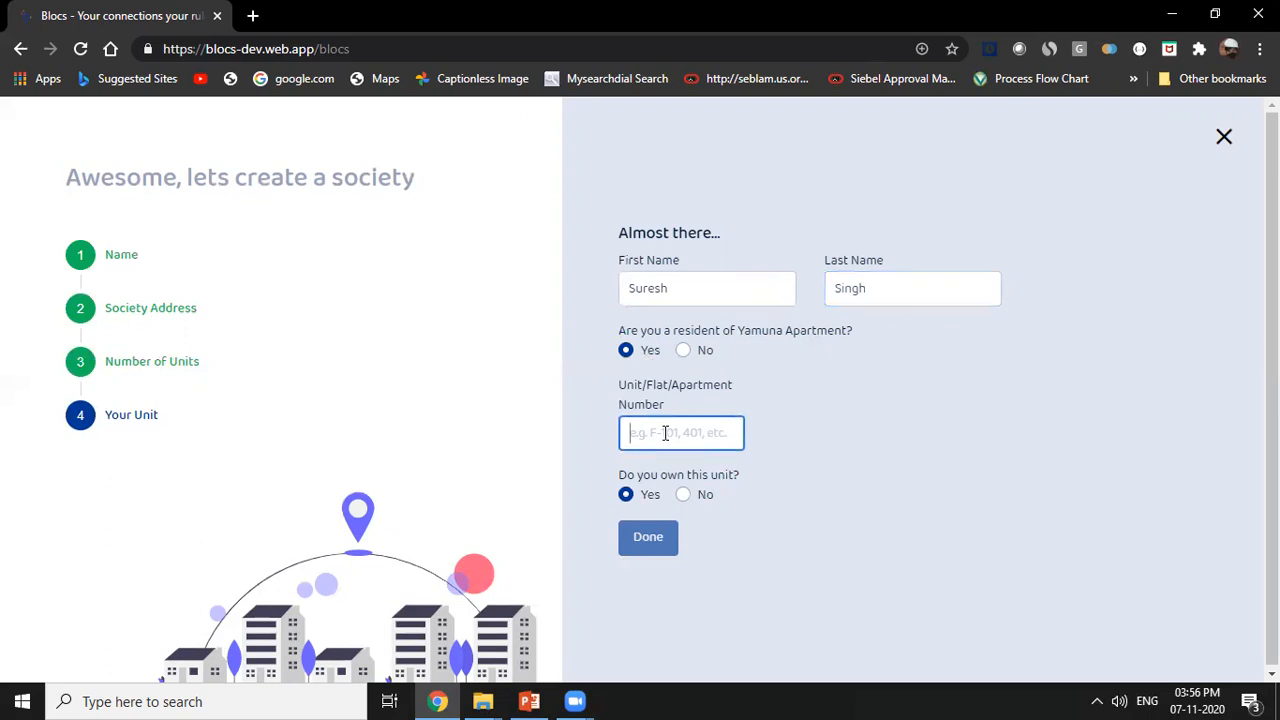
text(F-1-1)
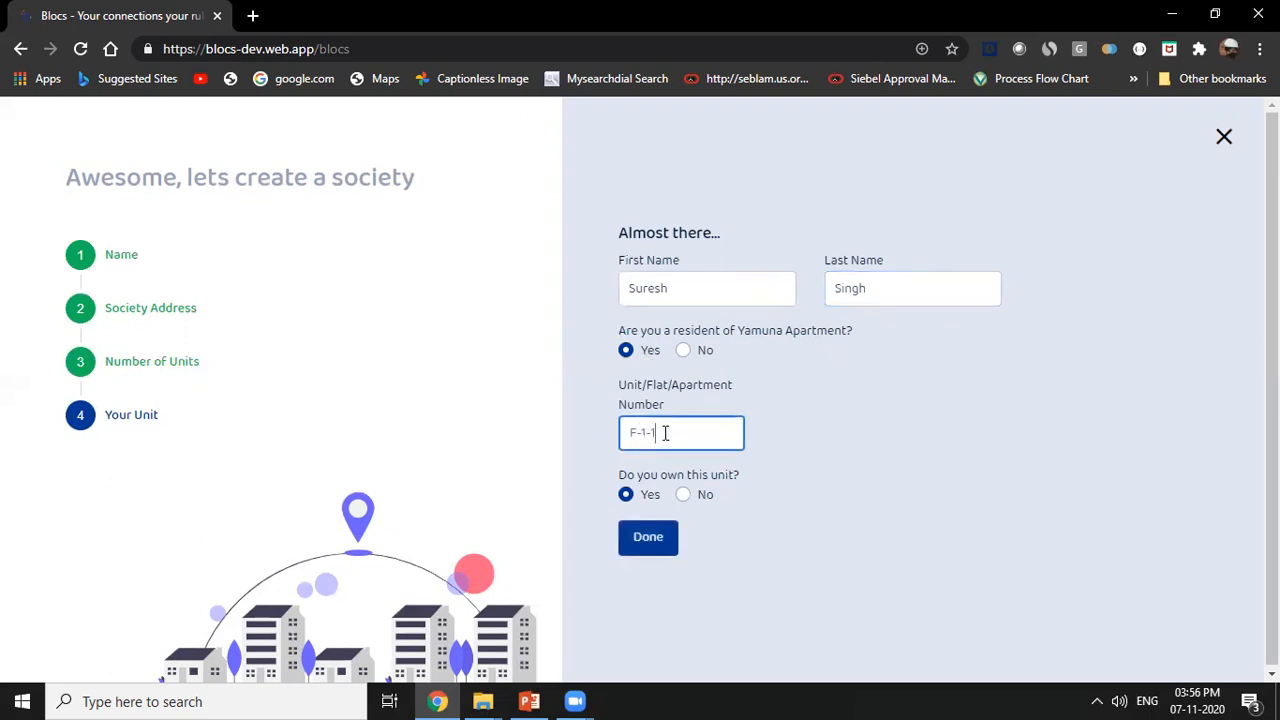
text(01)
key(BackSpace)
key(BackSpace)
key(BackSpace)
text(01)
click(642, 538)
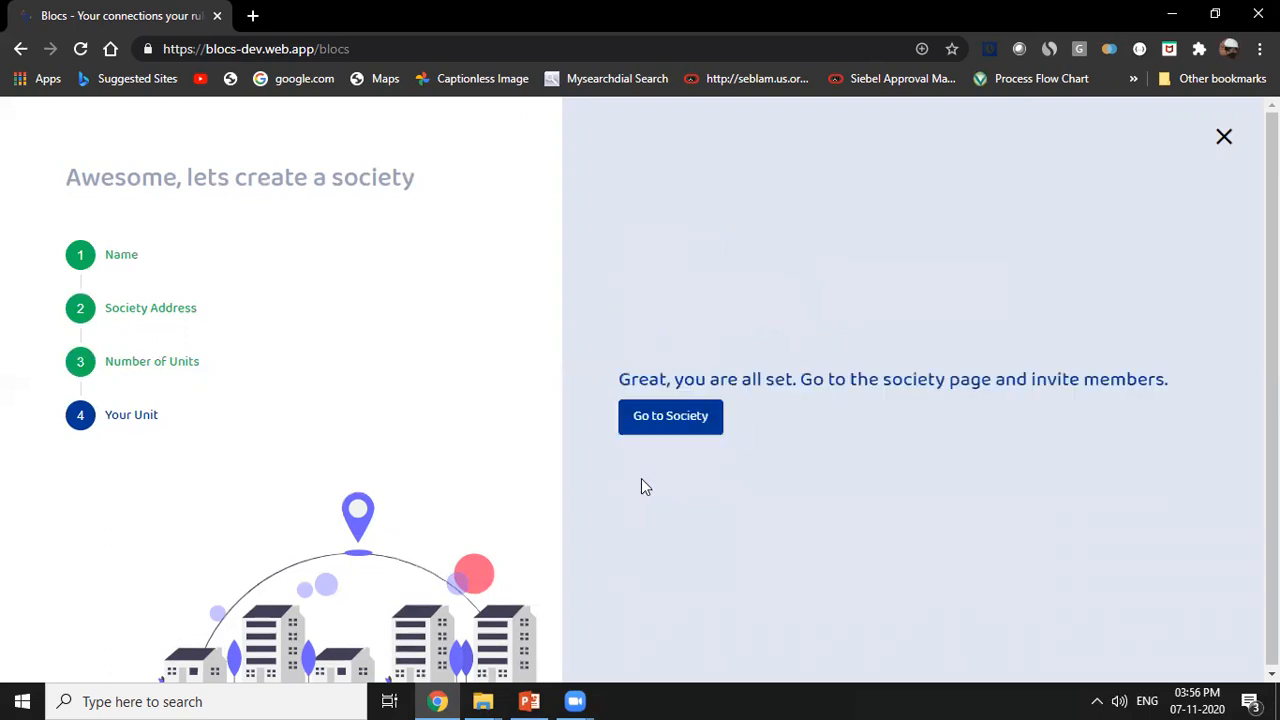
click(651, 420)
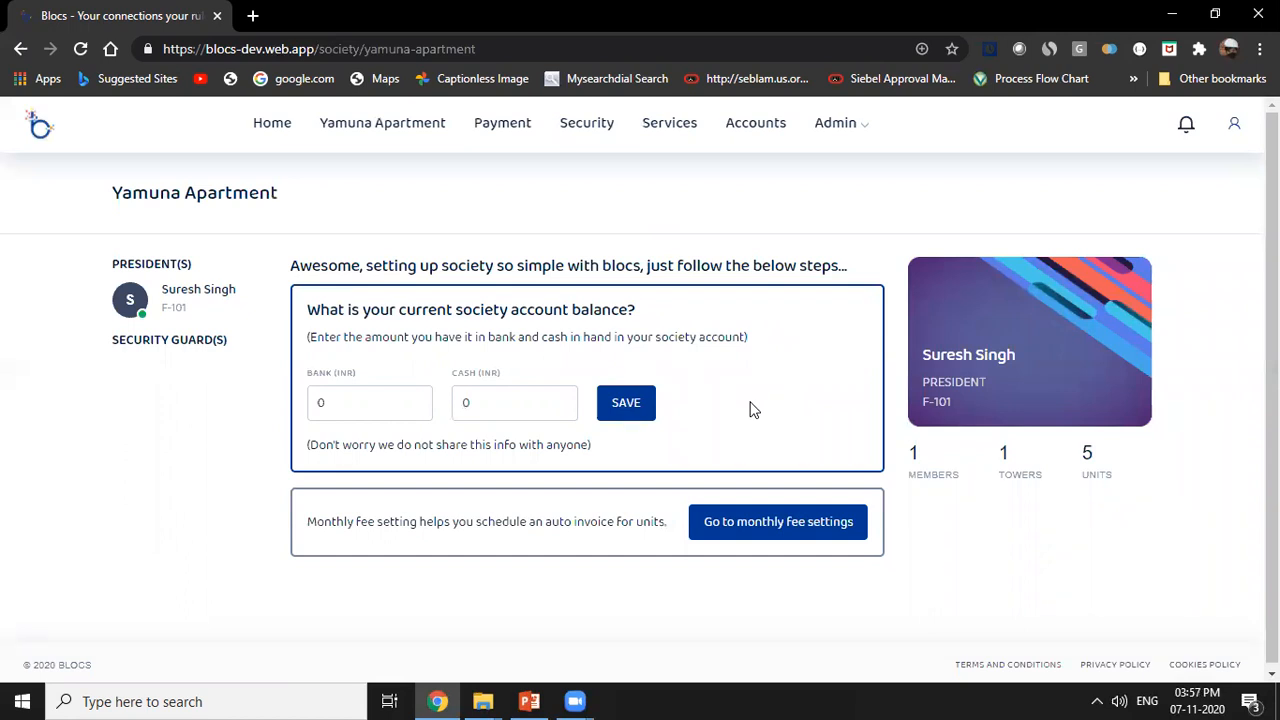
Set the society's opening bank balance to 10000 INR, enter the cash balance and save both.
double_click(360, 402)
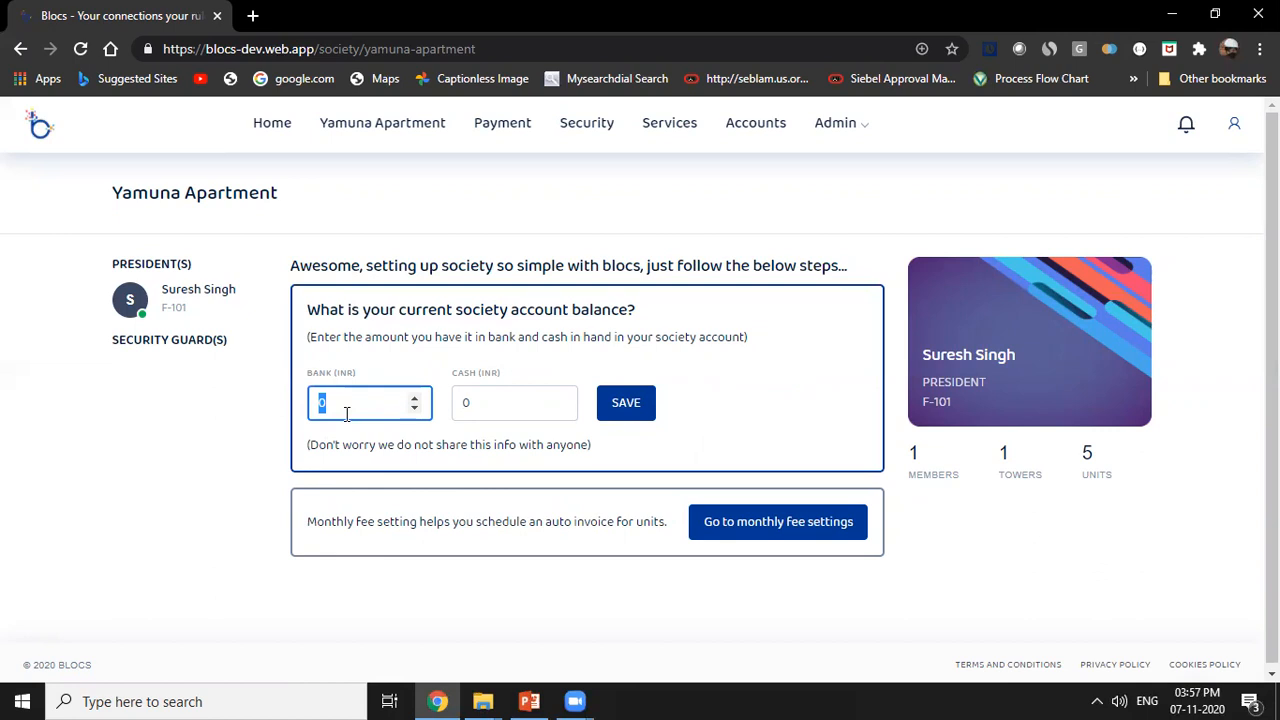
text(10000)
click(509, 408)
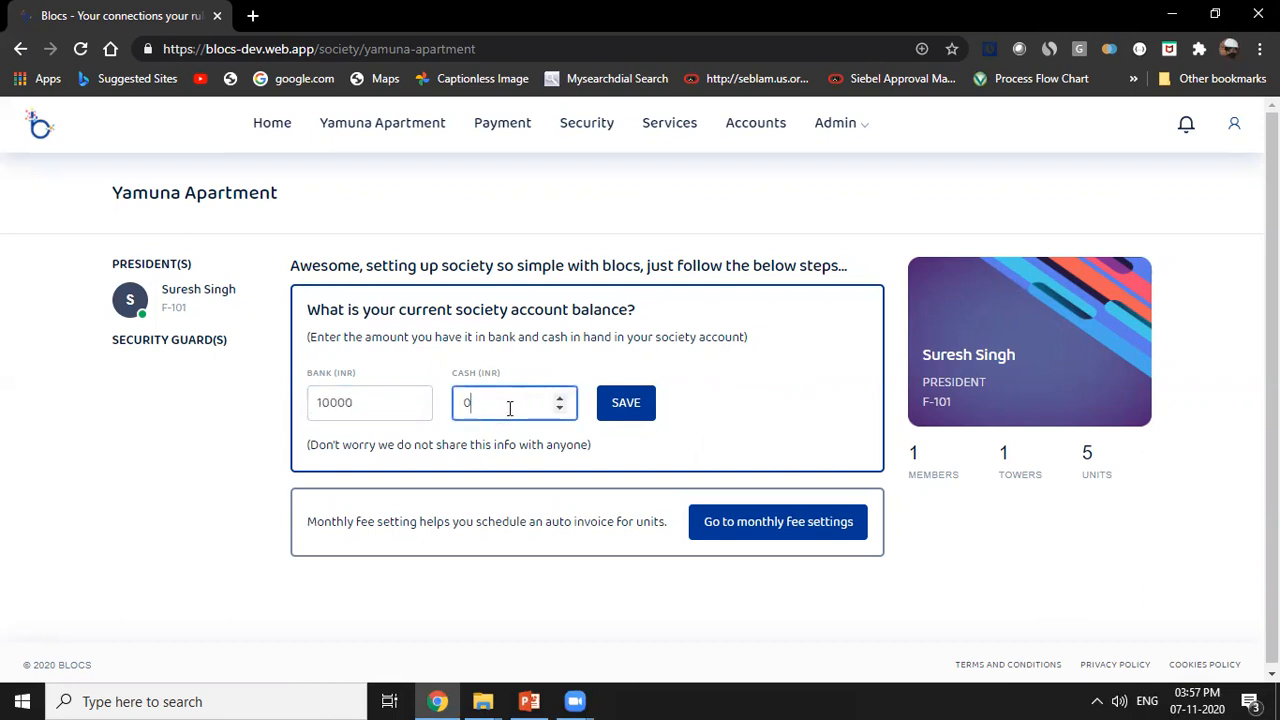
drag(509, 408, 416, 403)
text(5005)
click(620, 405)
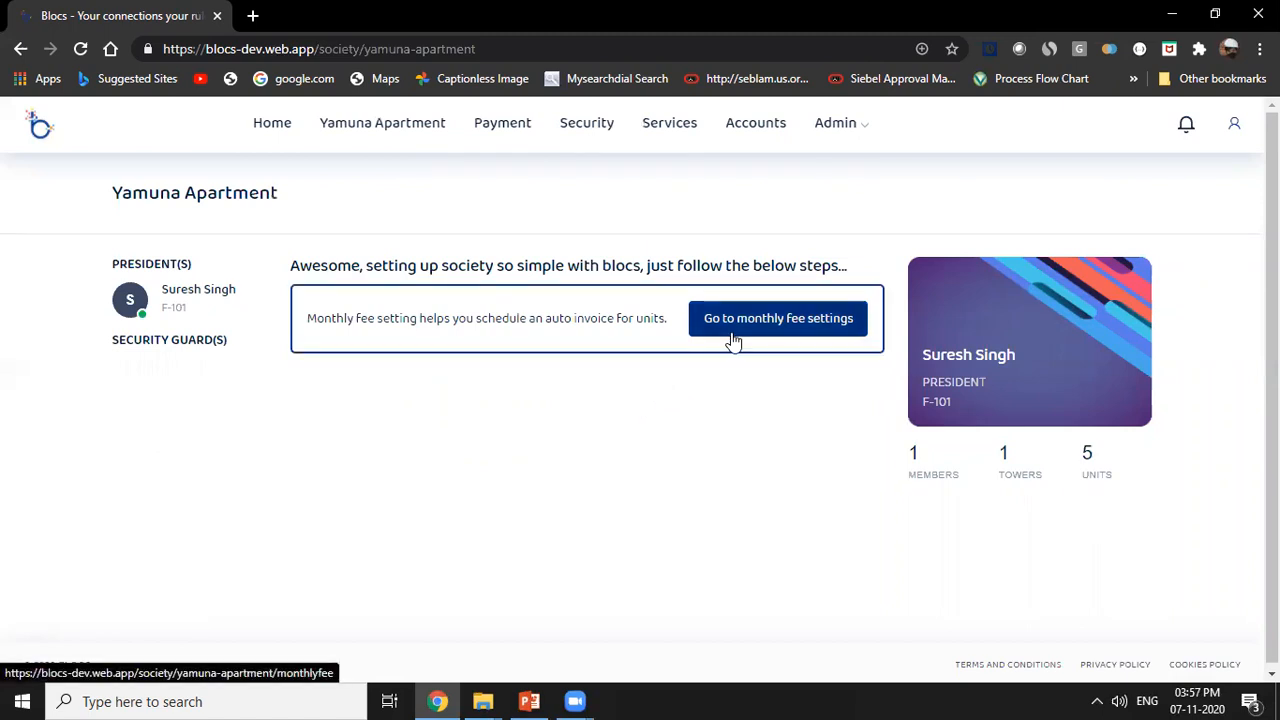
In the monthly fee settings, choose the fee per square feet model with a rate of 1.25 INR.
click(808, 332)
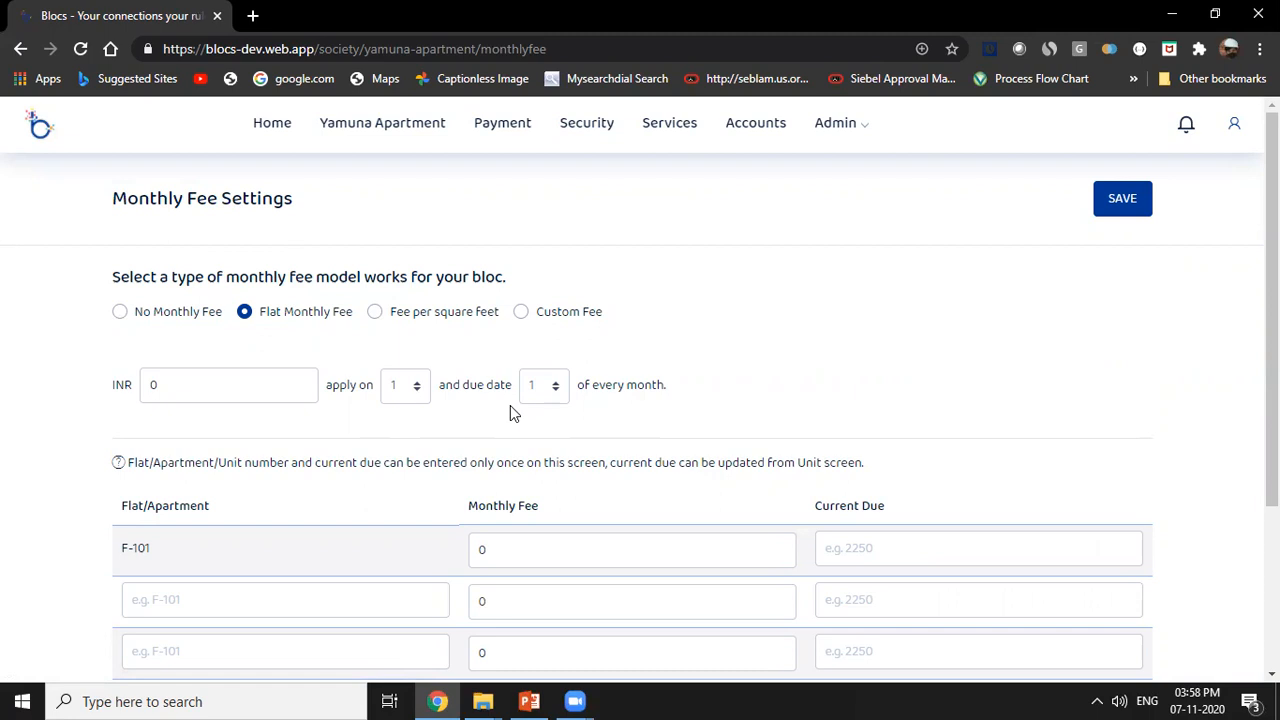
click(396, 318)
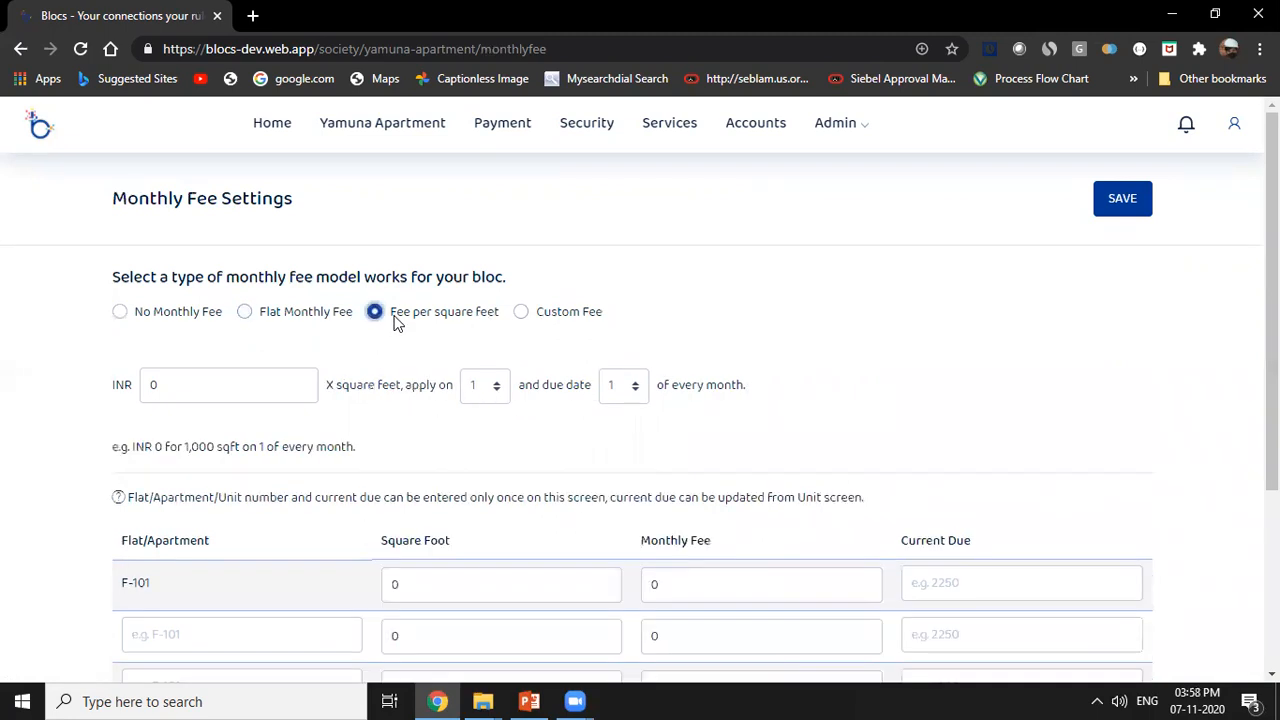
double_click(160, 386)
text(1.25)
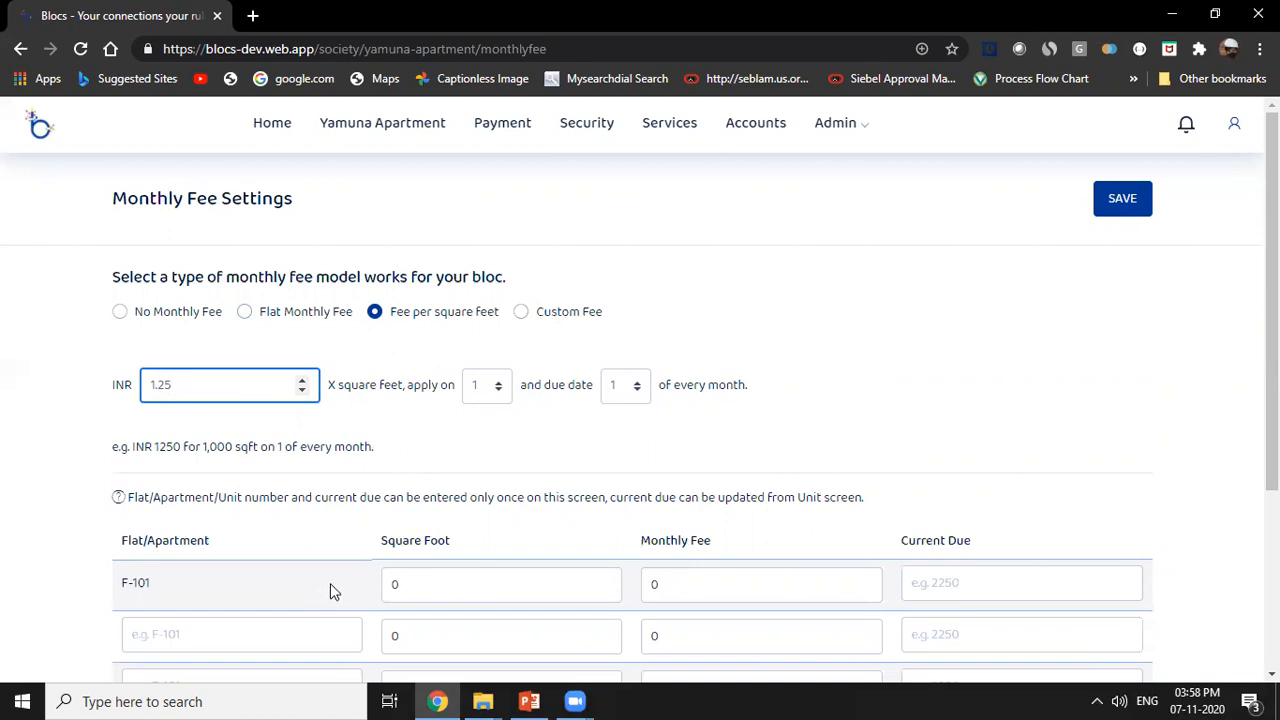
Set the square footage of flat F-101 to 1200.
scroll(328, 585, down, 1)
drag(430, 496, 371, 491)
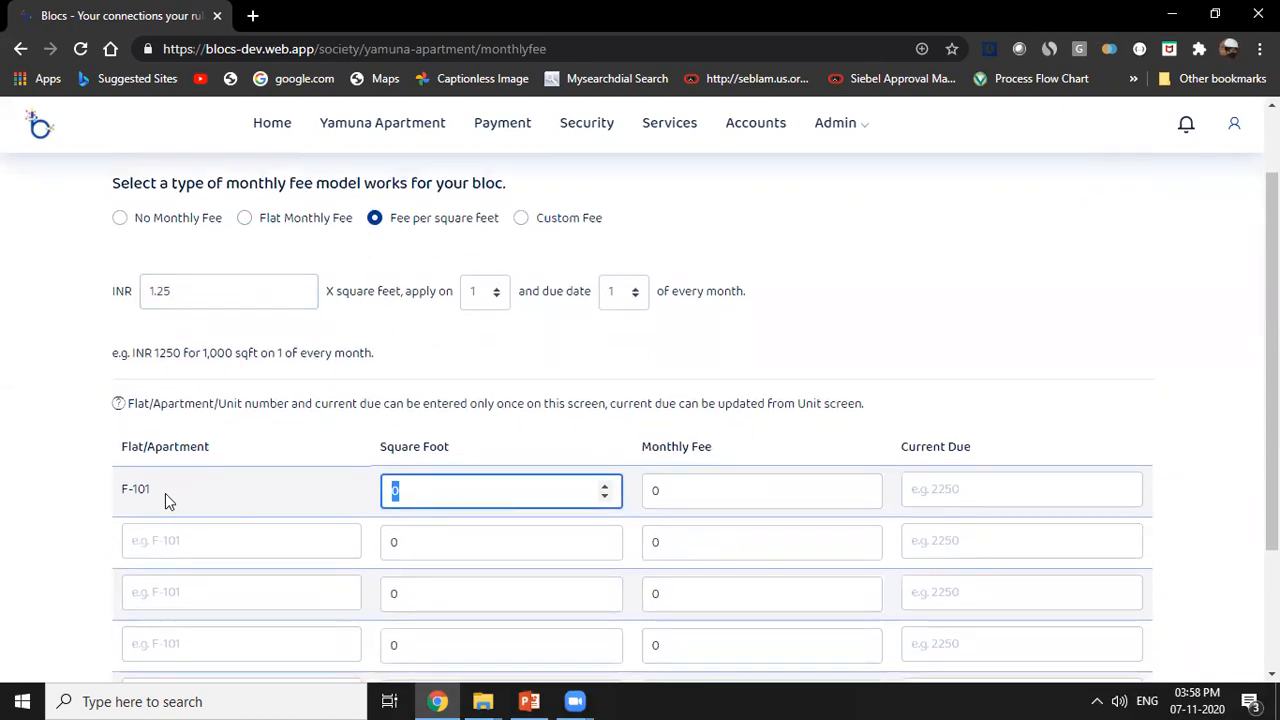
text(1200)
click(178, 542)
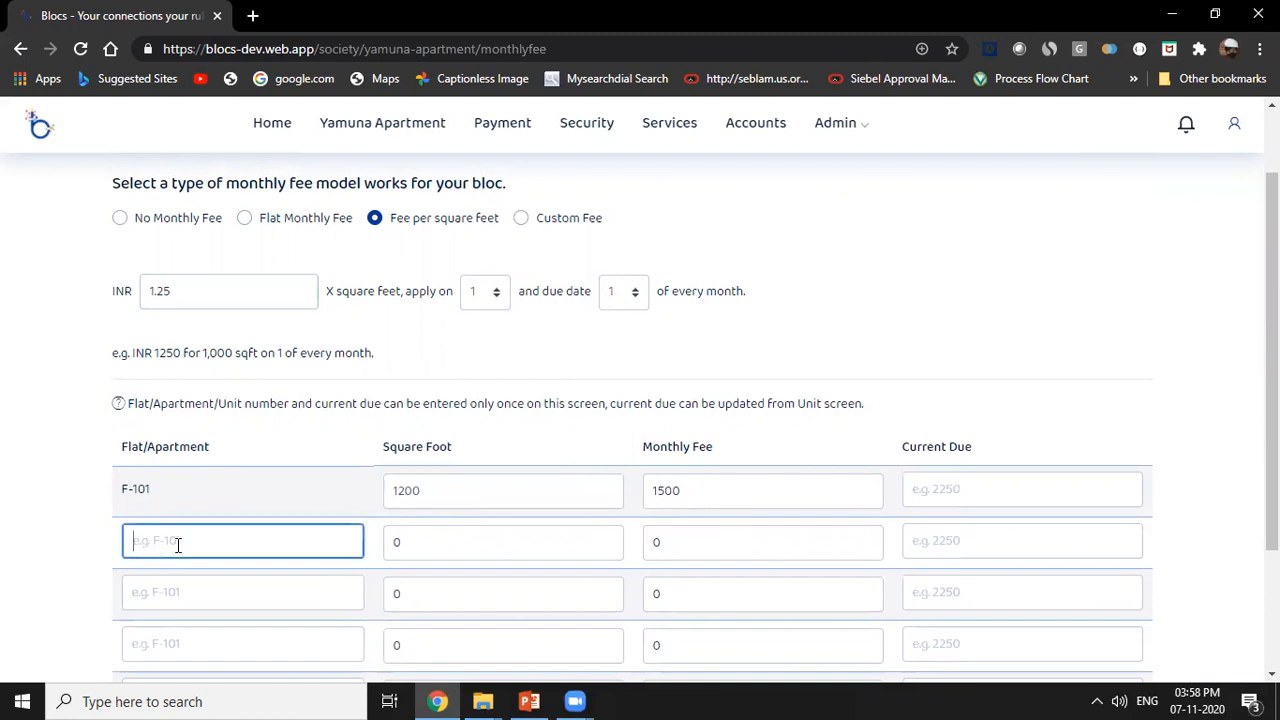
double_click(183, 291)
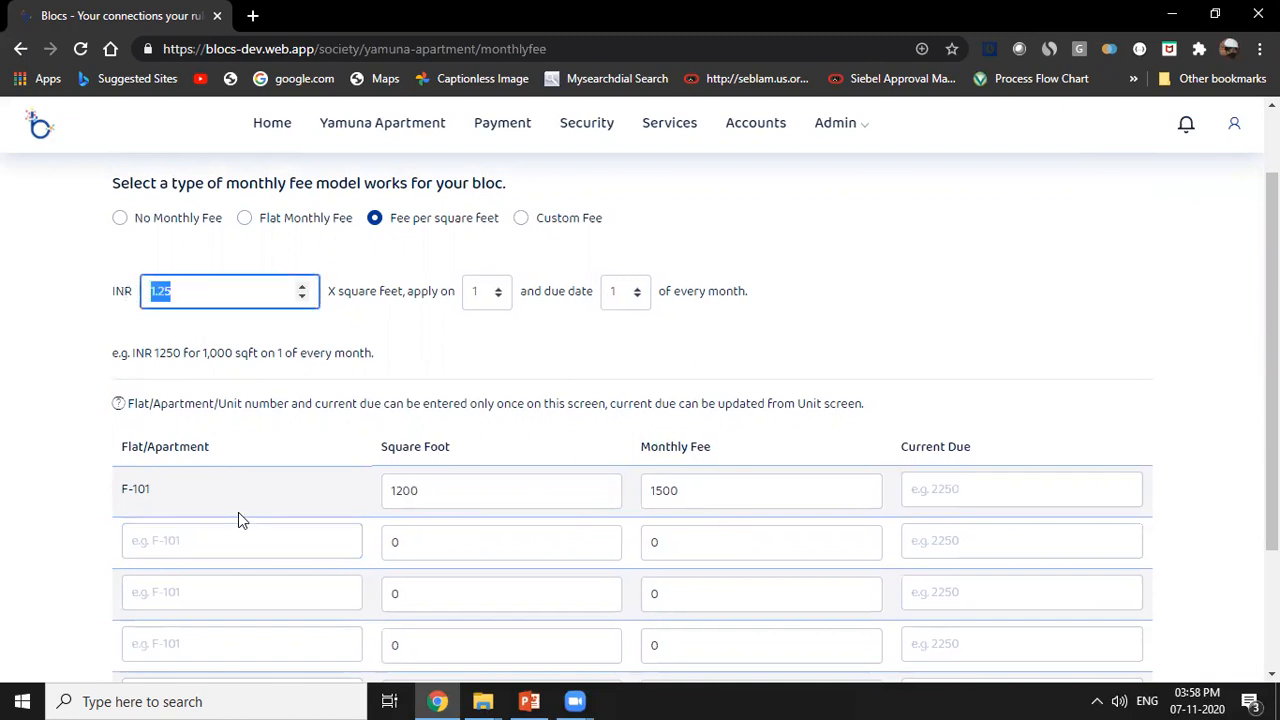
Add flats F-102 and F-103 in the first two empty rows of the flat table.
click(210, 535)
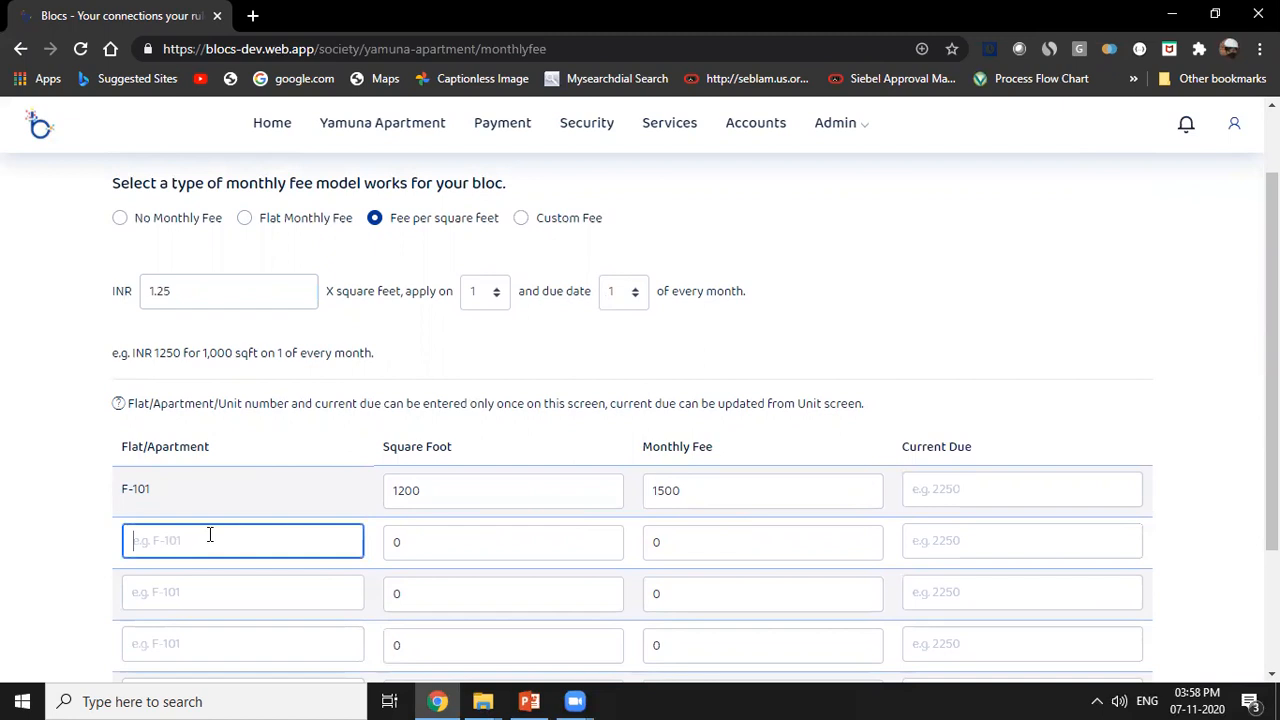
text(F-102)
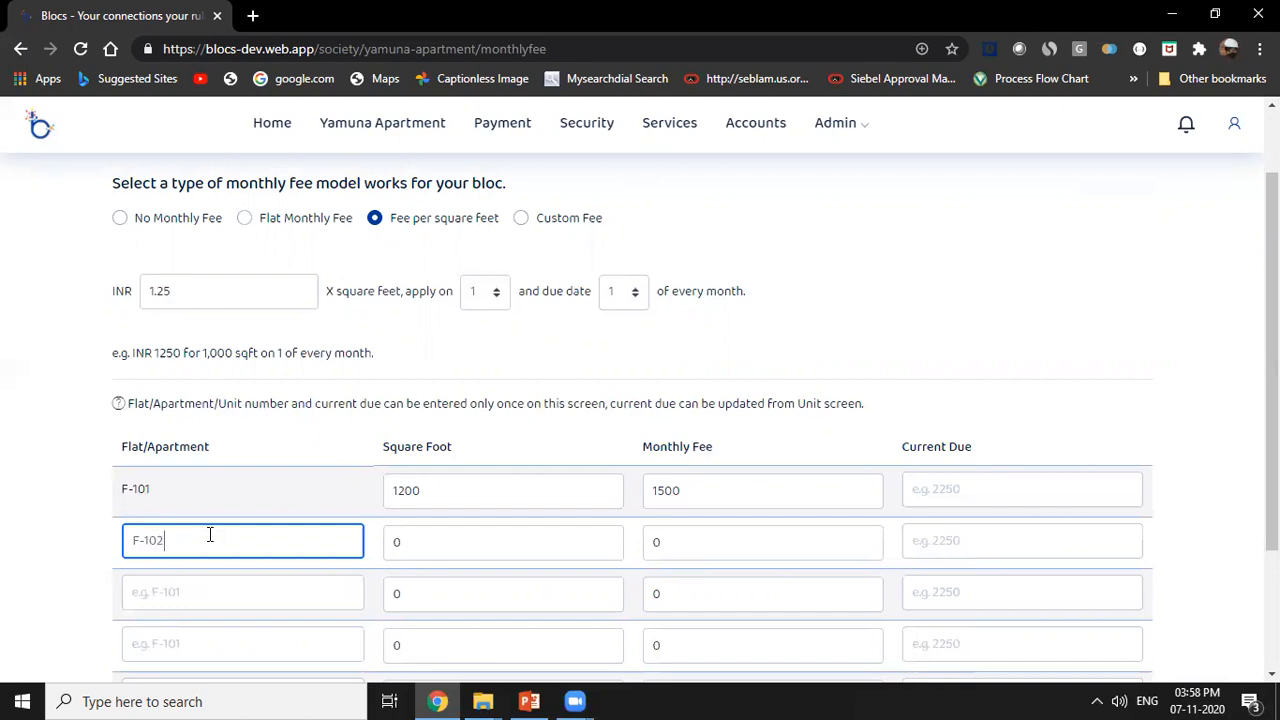
click(215, 603)
text(F)
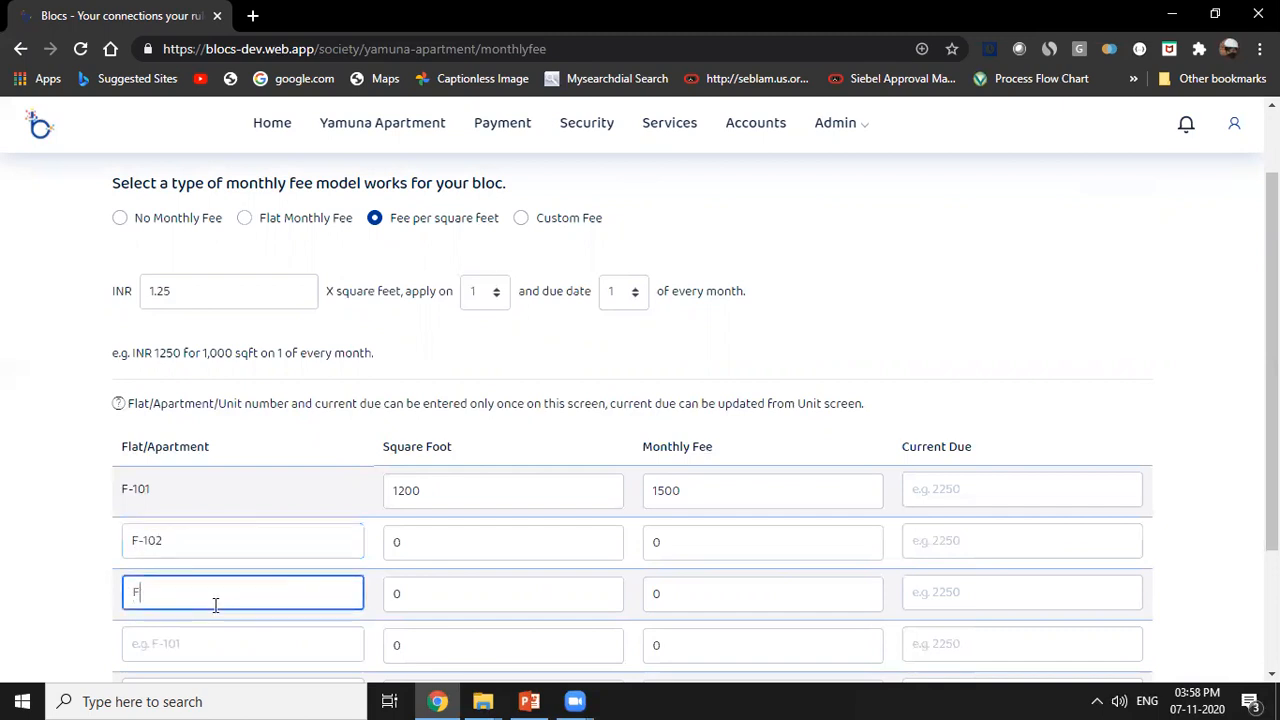
text(=-103)
Add flats F-104 and F-105 in the remaining empty rows of the flat table.
click(229, 648)
text(F)
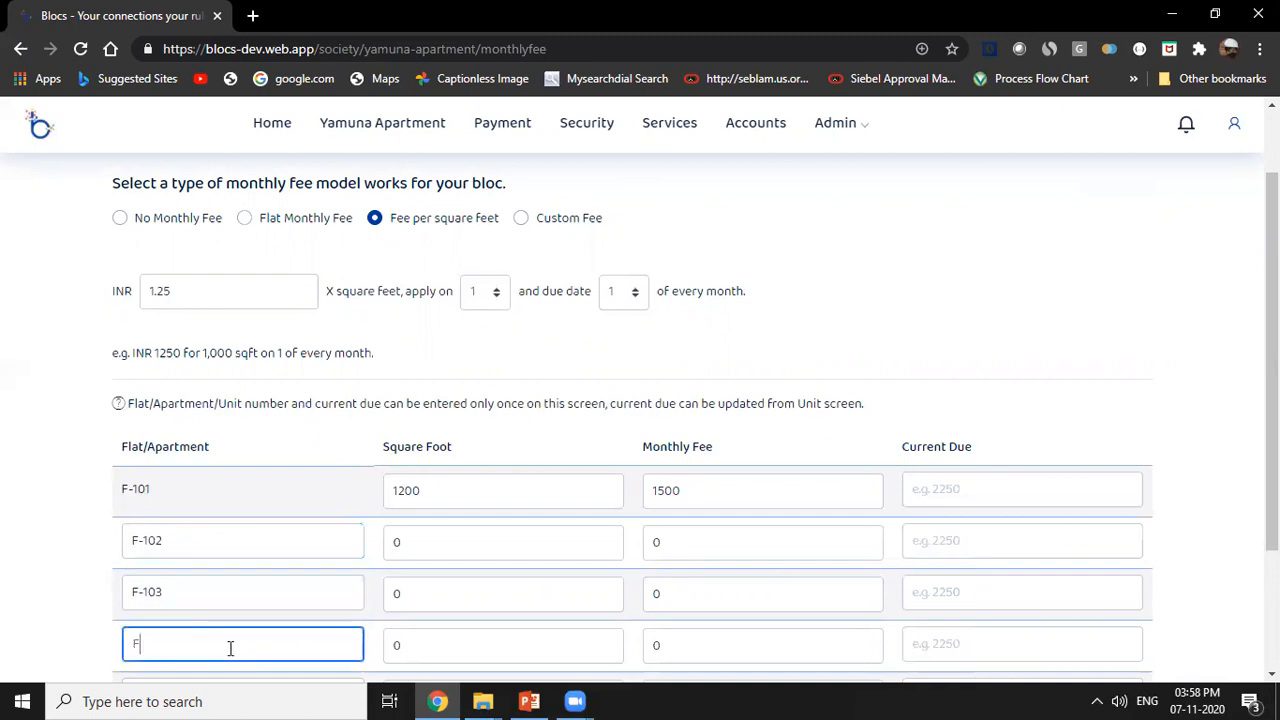
text(-104)
scroll(296, 627, down, 3)
click(217, 507)
text(F-)
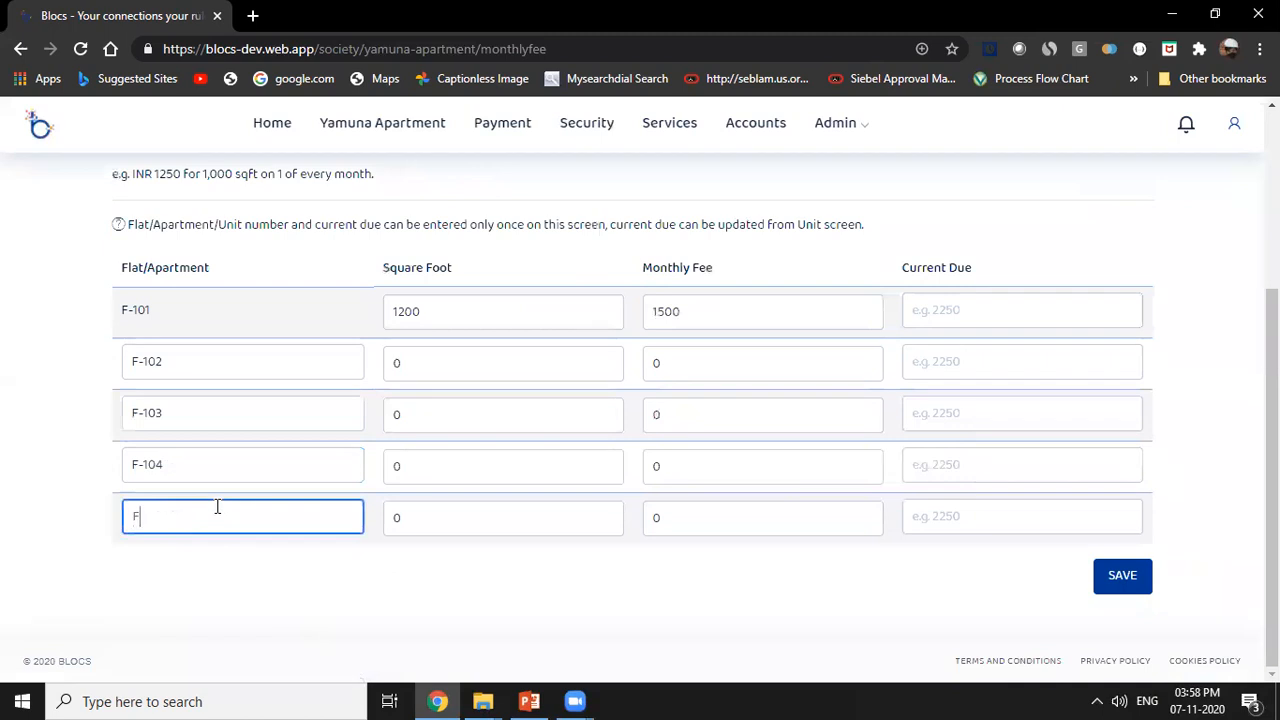
text(105)
Set the square footage of flat F-102 to 1100.
click(430, 360)
scroll(460, 410, up, 2)
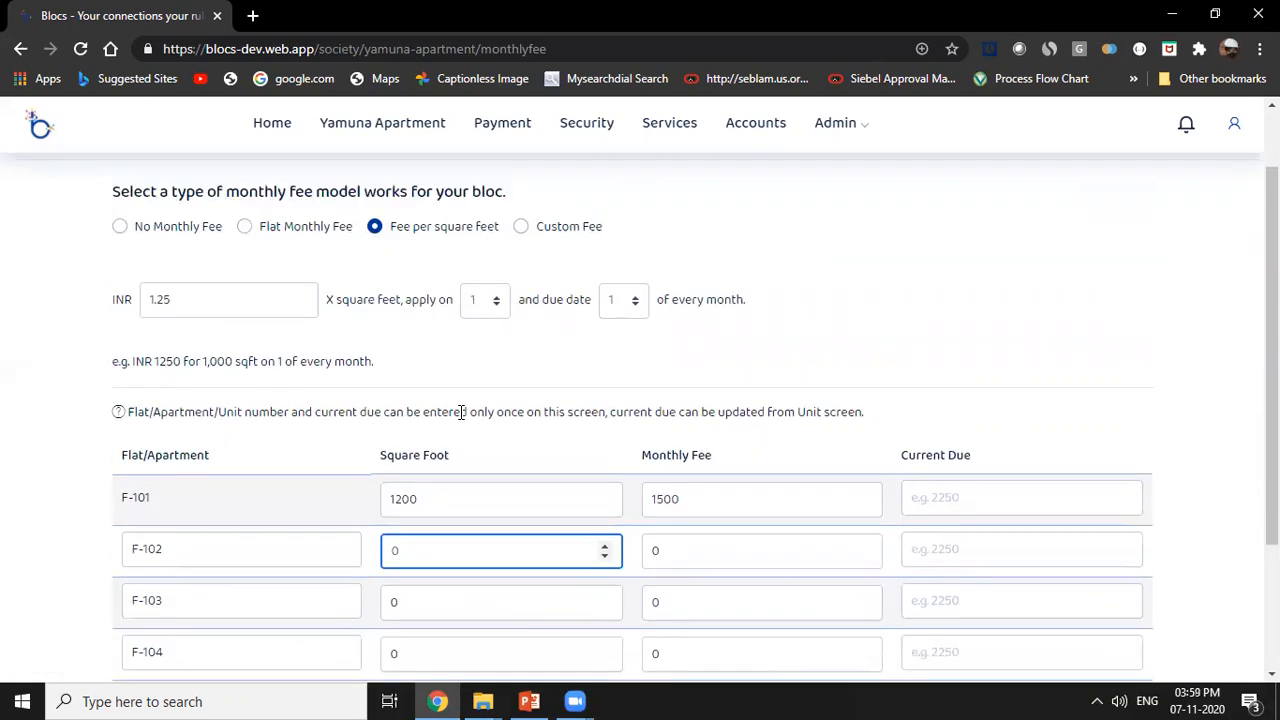
scroll(461, 411, down, 1)
double_click(423, 452)
text(1100)
key(Tab)
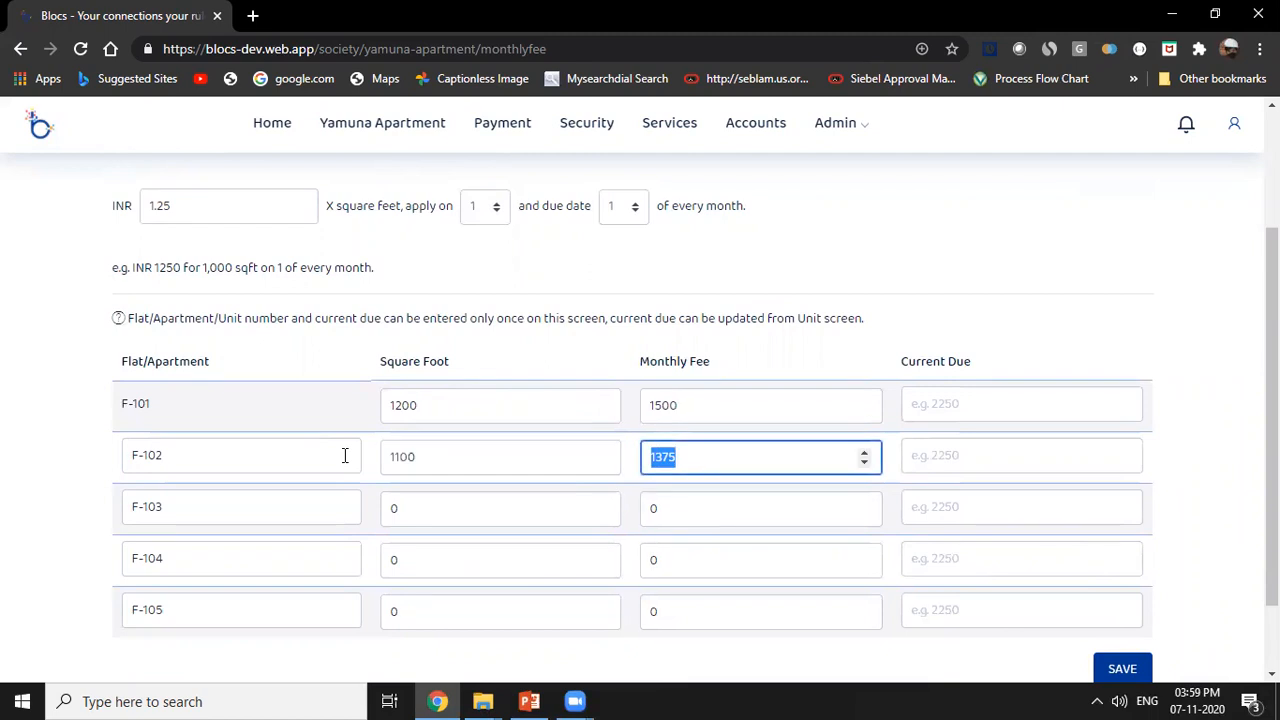
Set the square footage of flat F-103 to 1200 and of flat F-104 to 1500.
double_click(382, 512)
text(1200)
key(Tab)
key(Tab)
key(Tab)
key(Tab)
text(1500)
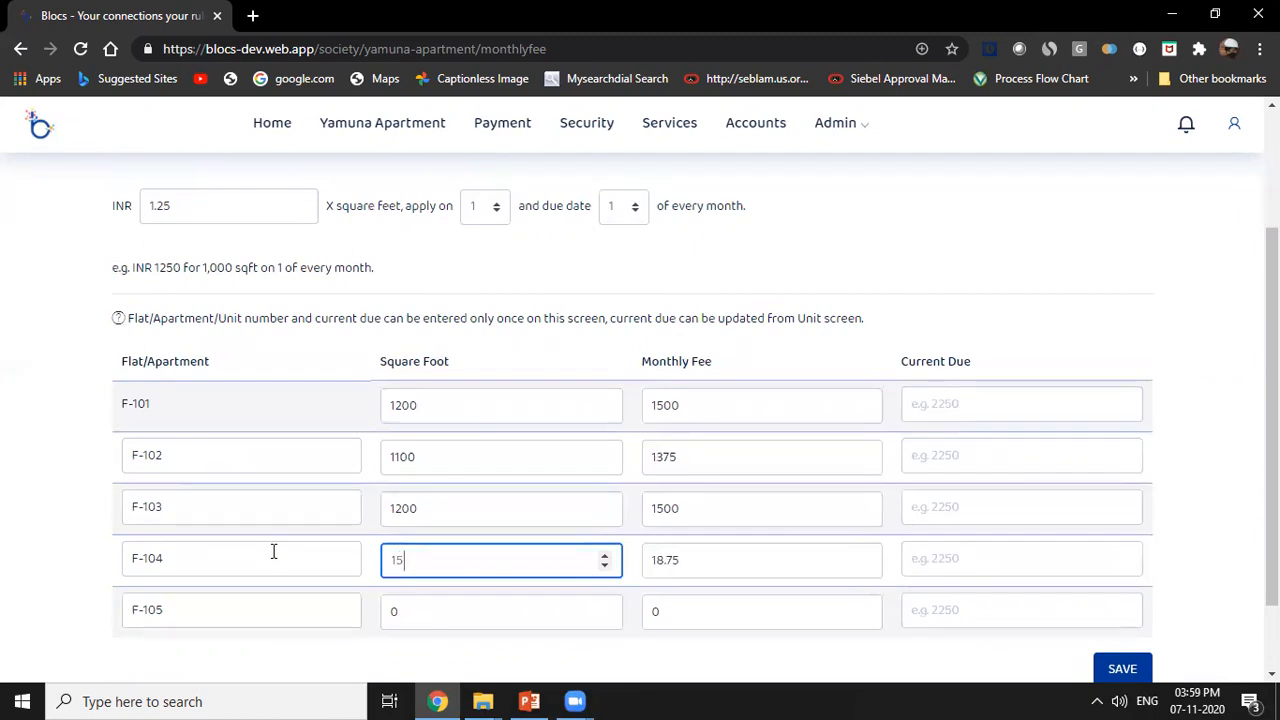
key(Tab)
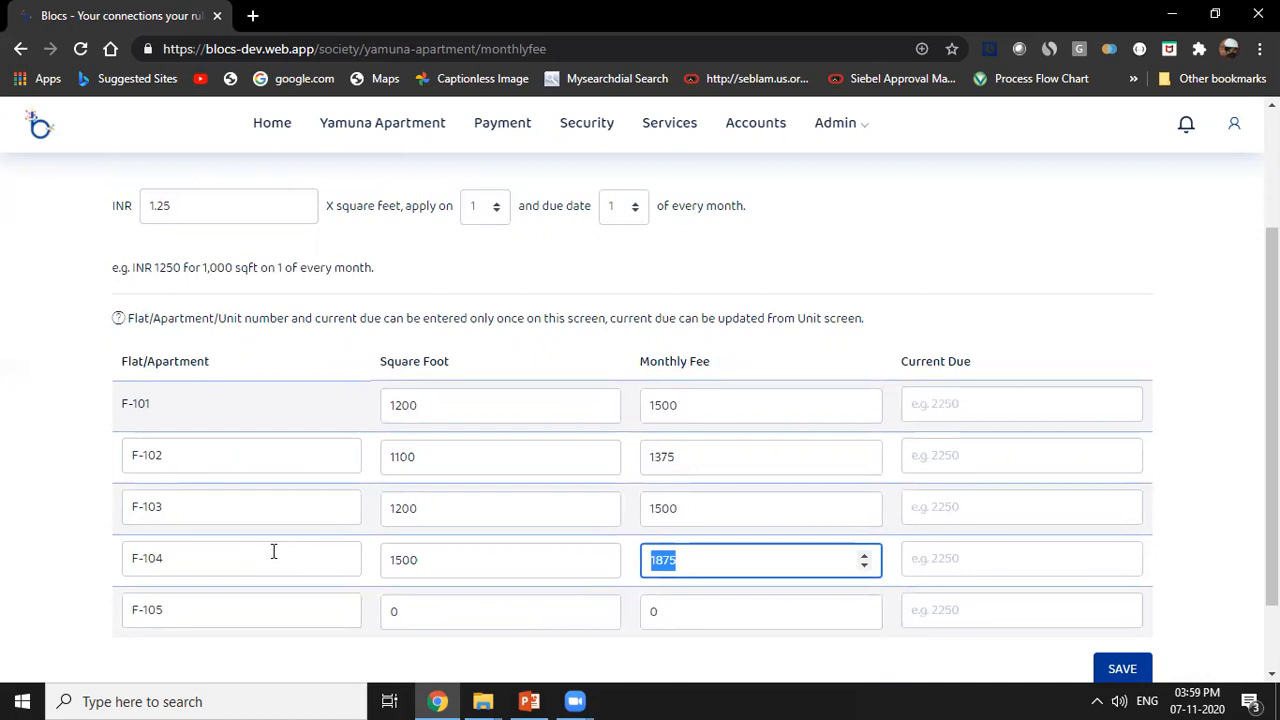
Set the square footage of flat F-105 to 2000 and save the monthly fee settings.
drag(440, 617, 332, 610)
text(2000)
key(Tab)
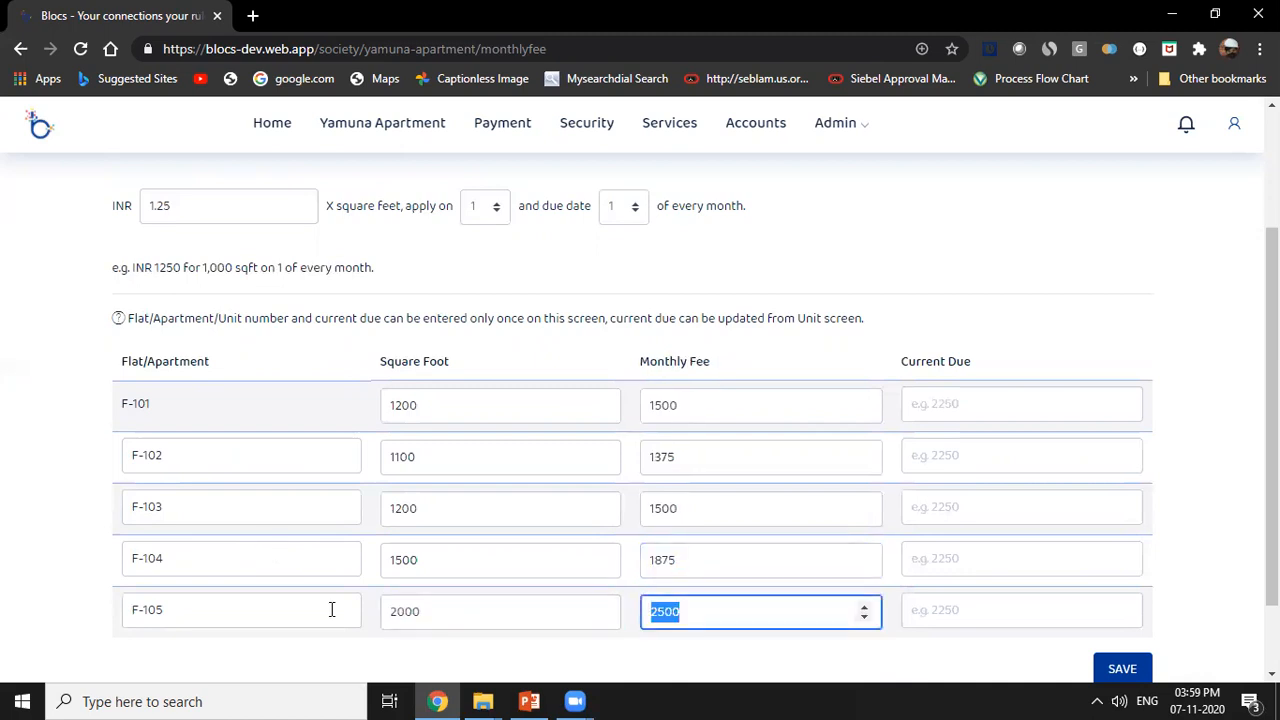
click(1110, 670)
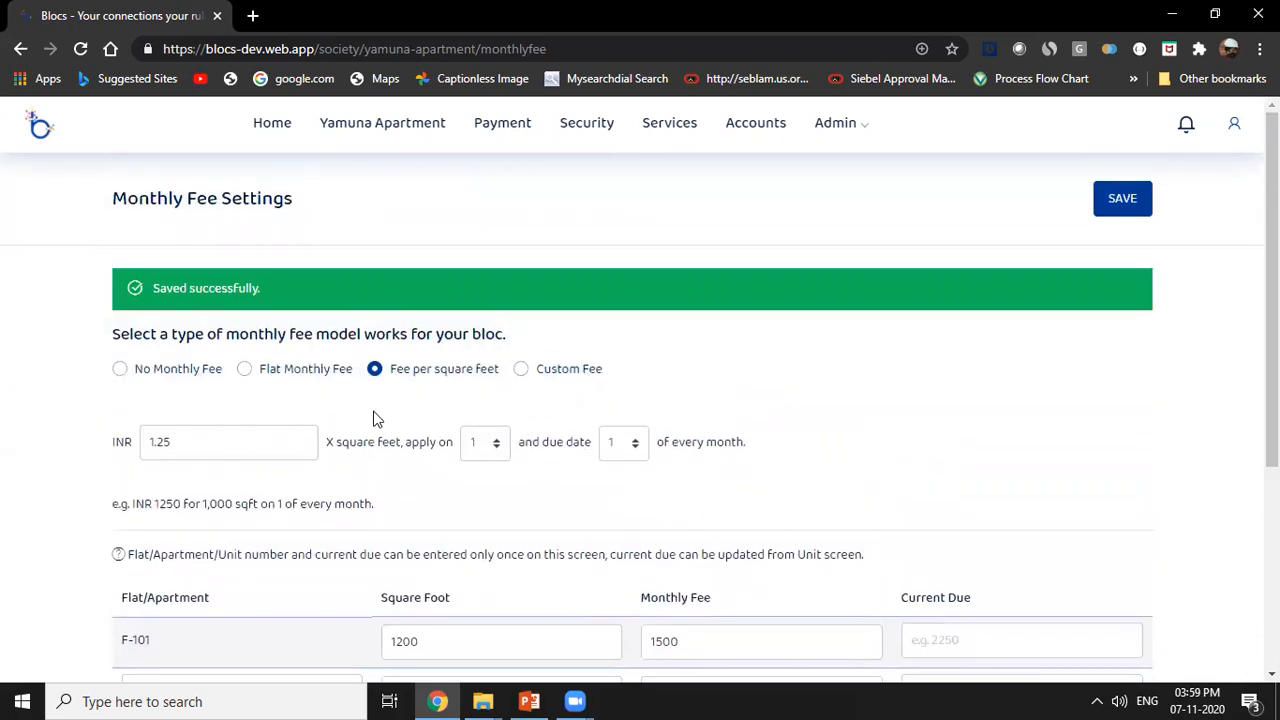
Switch the society's fee model to a flat monthly fee of 2500 INR.
click(265, 375)
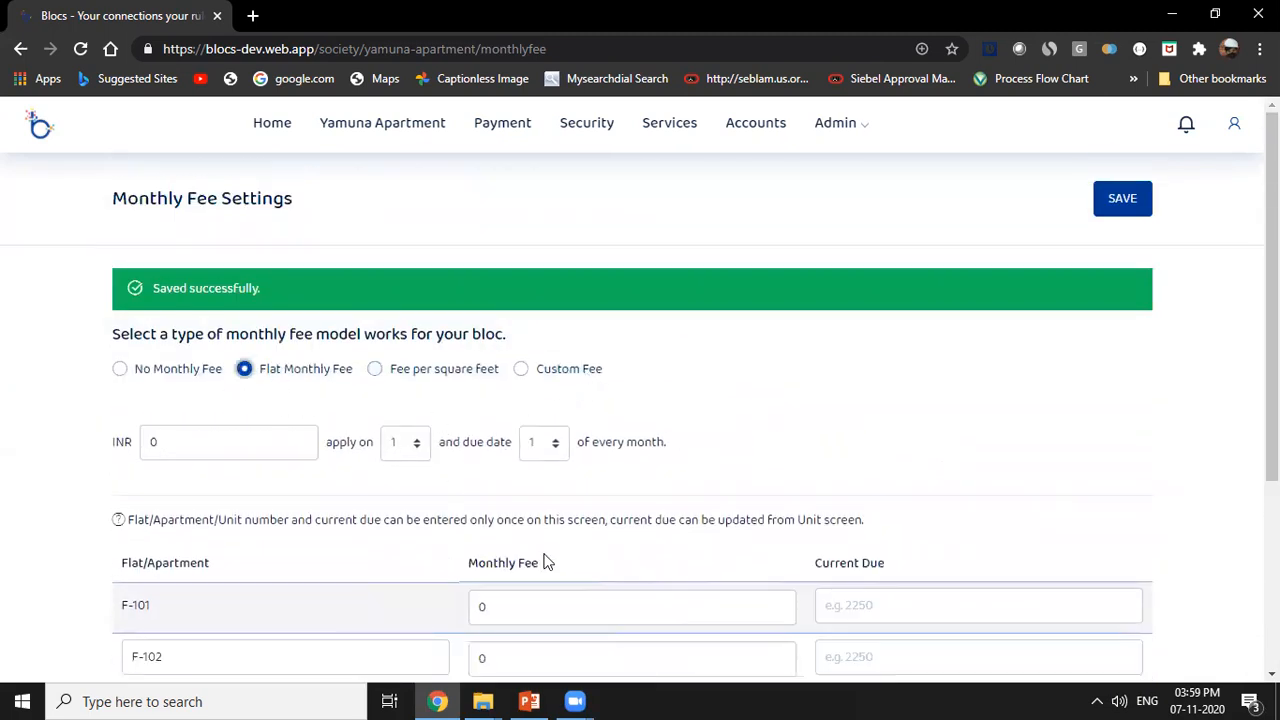
scroll(545, 560, down, 2)
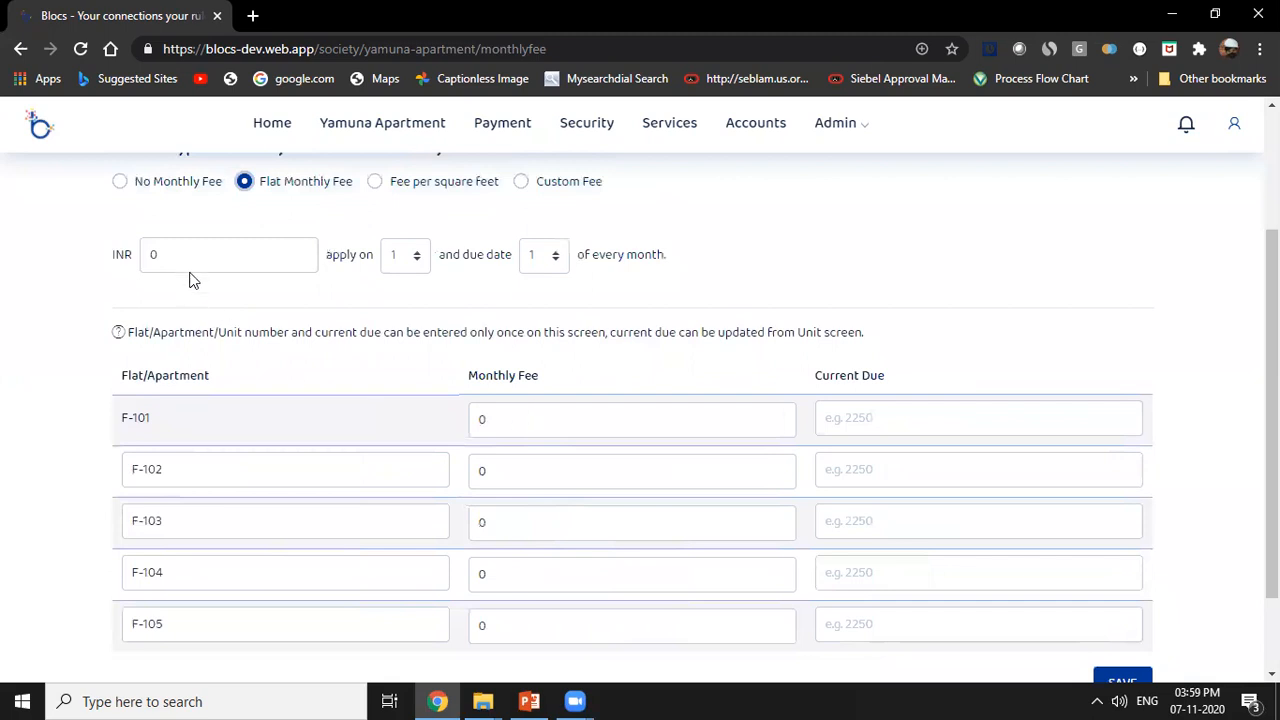
drag(182, 258, 71, 256)
text(2500)
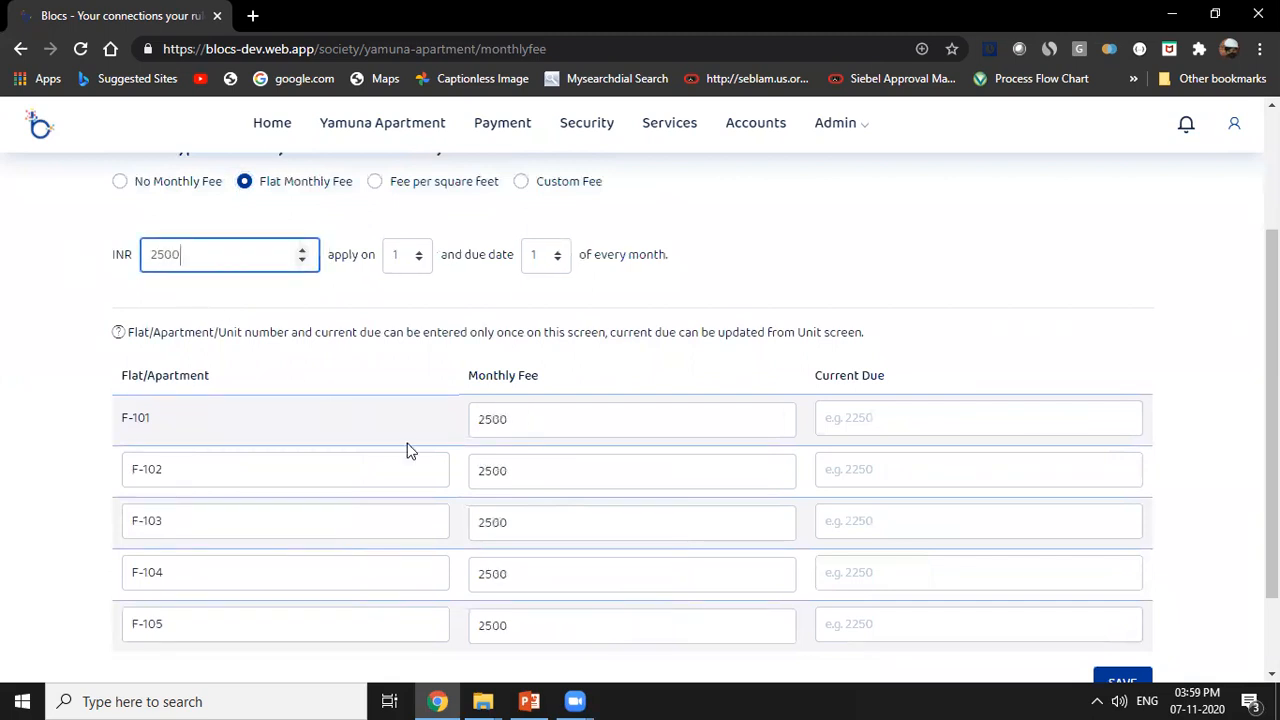
drag(490, 419, 550, 407)
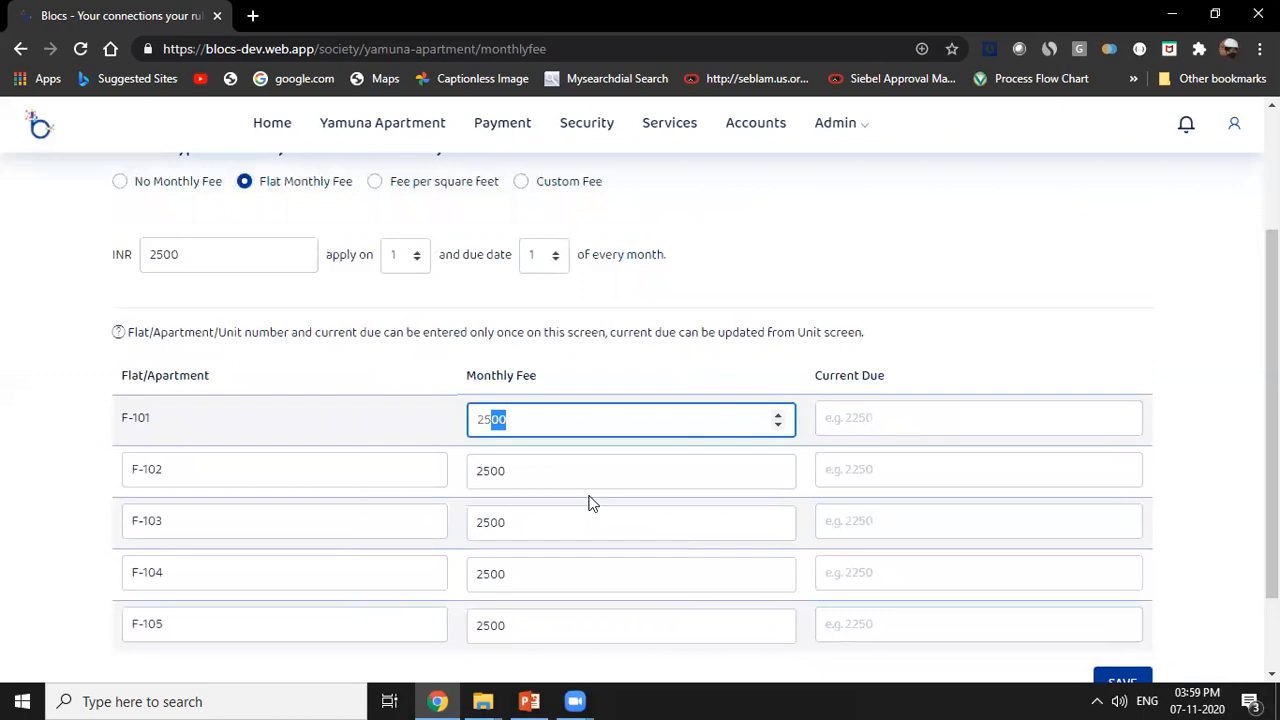
click(440, 304)
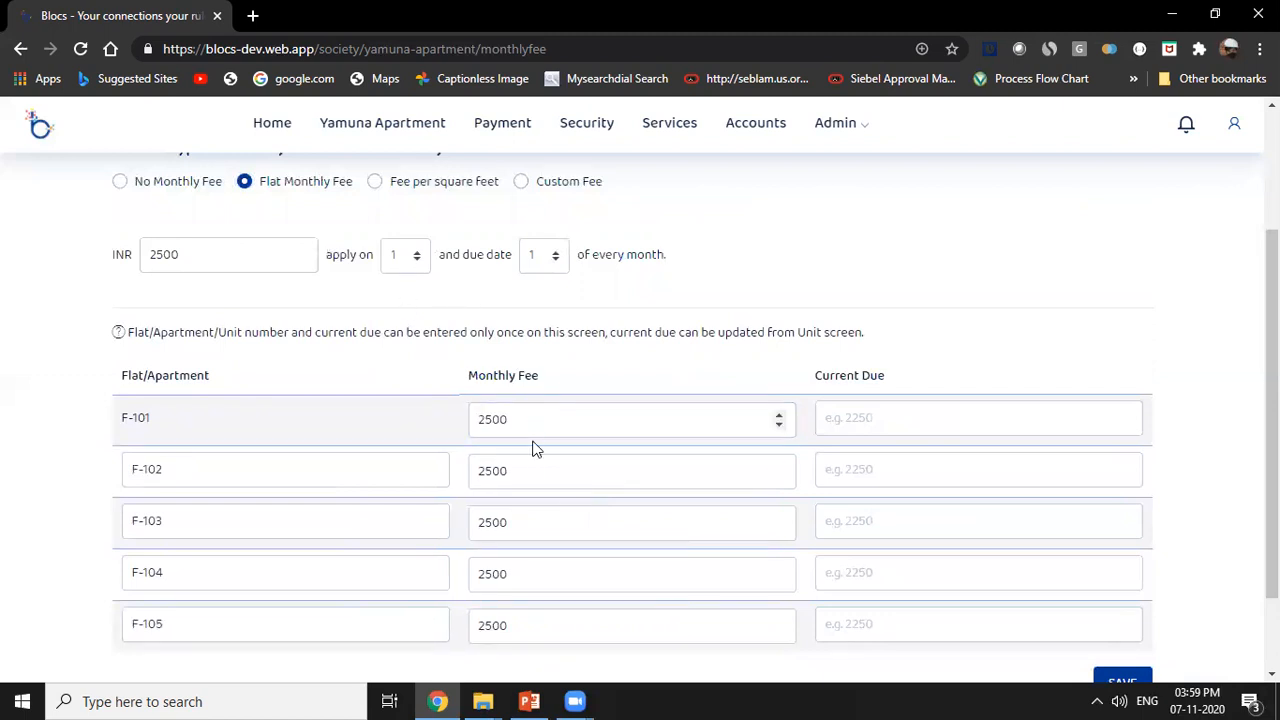
drag(520, 420, 457, 420)
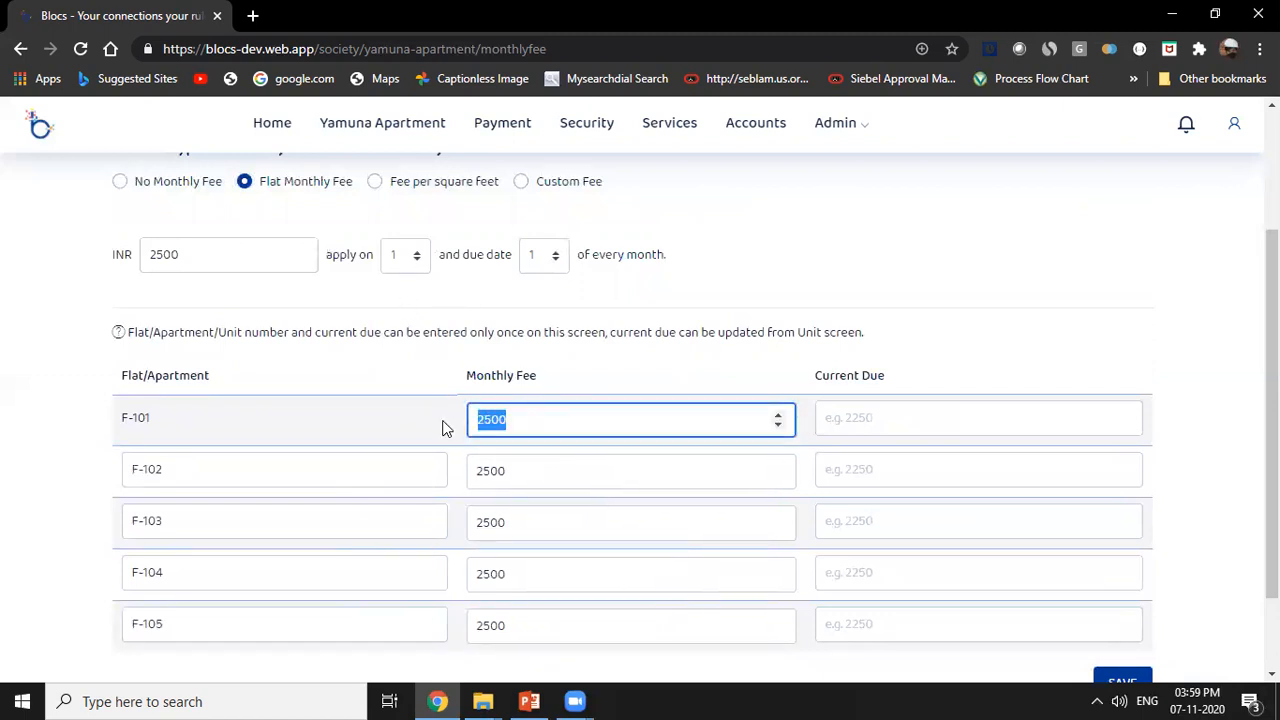
click(398, 260)
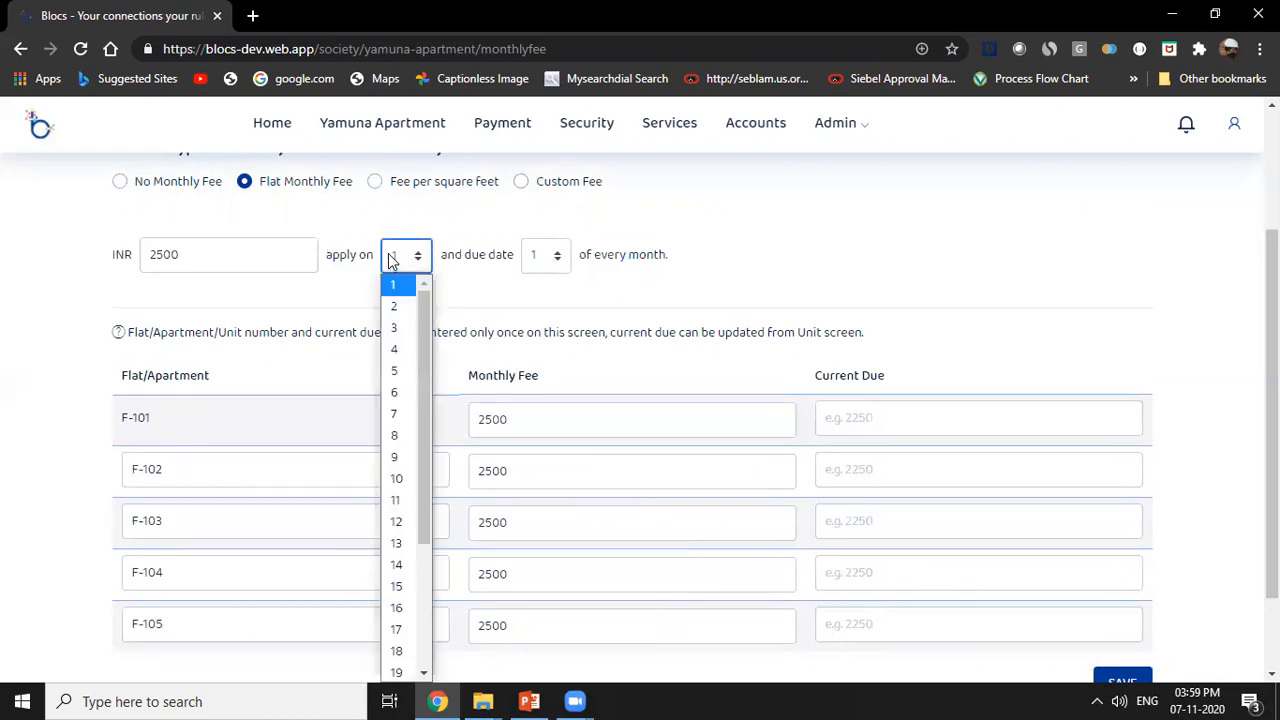
click(700, 285)
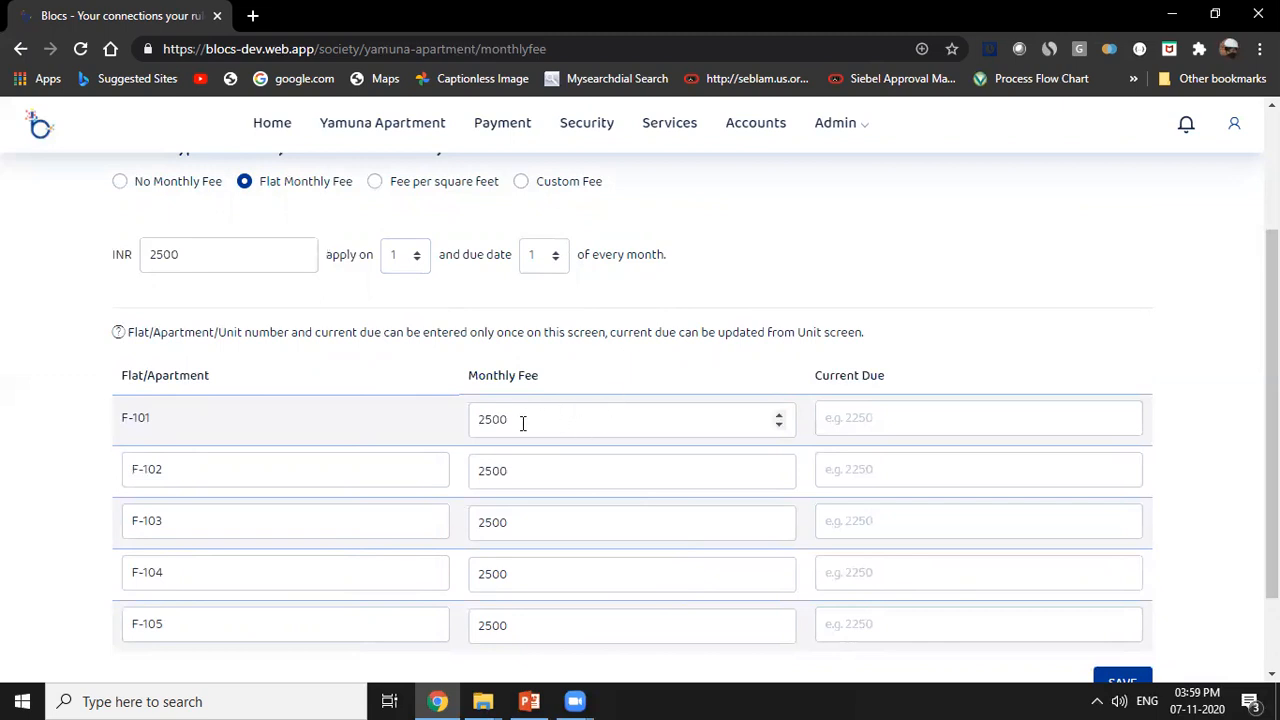
drag(522, 423, 466, 421)
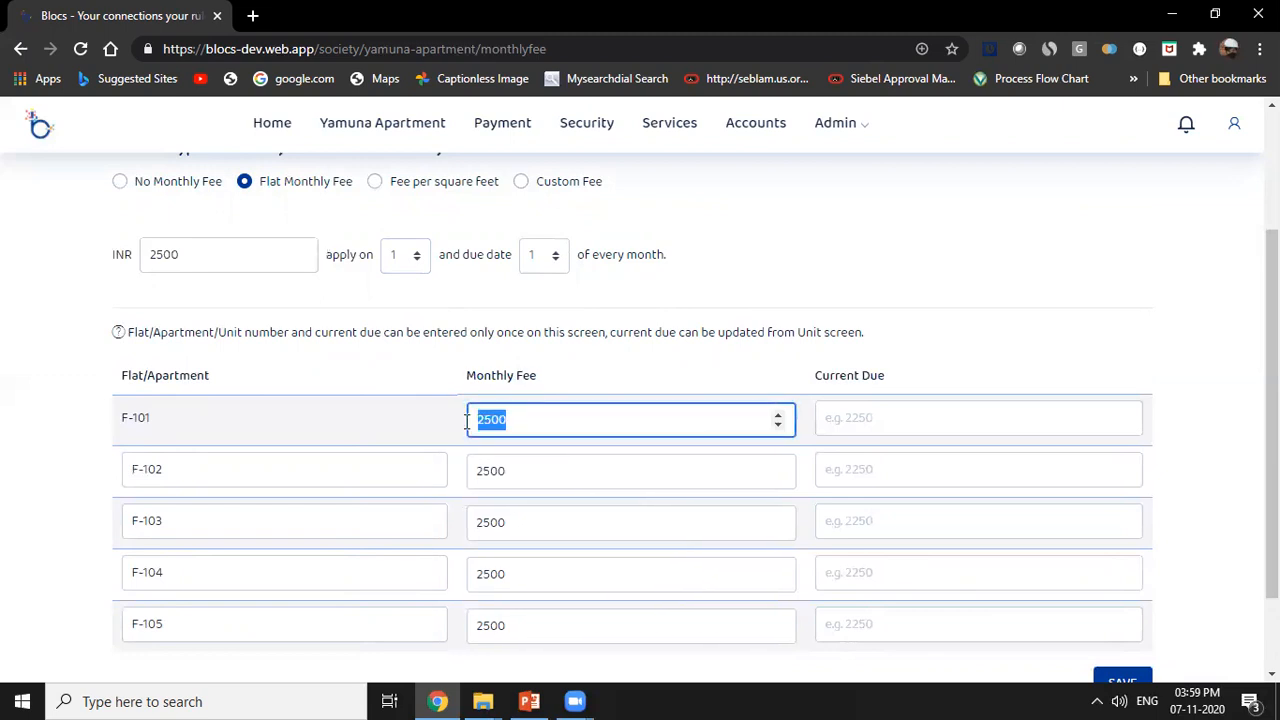
Save the flat monthly fee settings for all flats.
scroll(828, 500, down, 2)
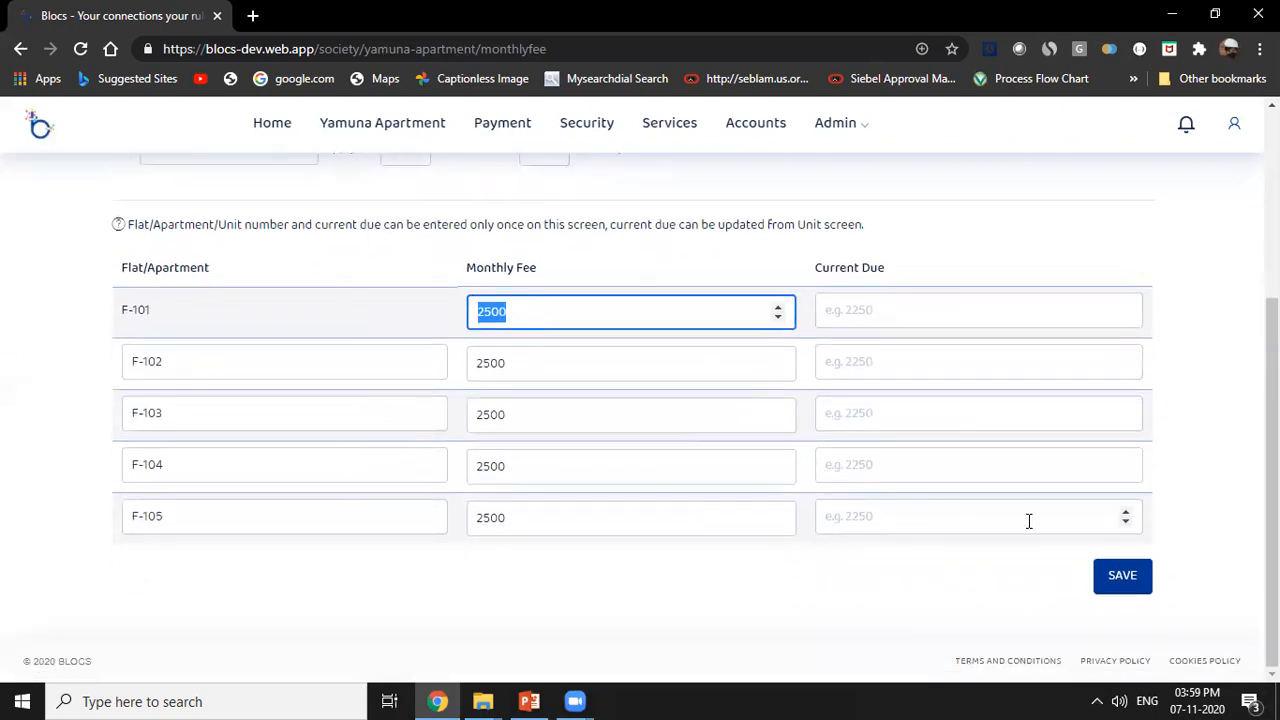
click(1131, 579)
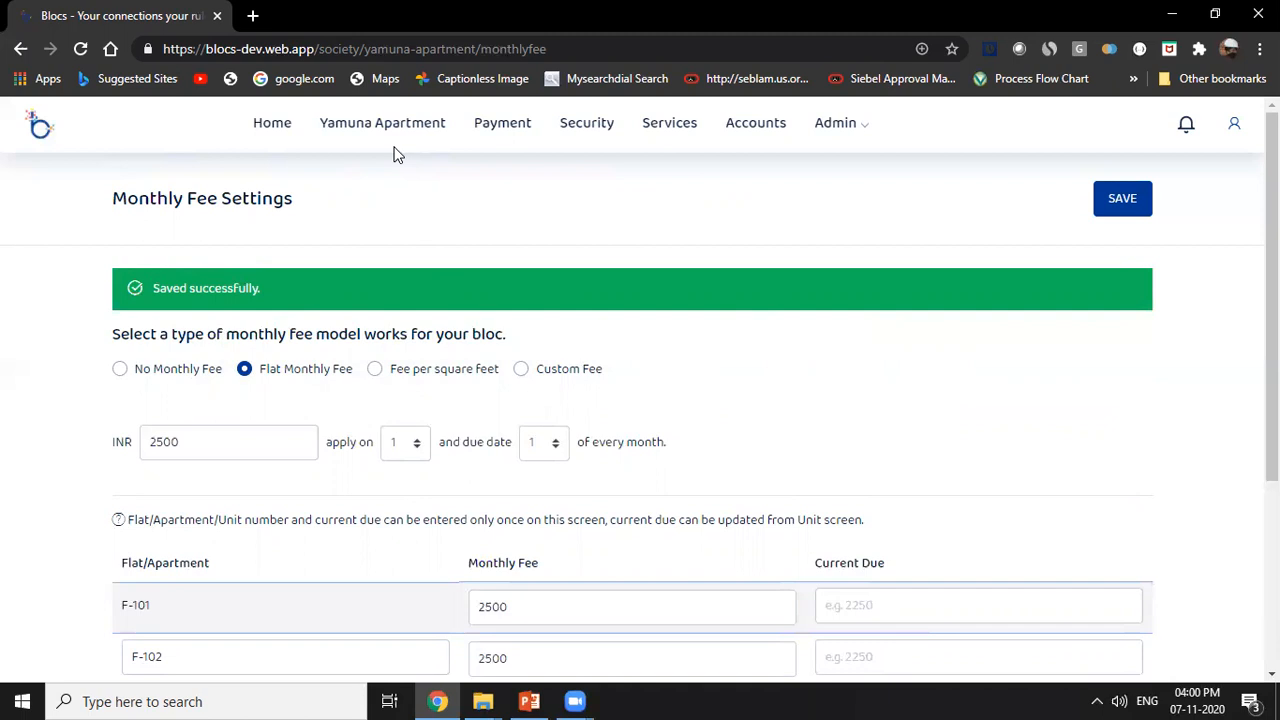
Go to the Yamuna Apartment society page through the home page and copy its member invitation link.
click(273, 124)
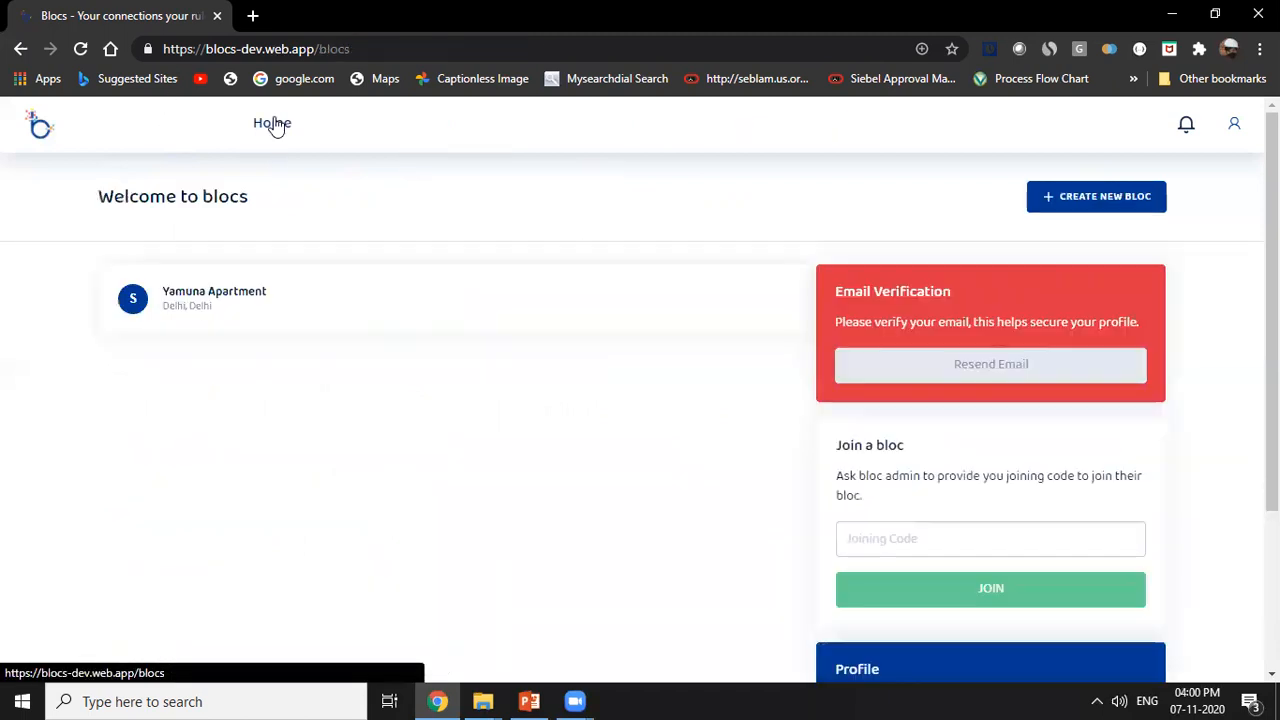
click(209, 297)
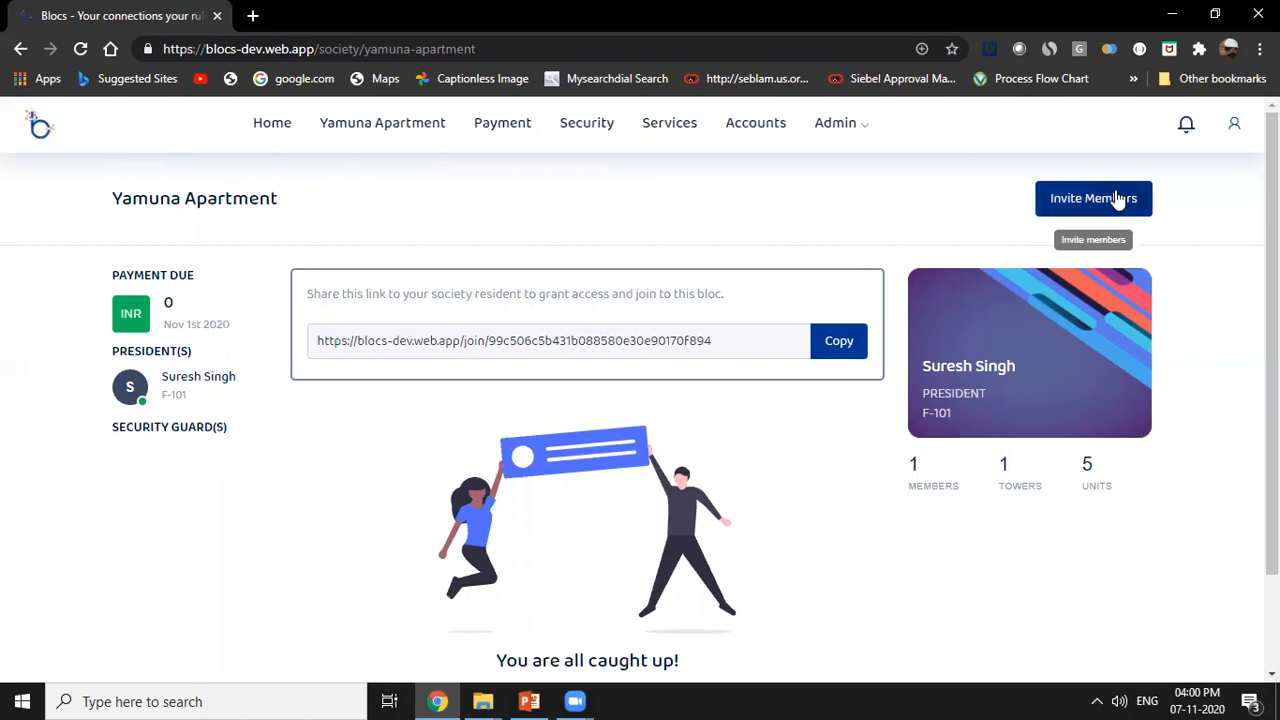
click(1070, 210)
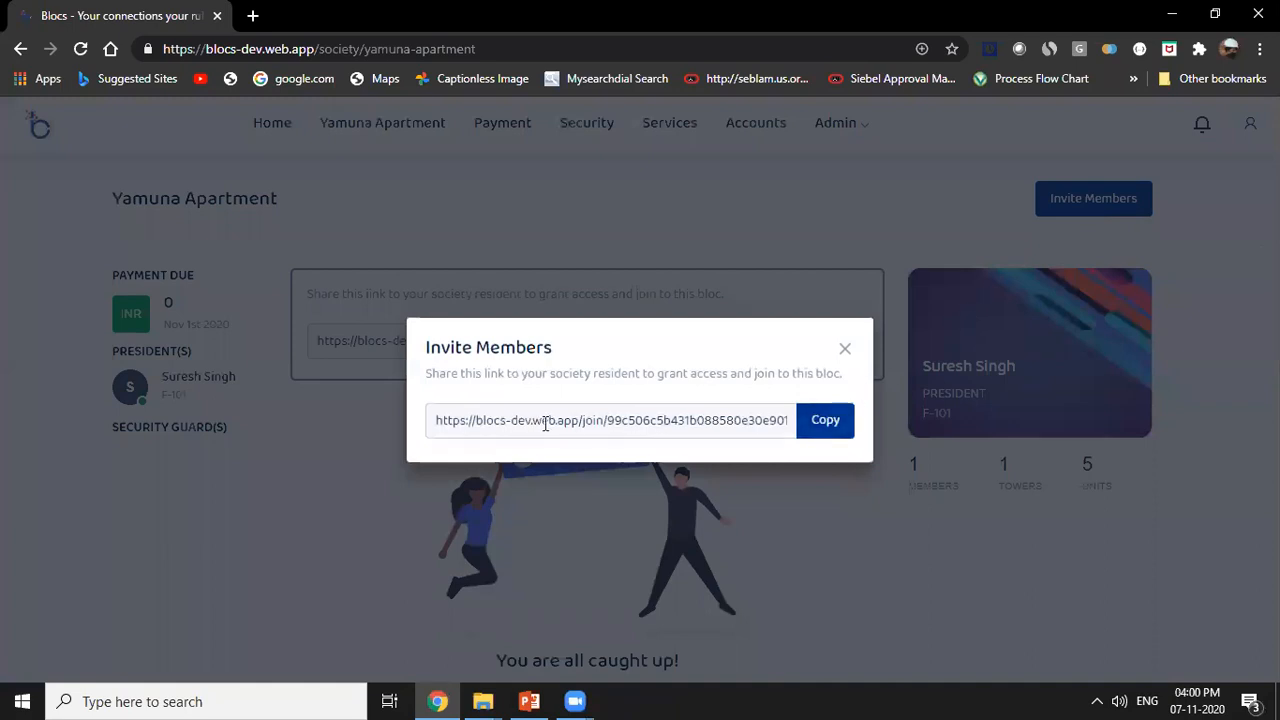
click(829, 424)
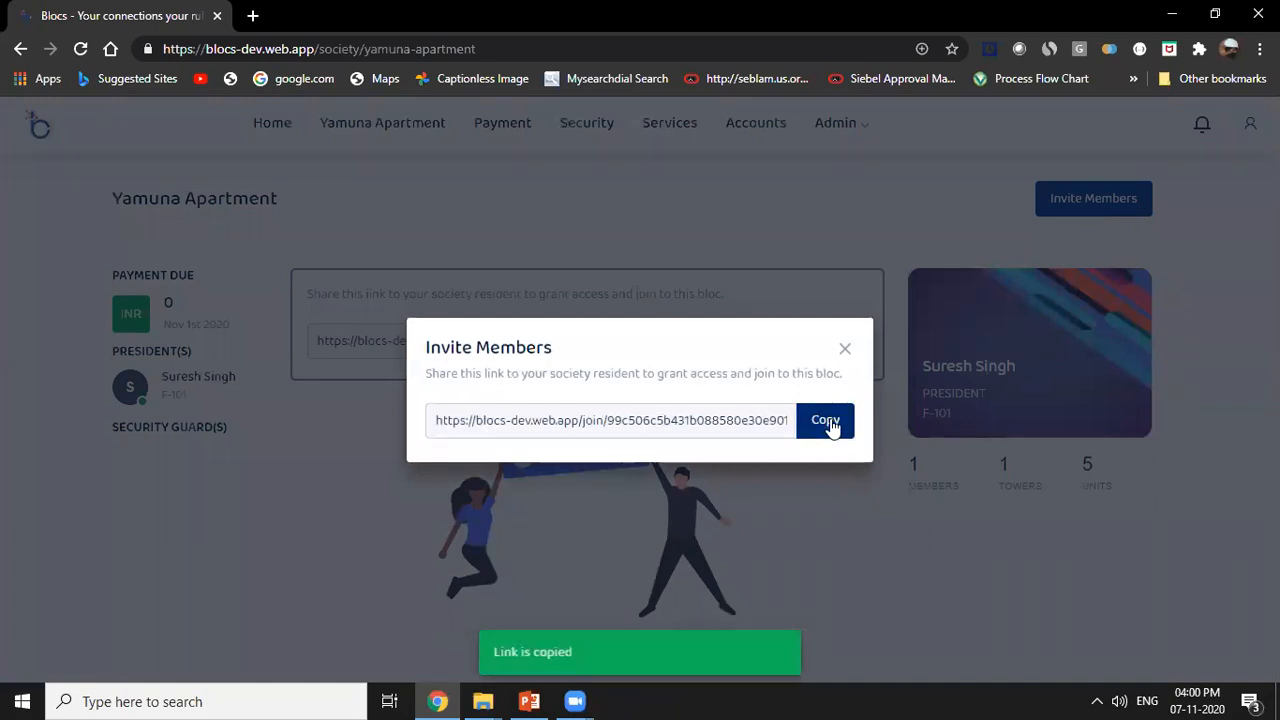
click(845, 348)
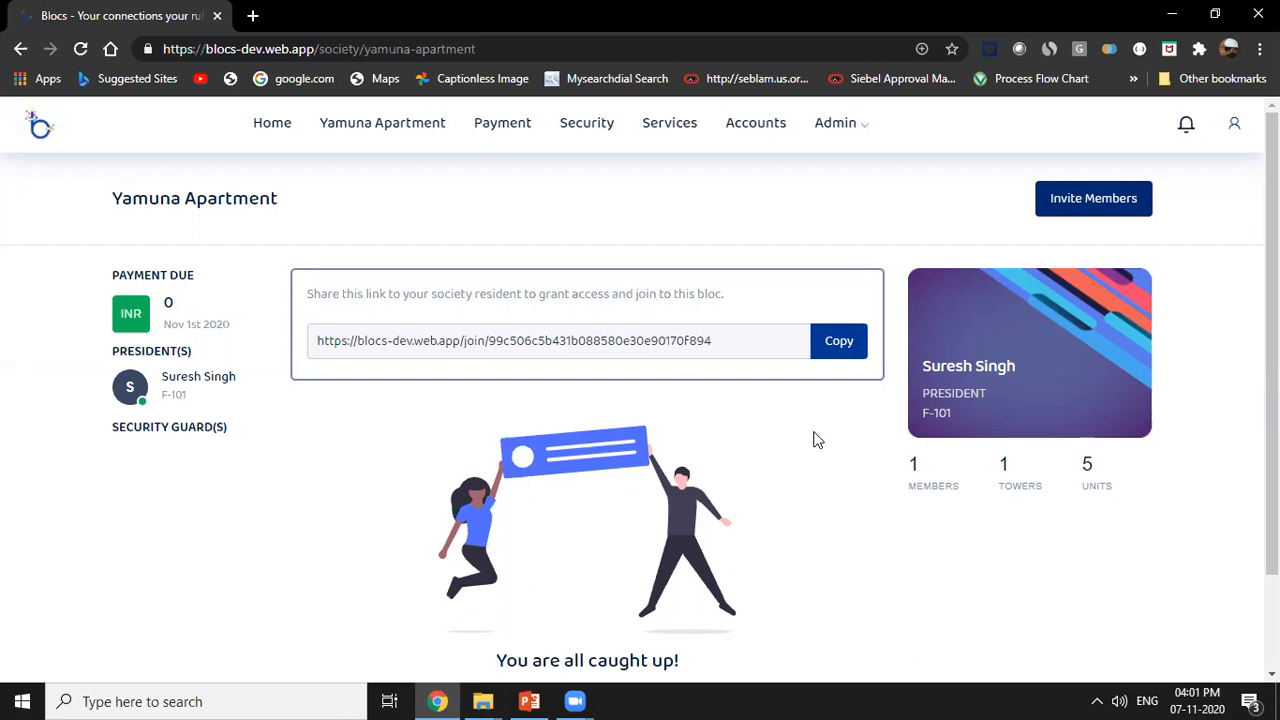
click(847, 352)
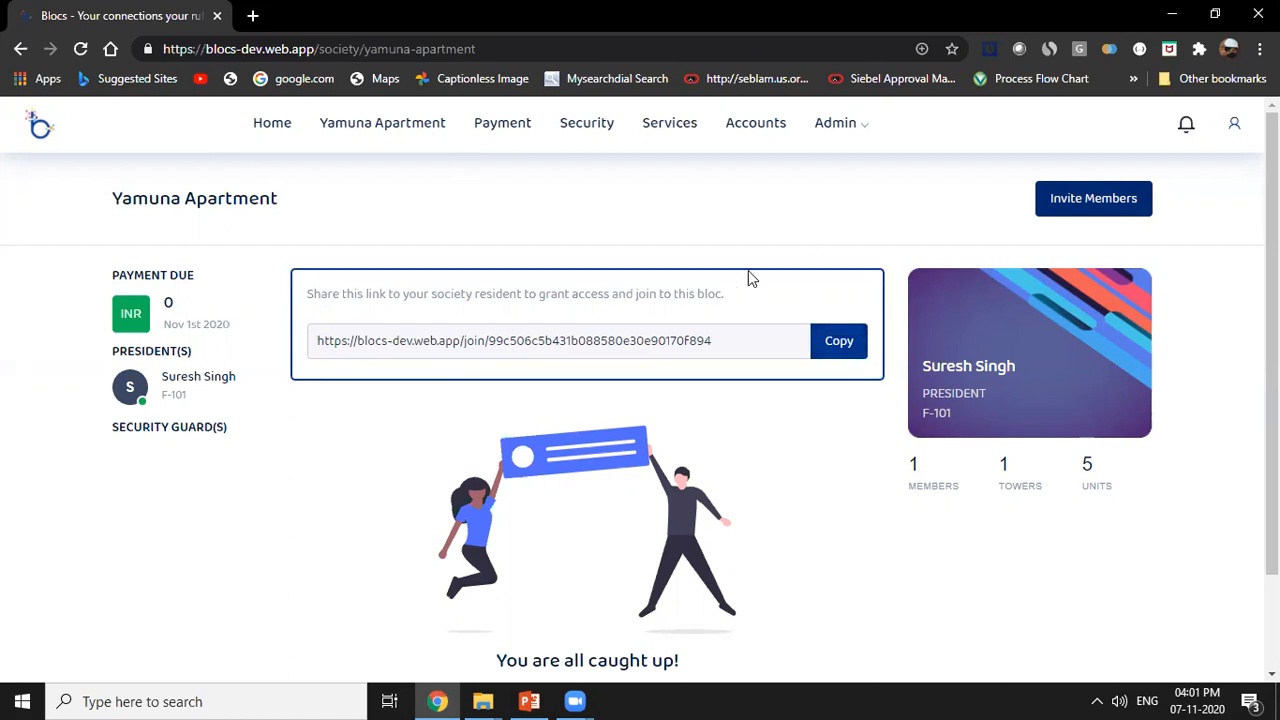
Open an incognito browser window and load the copied invitation link in it.
click(252, 15)
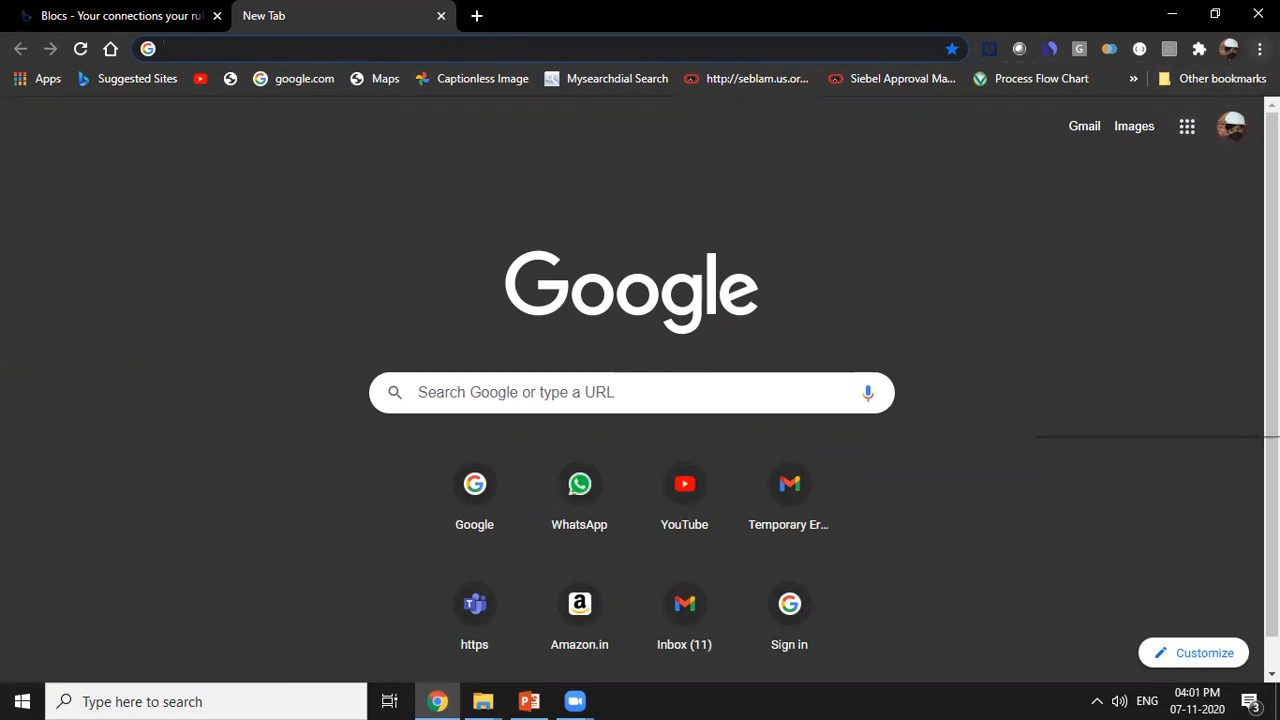
click(1260, 48)
click(1147, 122)
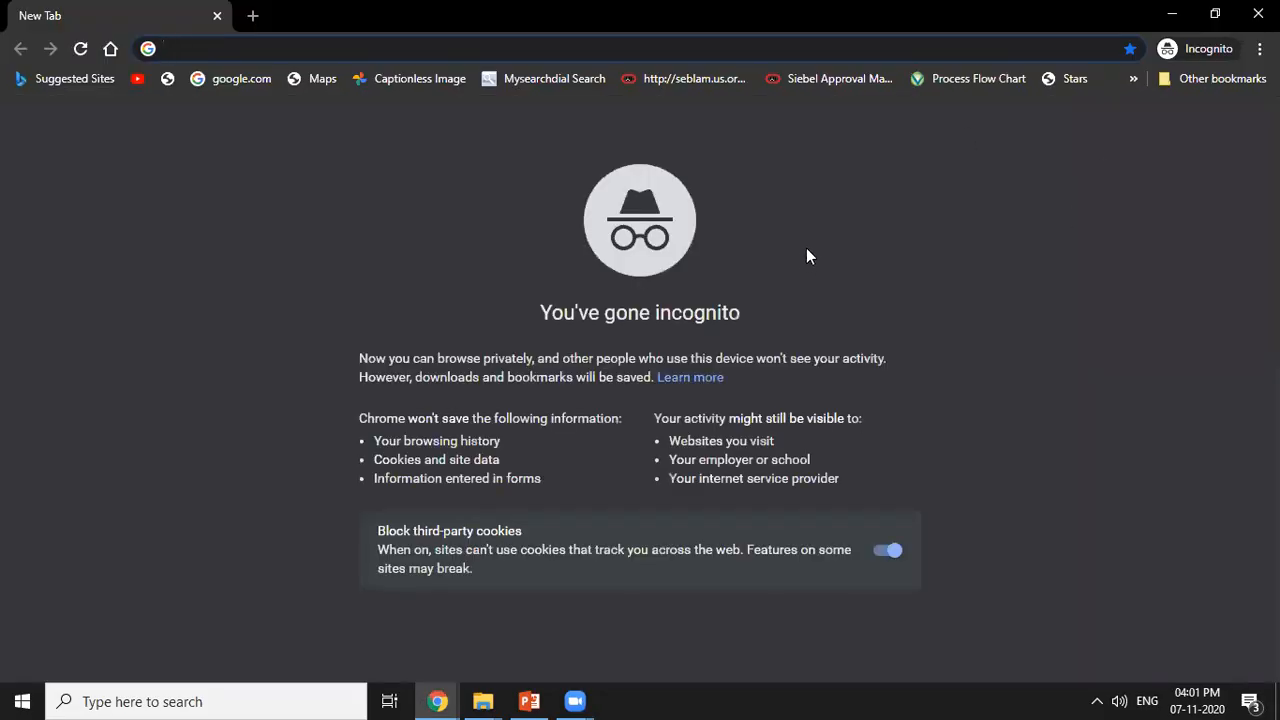
key(ctrl+v)
key(Return)
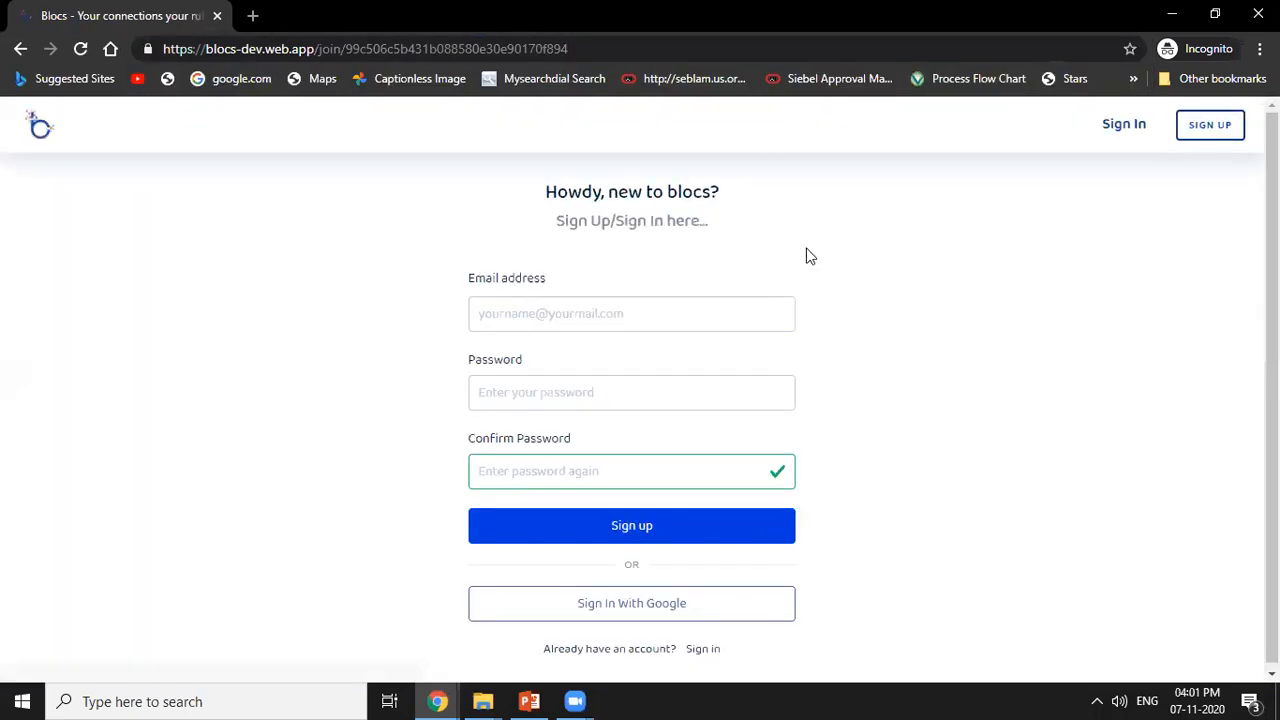
Enter the new resident's e-mail address in the sign-up form.
click(577, 313)
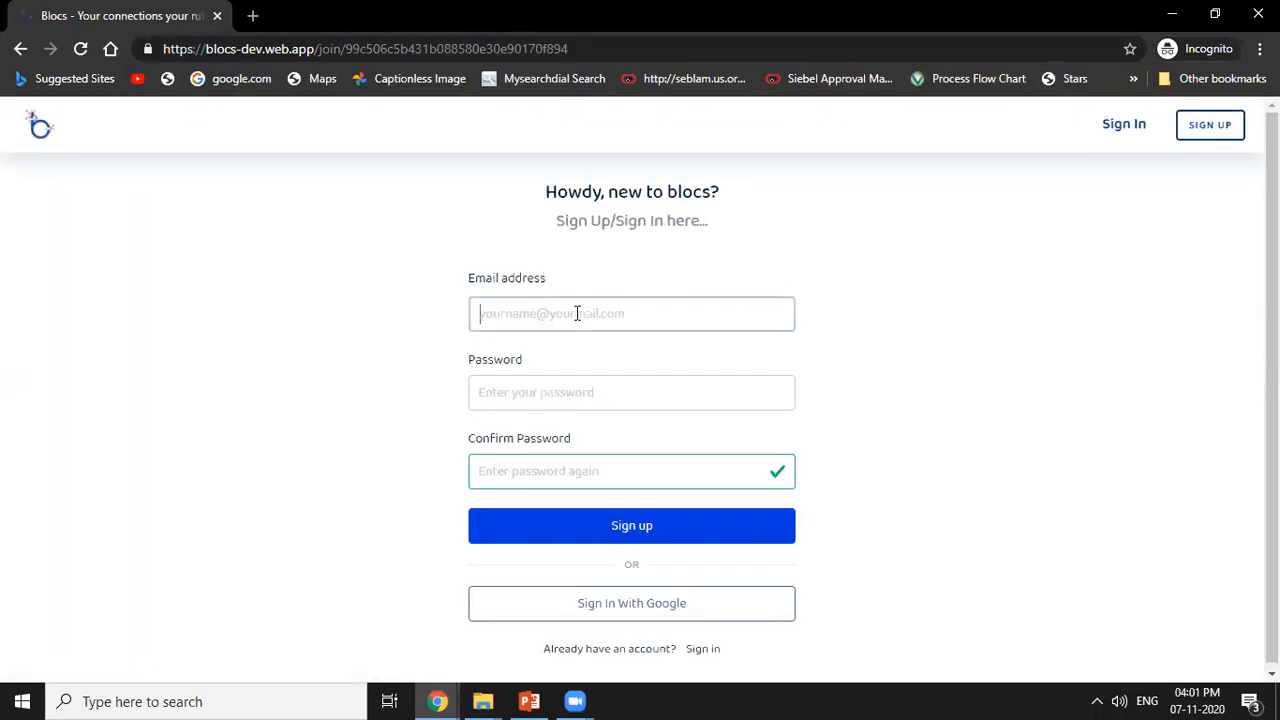
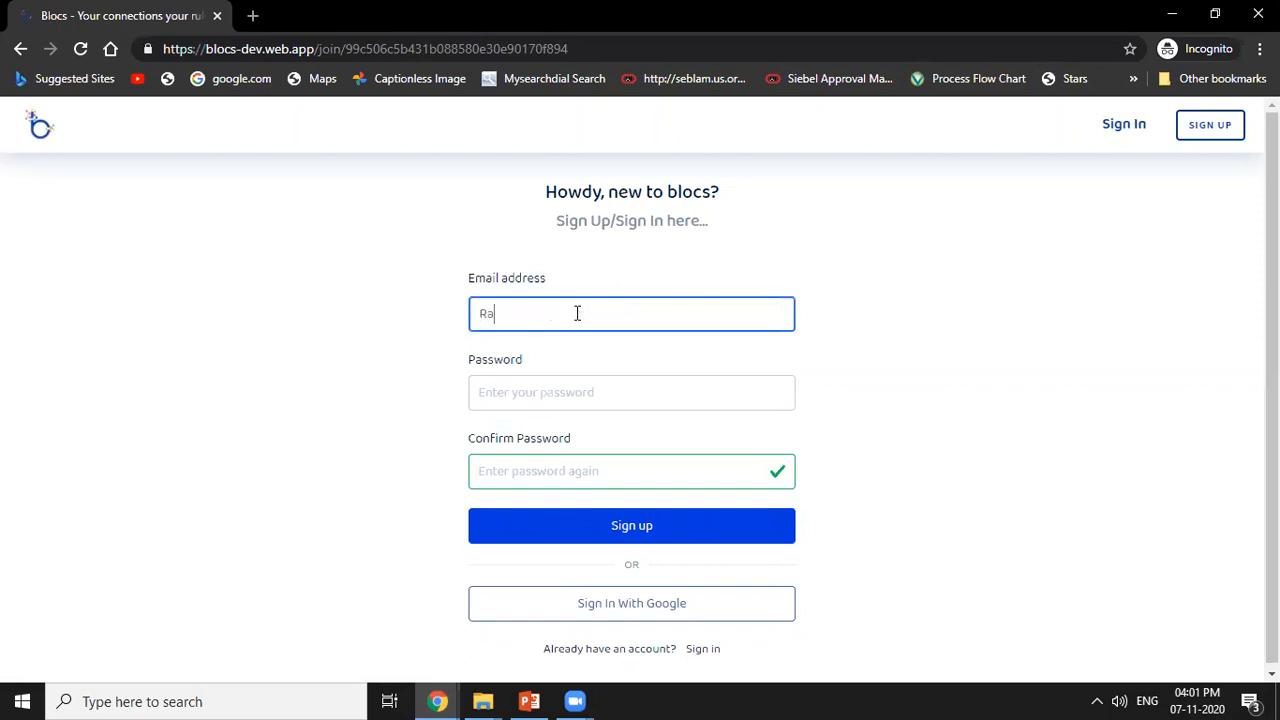
Enter the account password in the password and confirmation fields and submit the new resident's sign-up.
drag(623, 317, 280, 320)
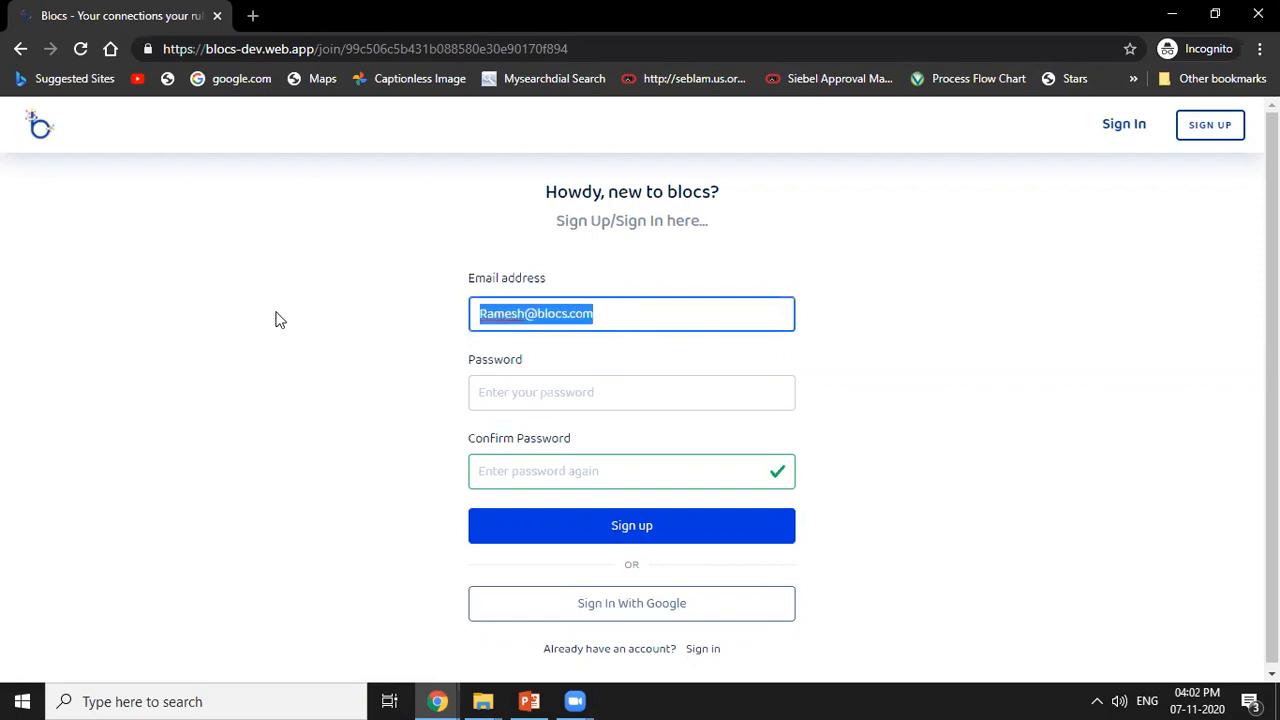
click(519, 457)
key(ctrl+v)
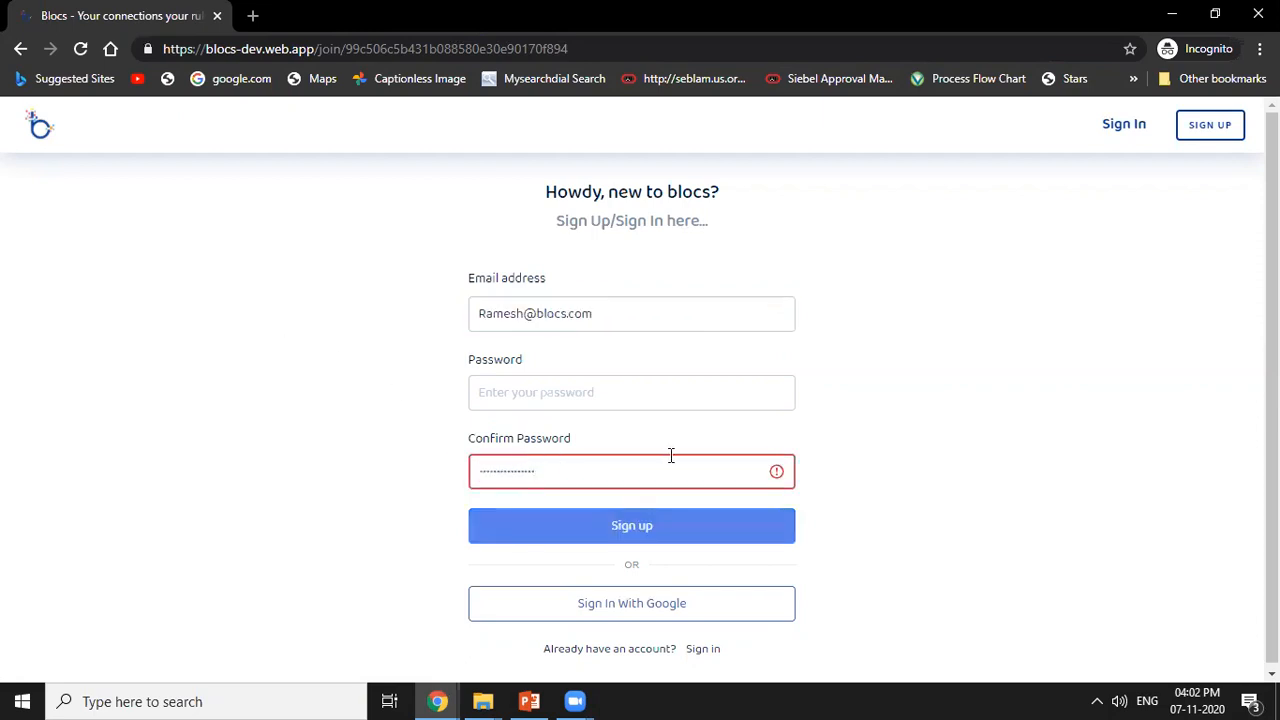
click(611, 390)
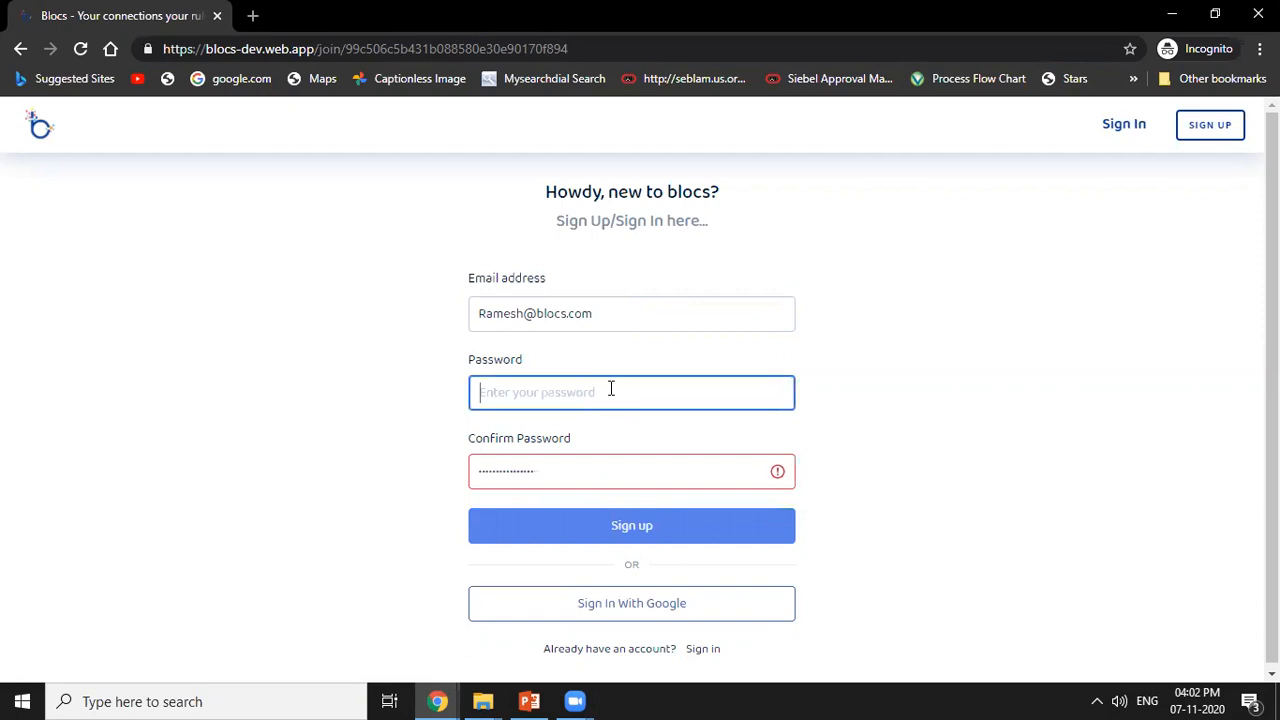
key(ctrl+v)
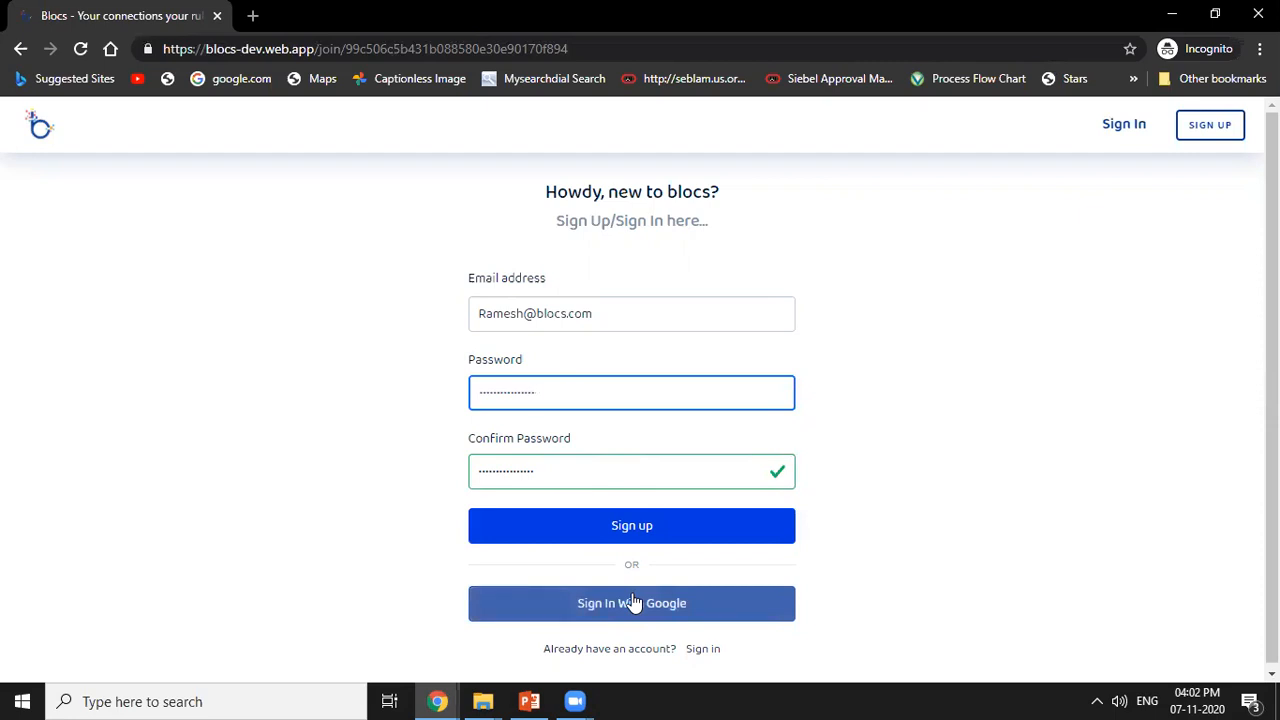
click(677, 527)
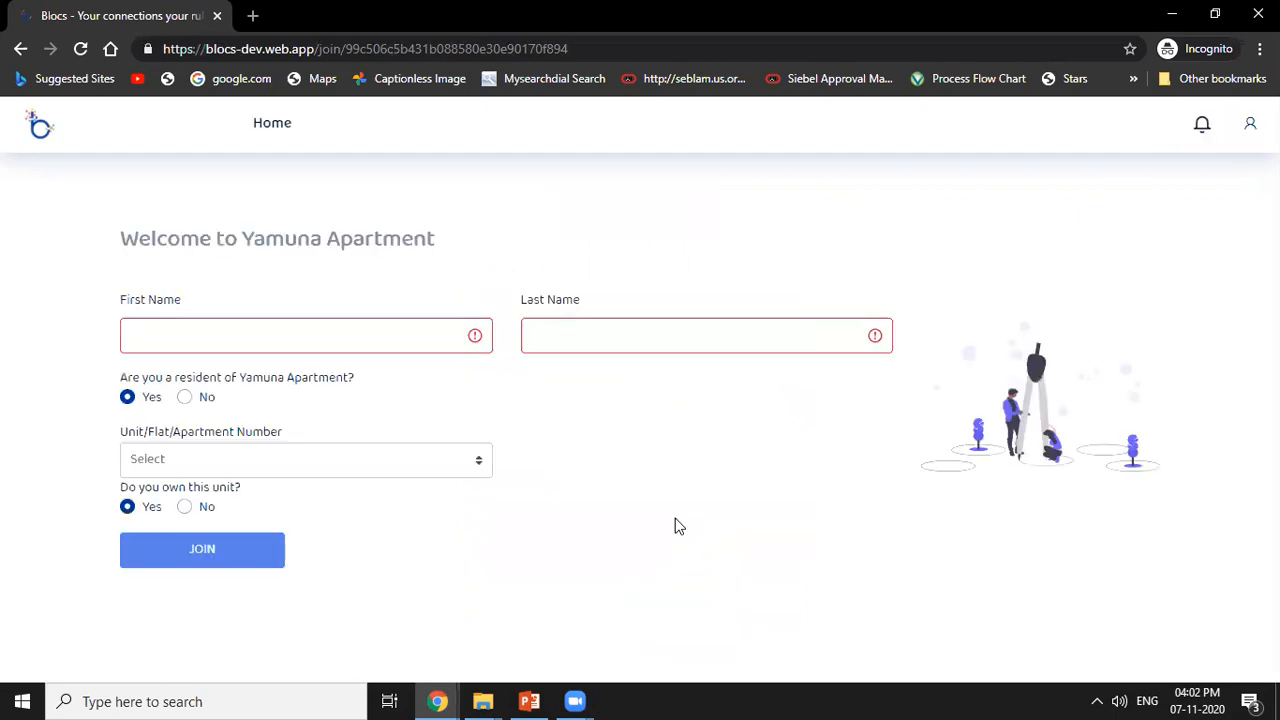
Fill in the new resident's first and last name on the Yamuna Apartment join form.
click(385, 334)
key(Tab)
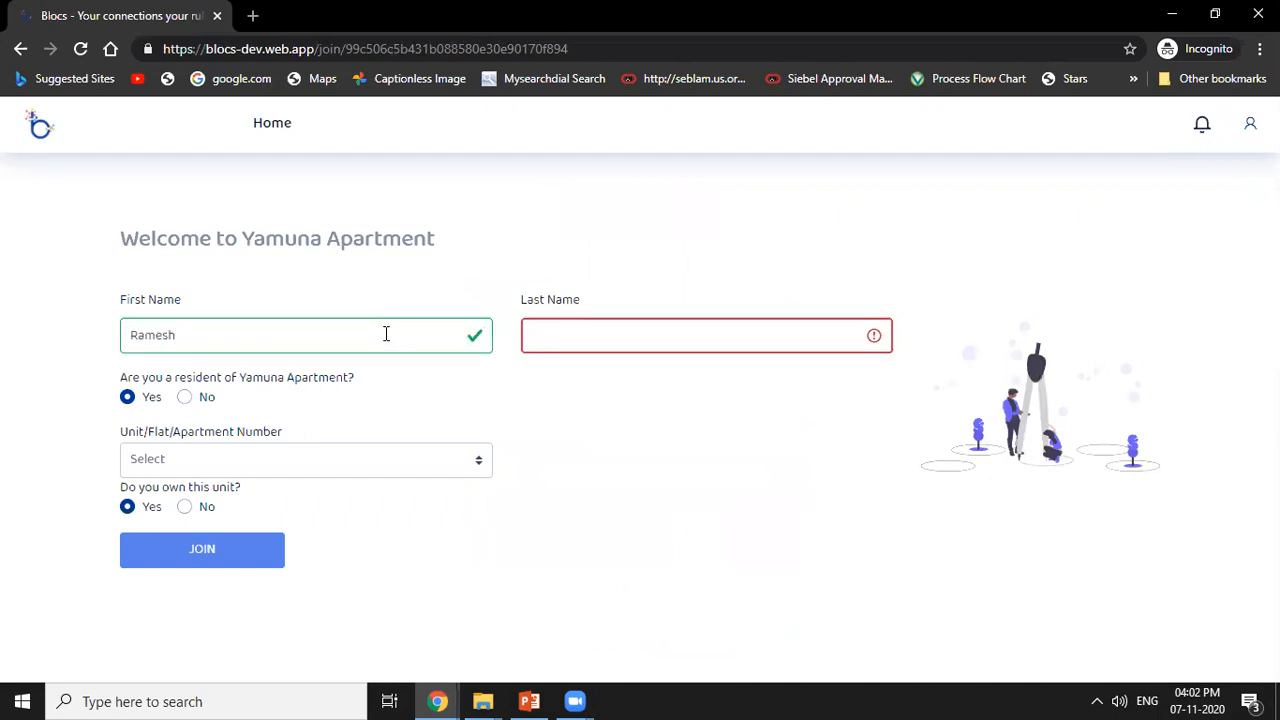
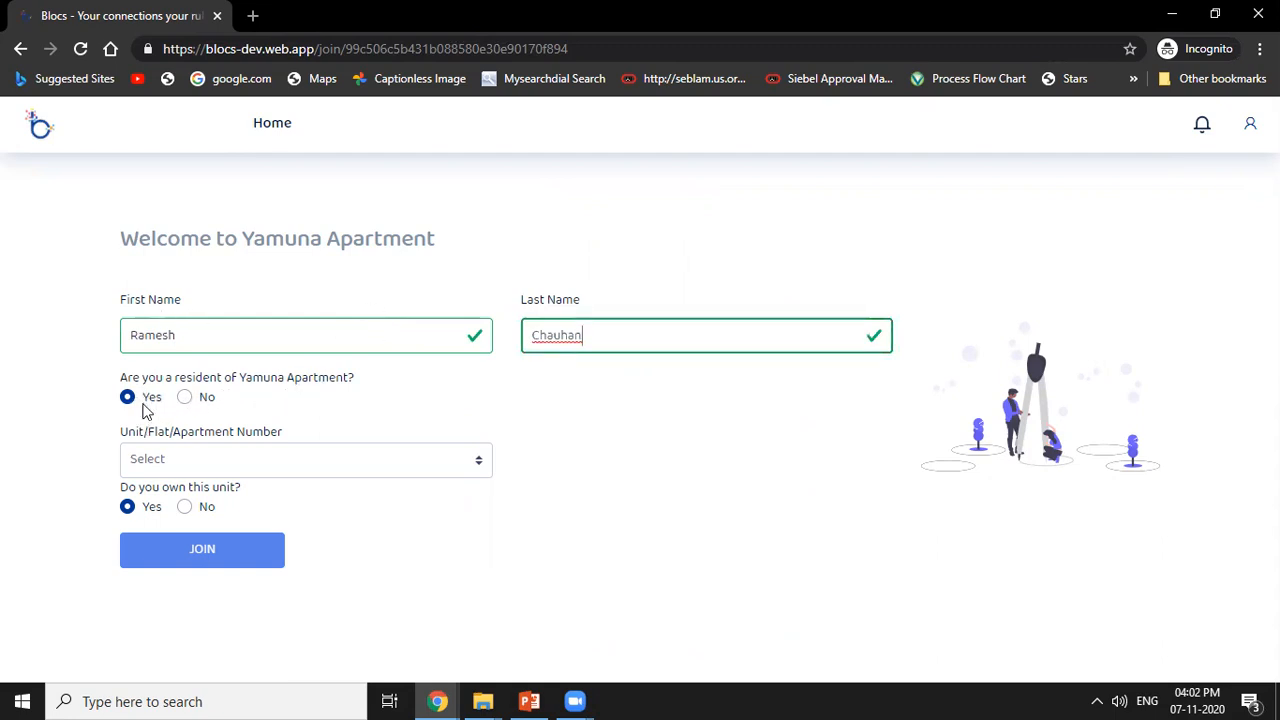
Request to join as a non-owner of unit F-102 who pays the maintenance fee personally, and go to the Yamuna Apartment page.
click(232, 460)
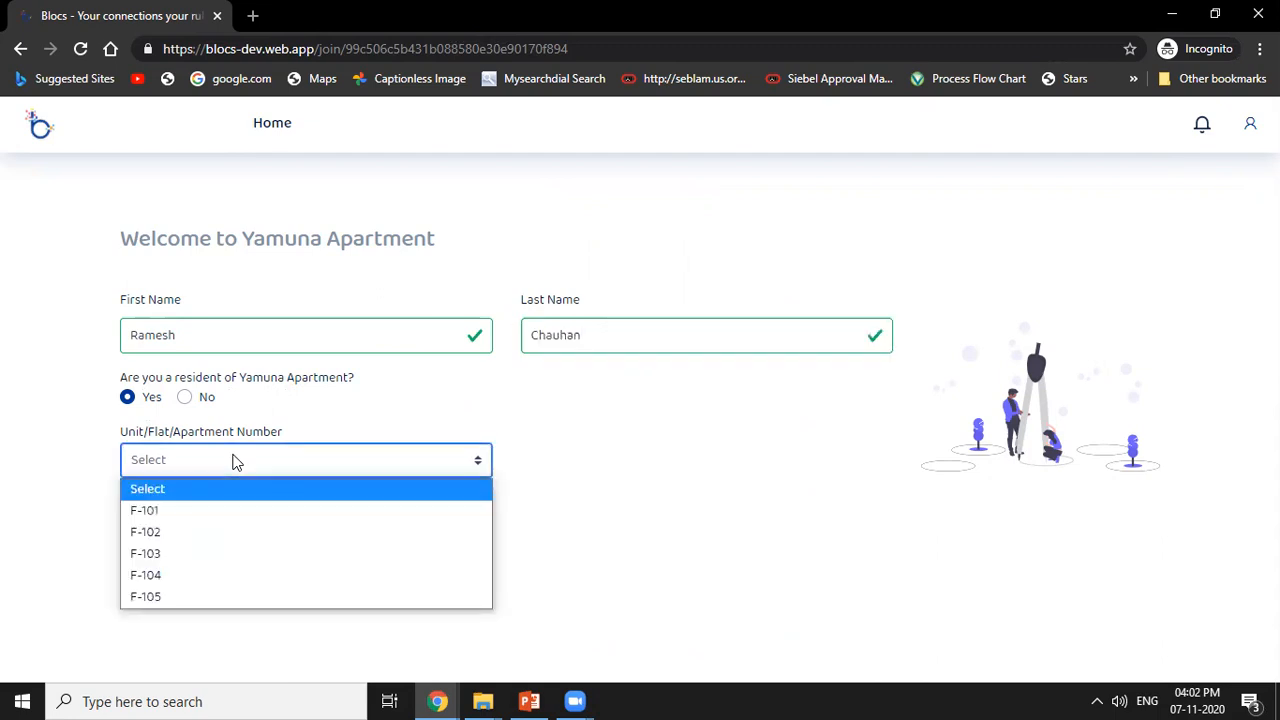
click(160, 531)
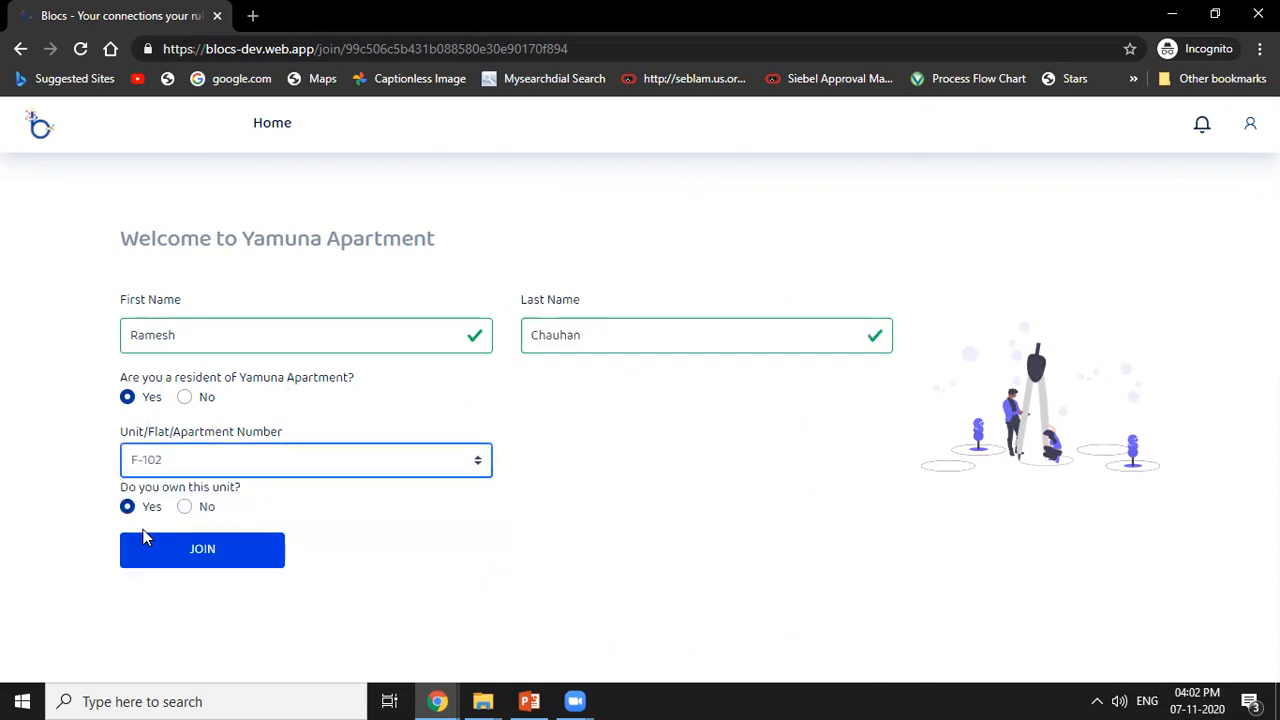
click(185, 507)
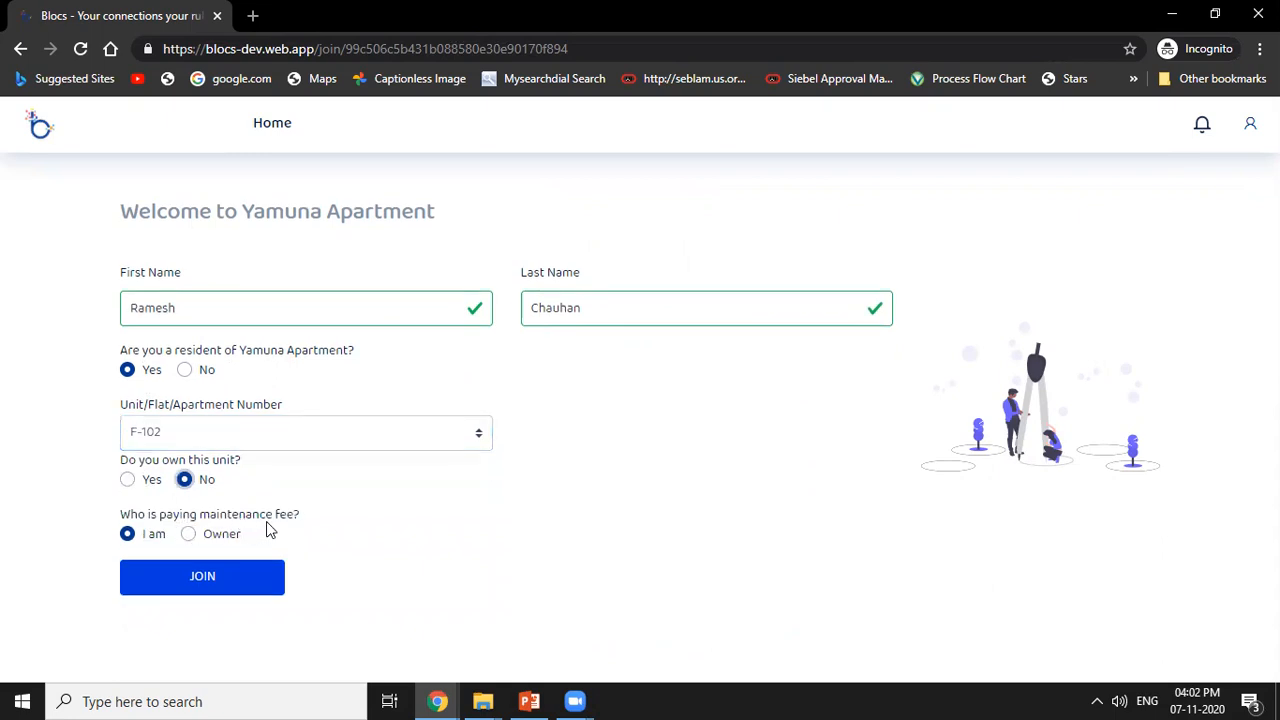
click(189, 536)
click(133, 537)
click(209, 577)
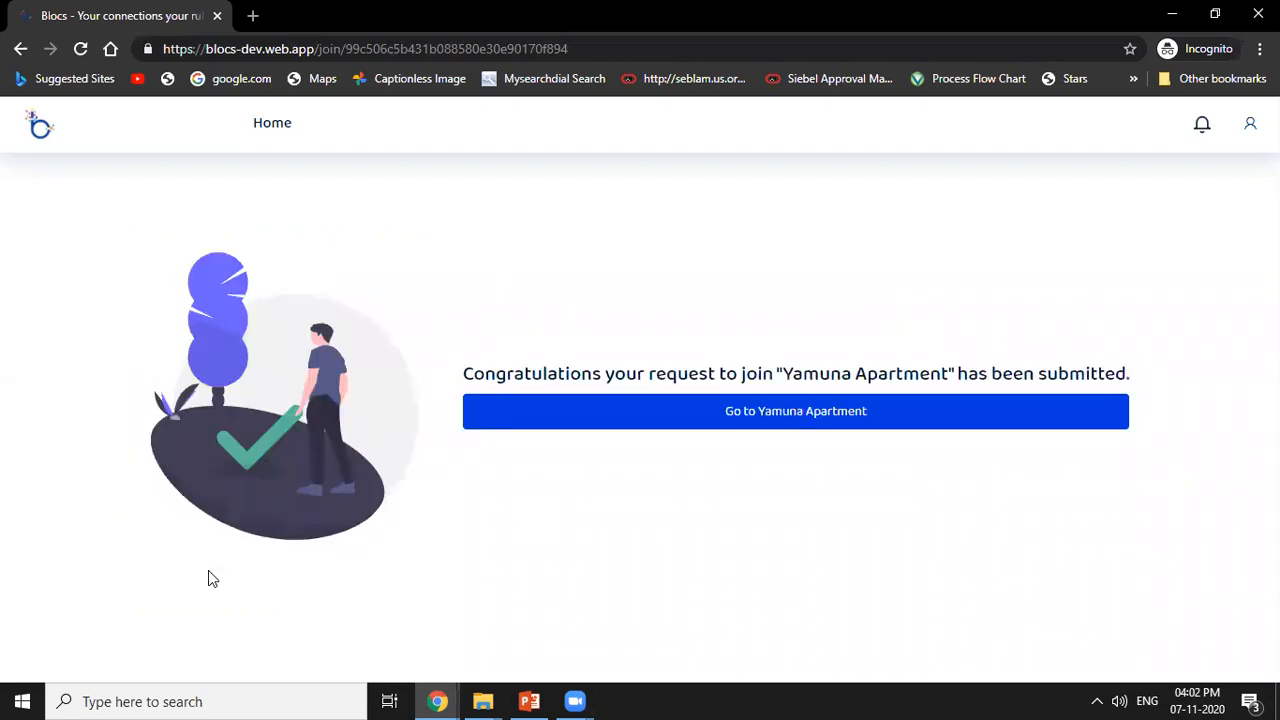
click(752, 415)
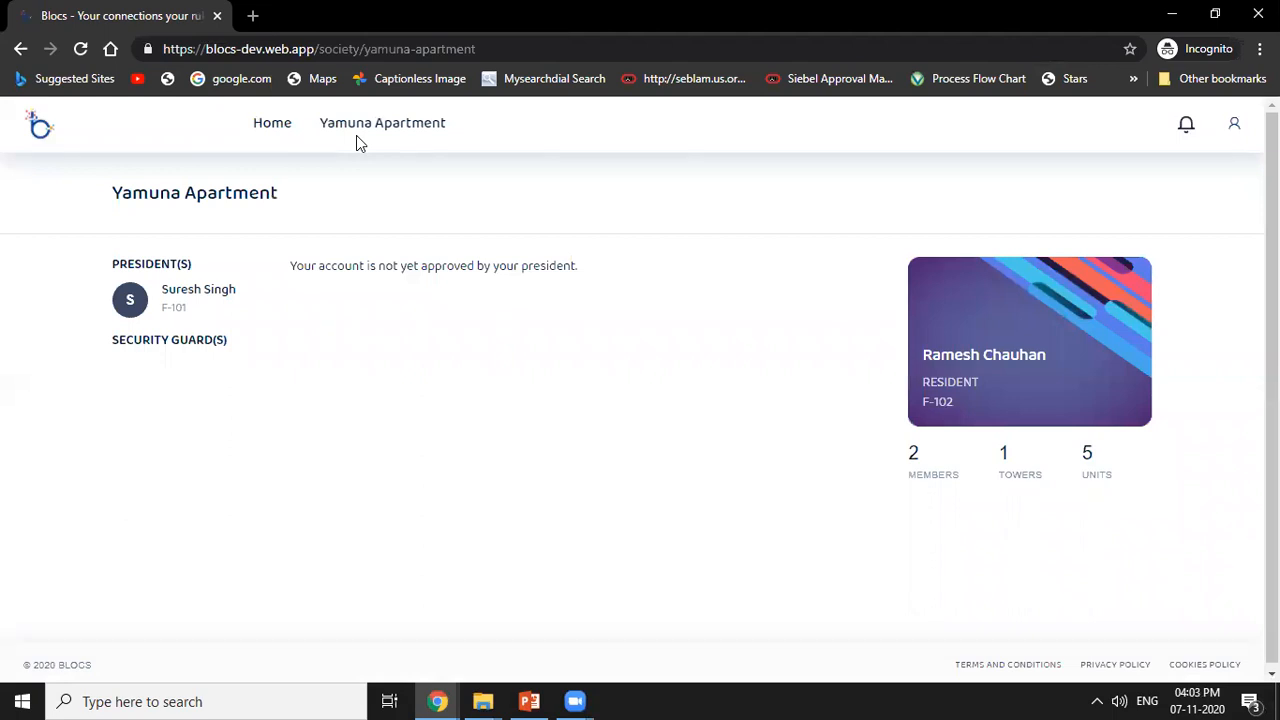
Switch to the president's browser window and approve the new resident's join request for unit F-102 in Approvals.
mouse_move(443, 700)
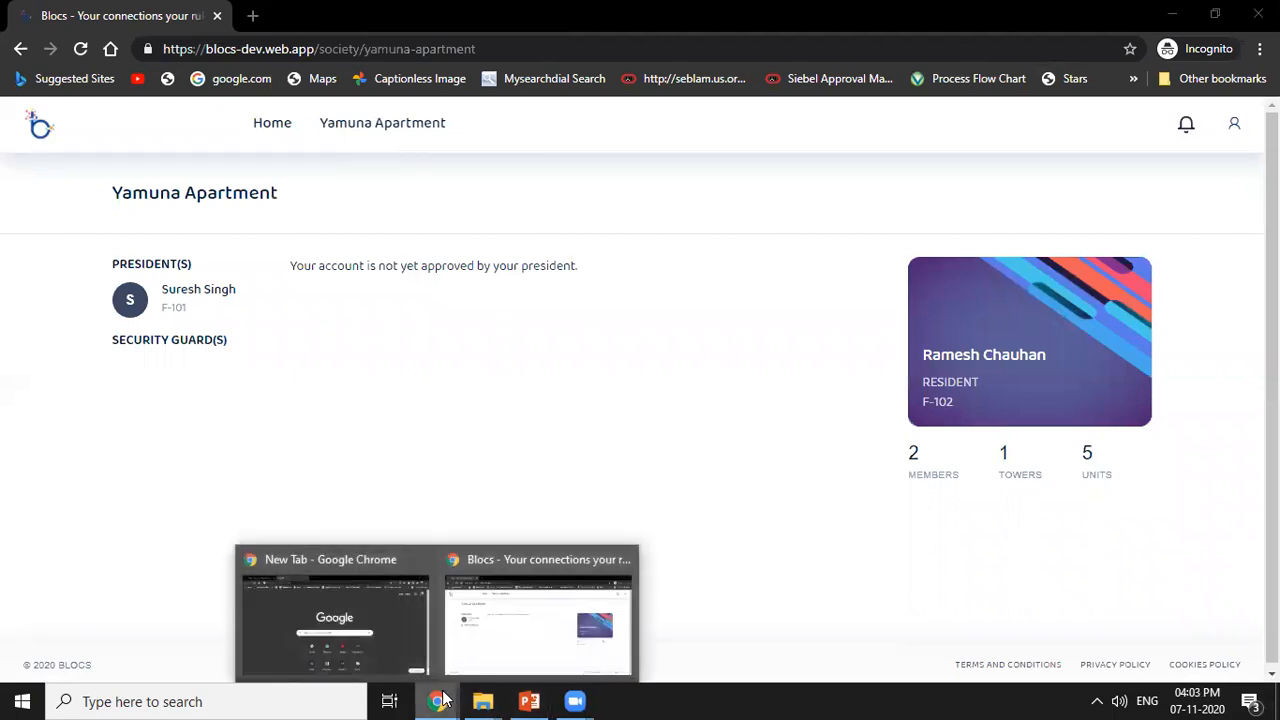
click(362, 628)
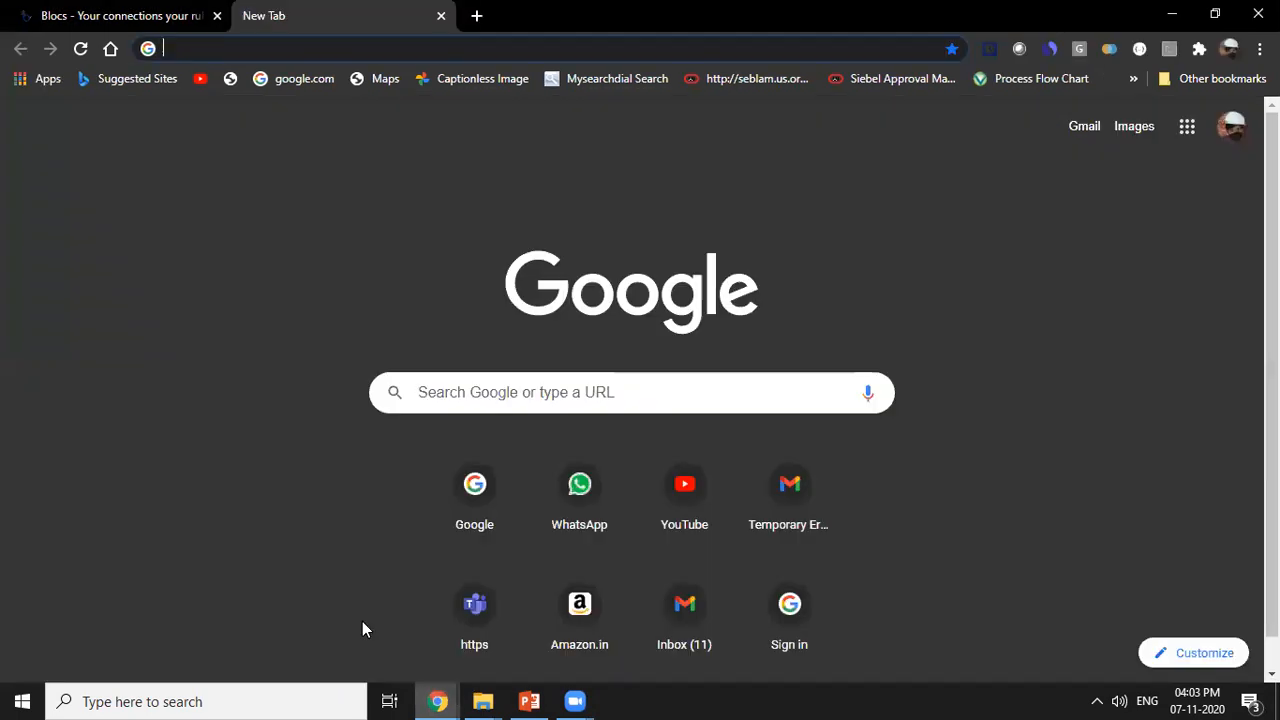
click(155, 16)
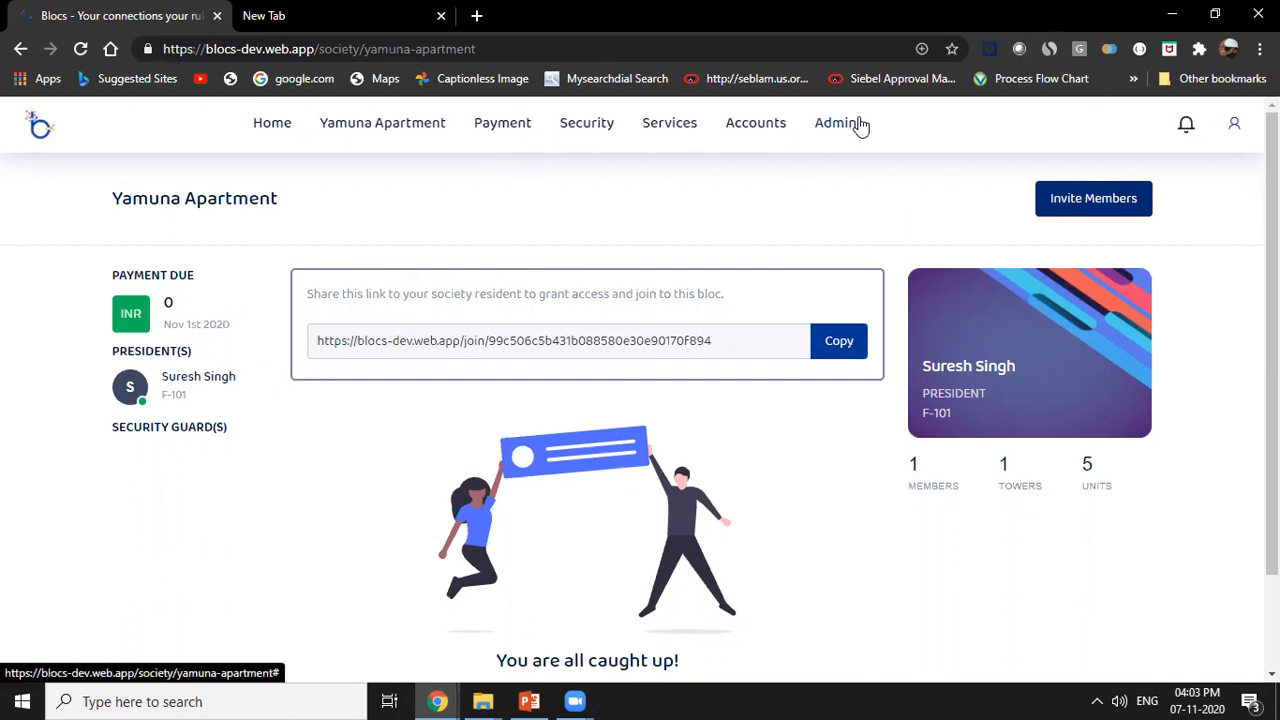
mouse_move(857, 124)
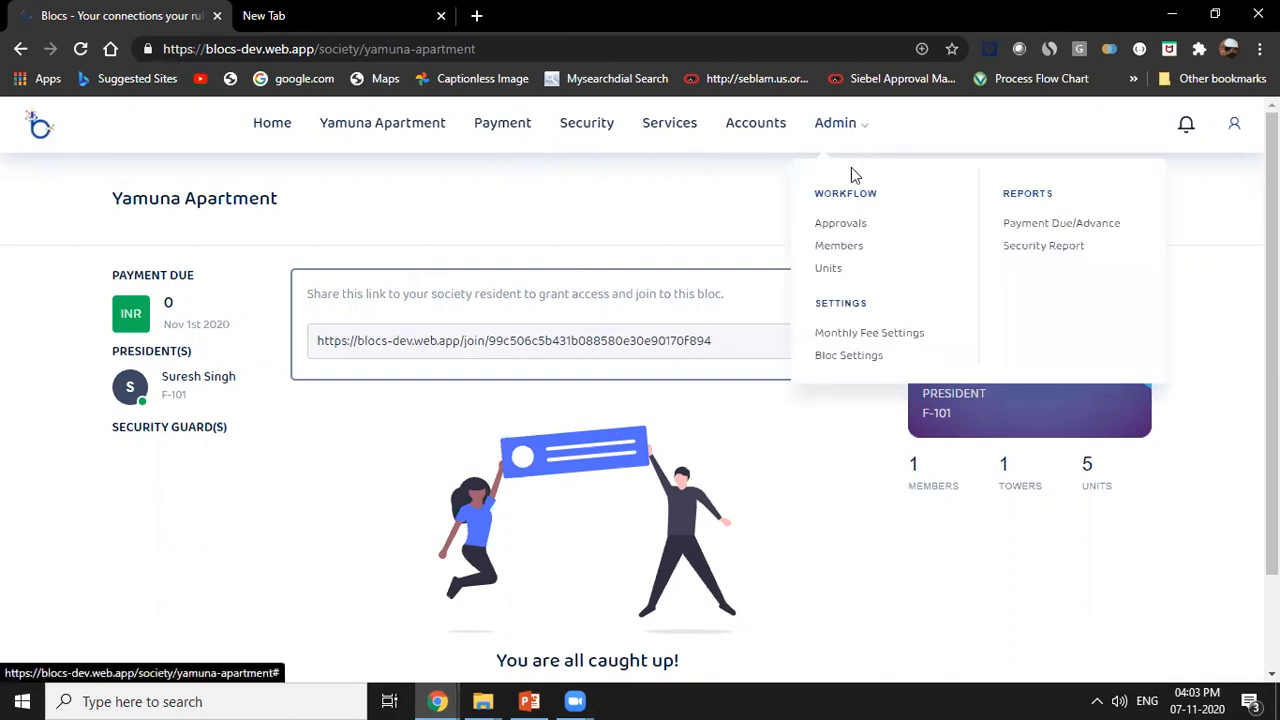
click(857, 228)
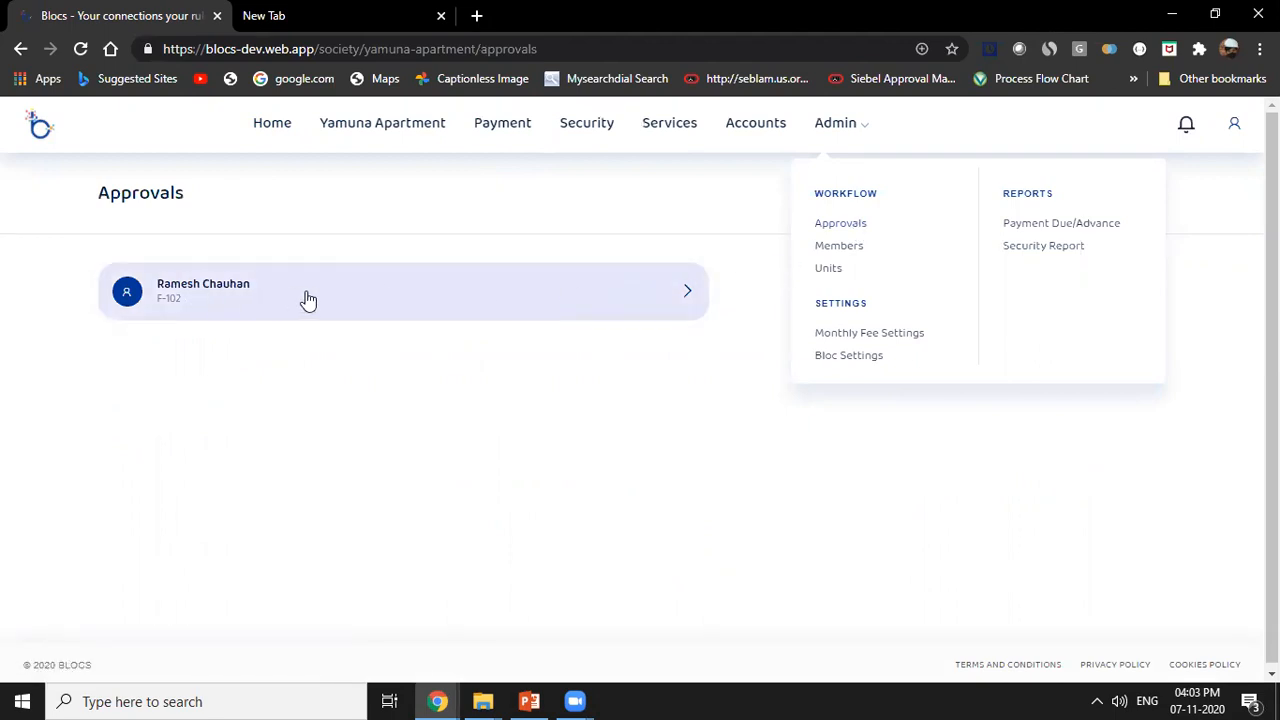
click(346, 300)
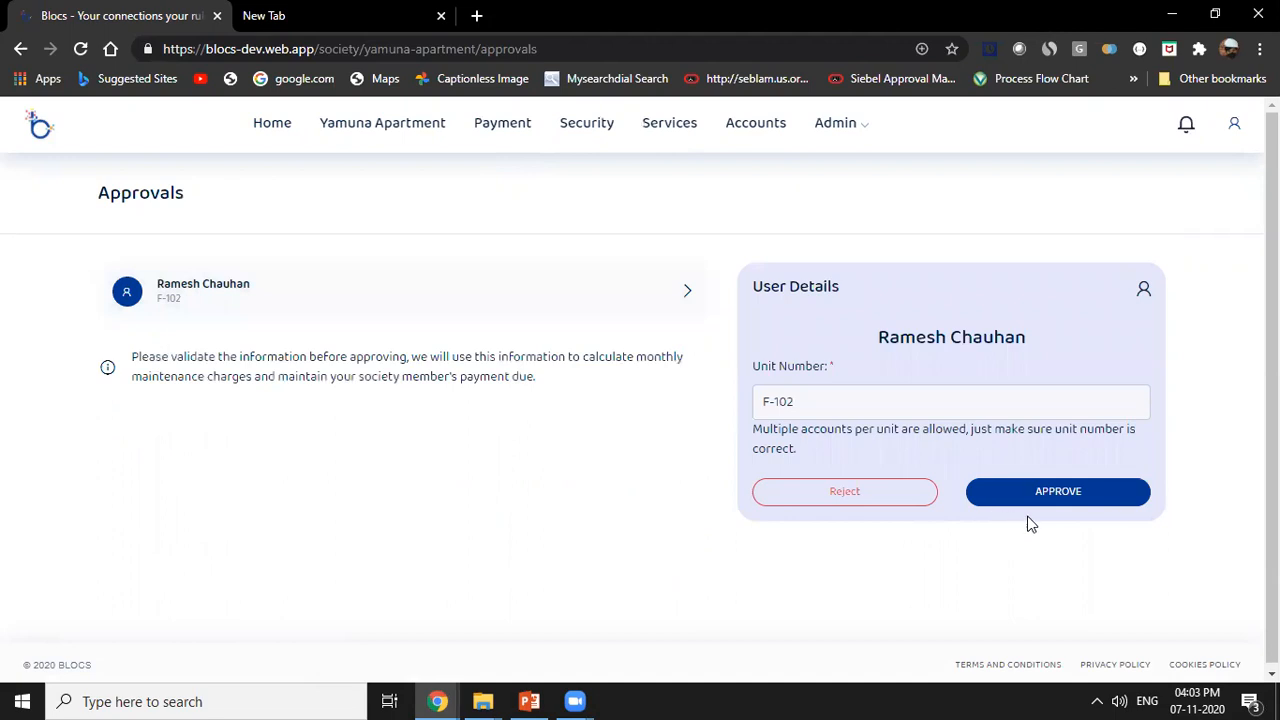
click(1046, 495)
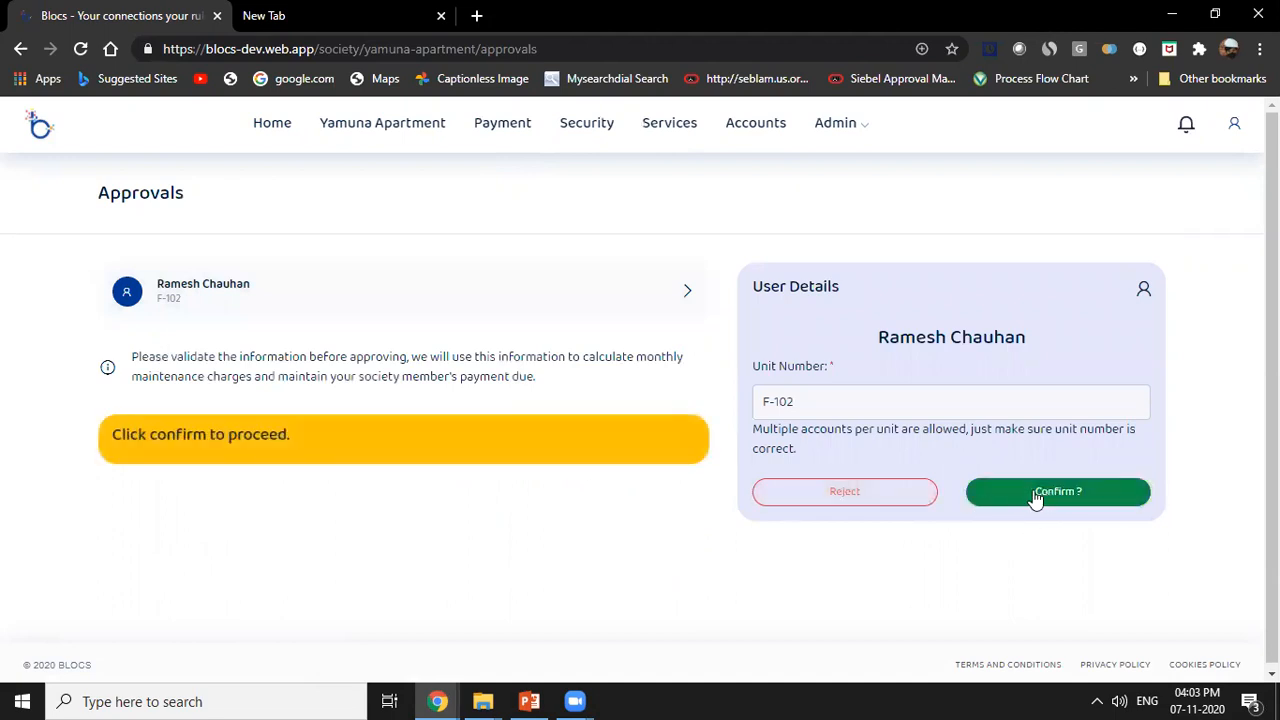
click(1036, 494)
Return to the resident's incognito window and reload the Yamuna Apartment page.
click(440, 700)
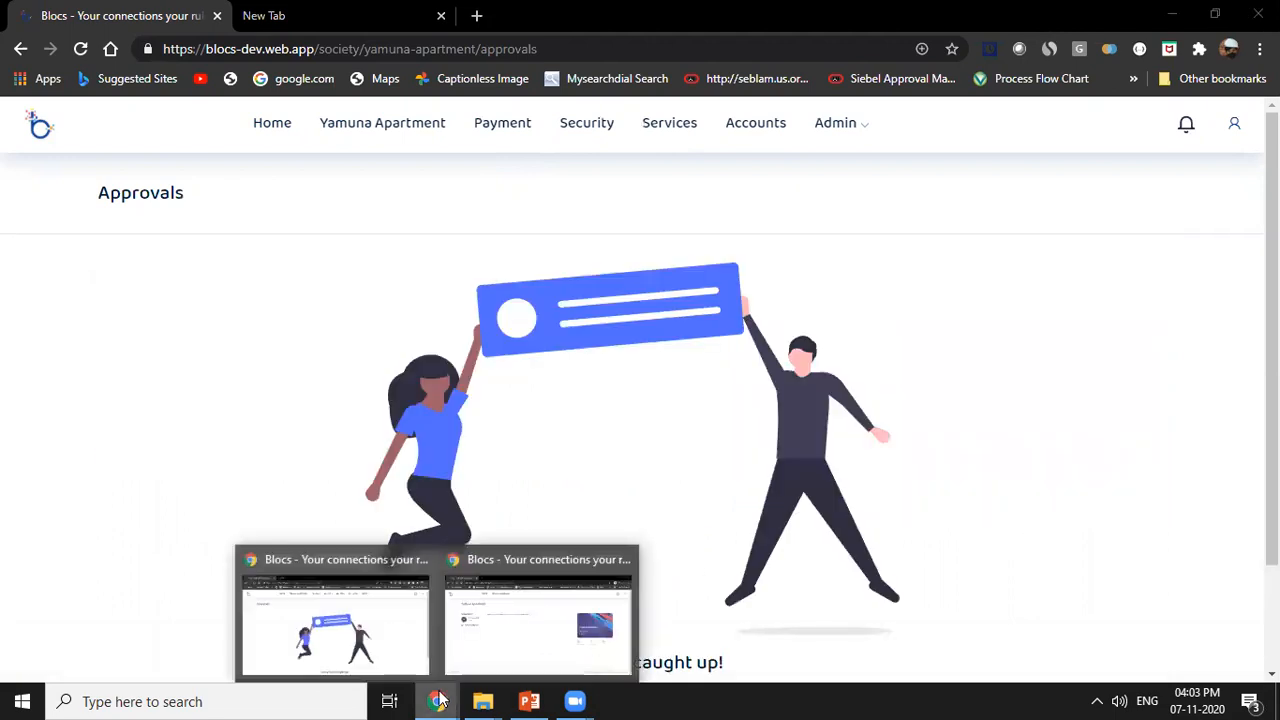
click(557, 622)
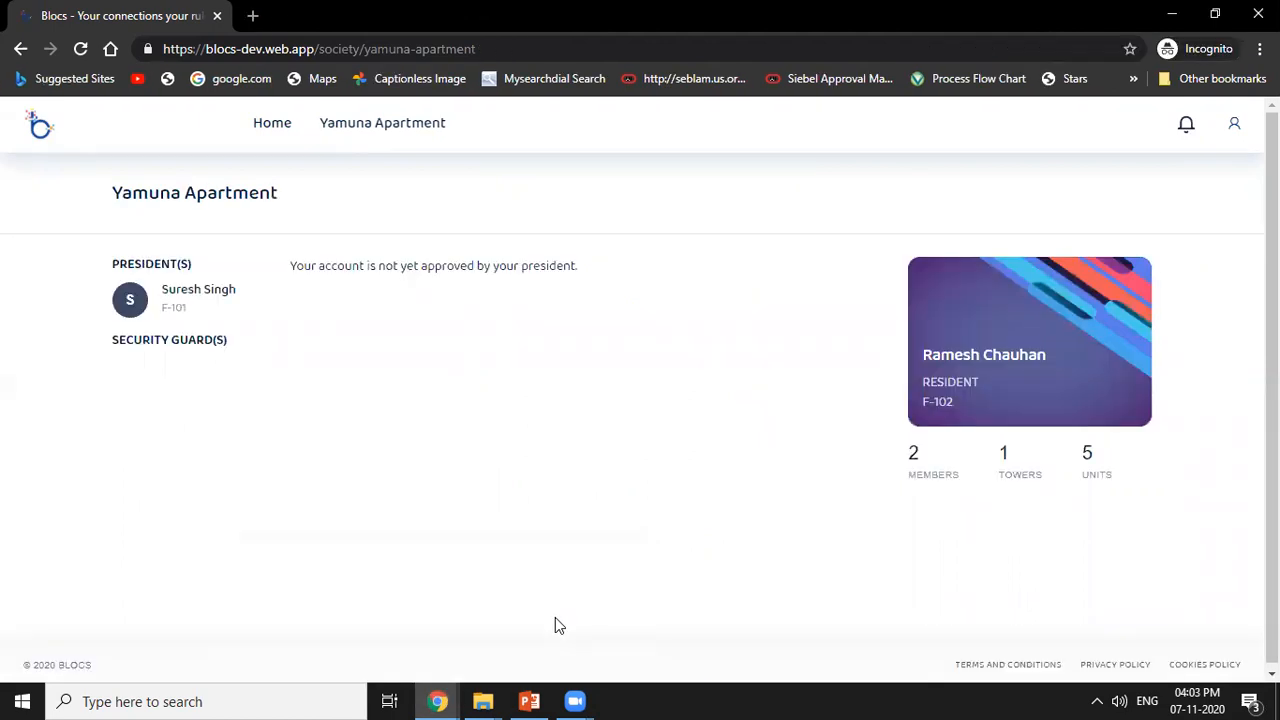
click(442, 700)
click(489, 52)
key(Return)
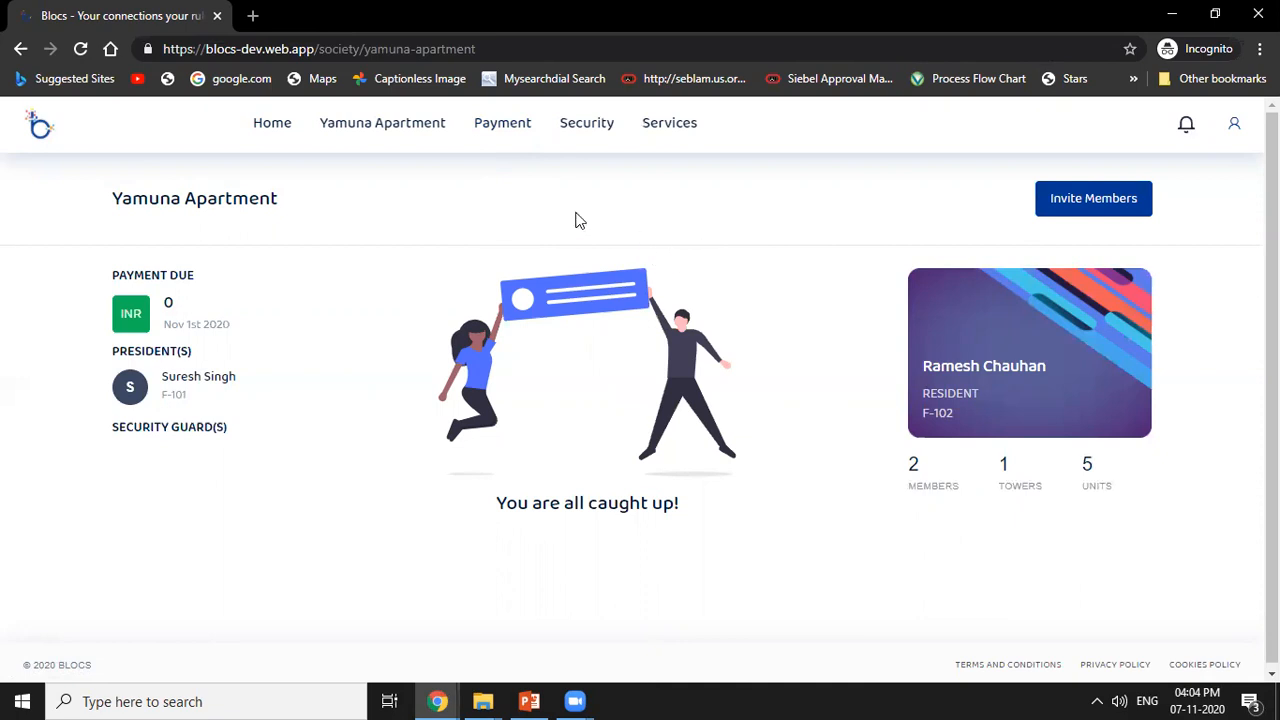
Start posting a payment as the resident and set its amount to 1000.
click(501, 138)
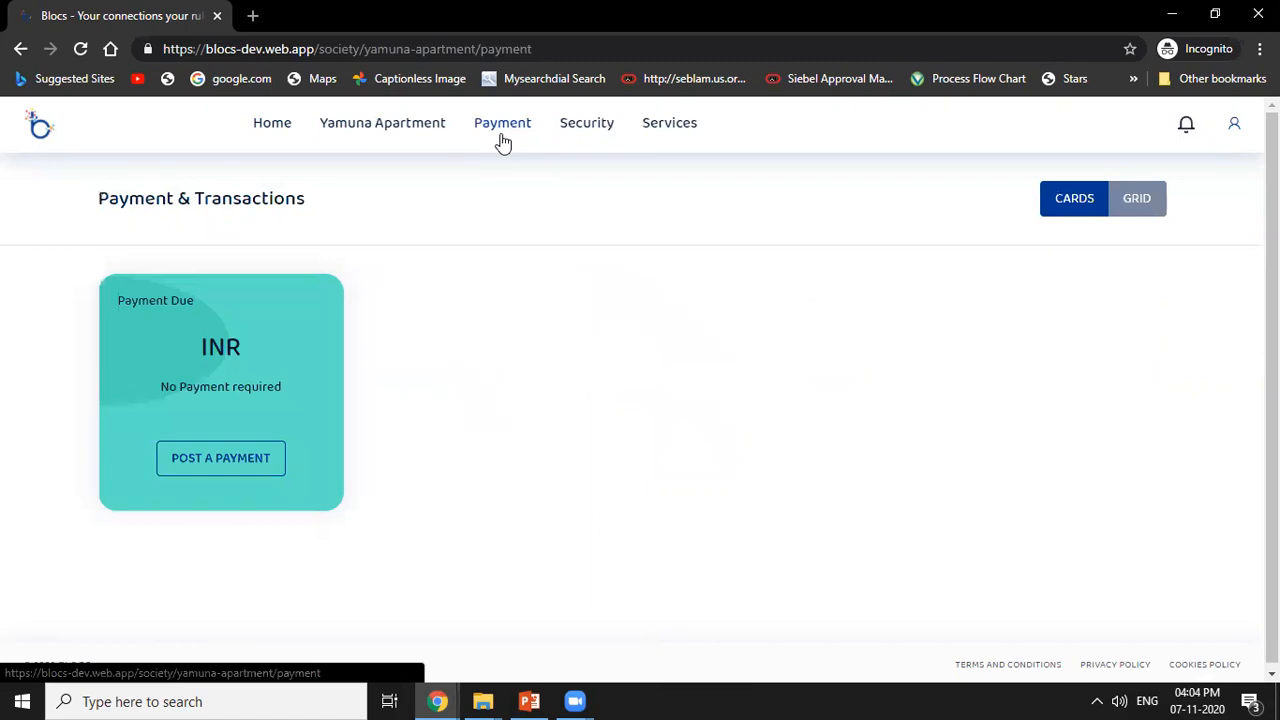
click(236, 466)
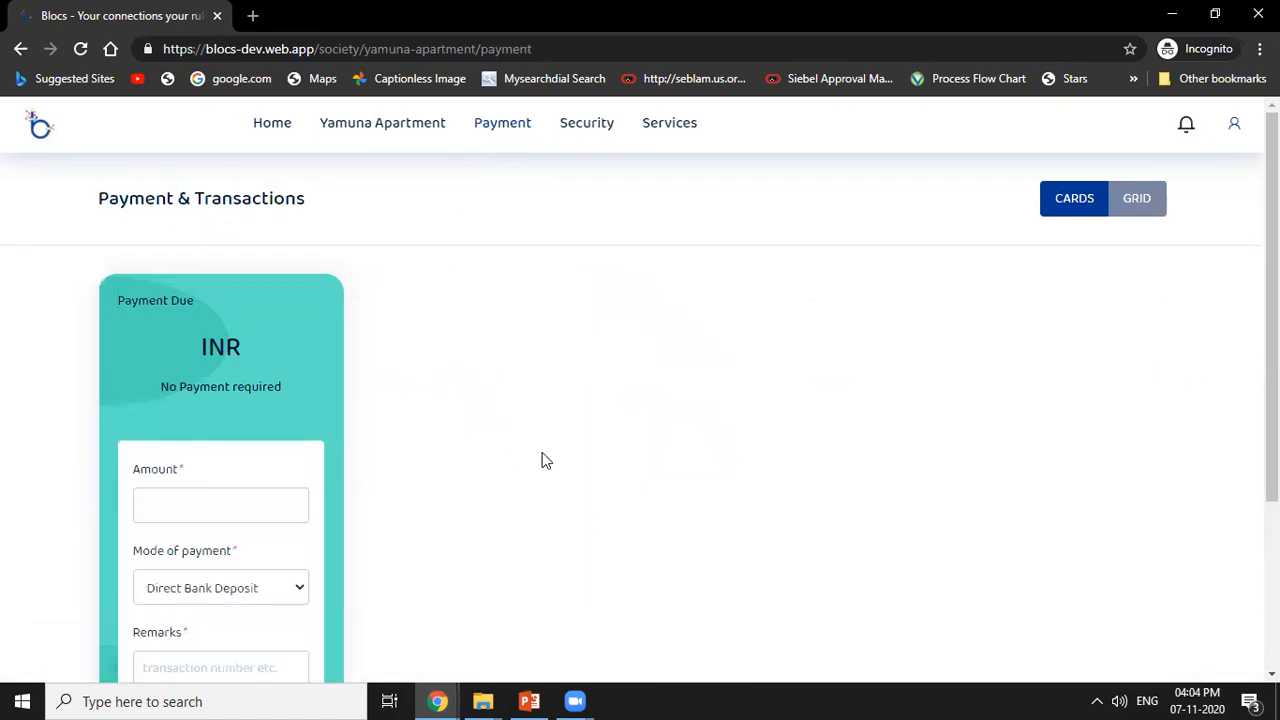
scroll(471, 526, down, 2)
click(291, 322)
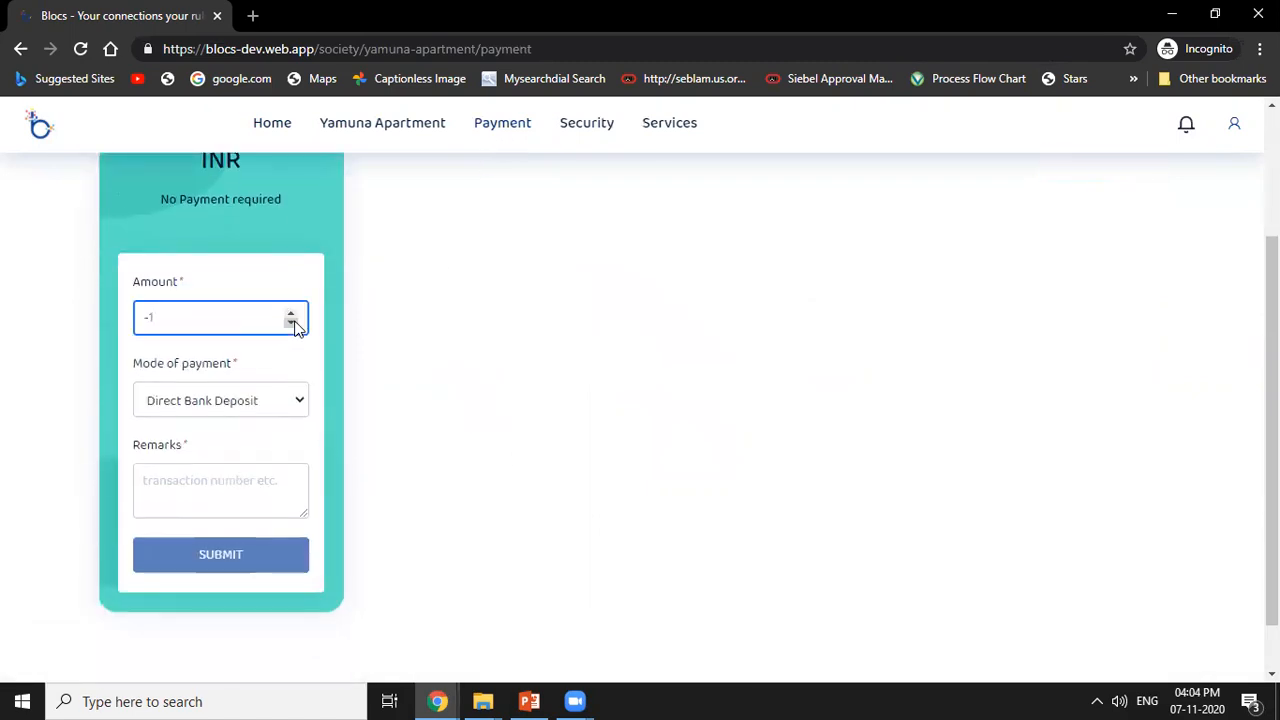
key(BackSpace)
key(BackSpace)
text(1000)
key(Tab)
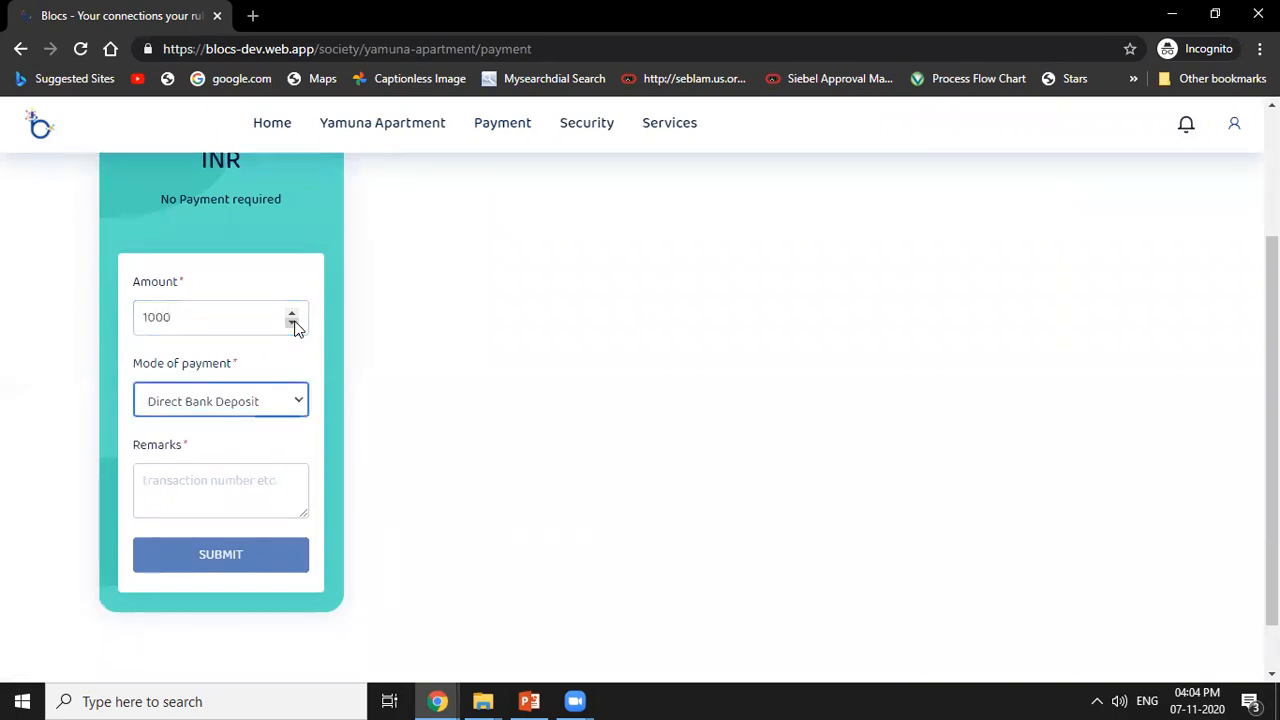
Choose Direct Bank Deposit as the payment mode, enter the remark "MMC for October", and submit the payment for approval.
click(266, 405)
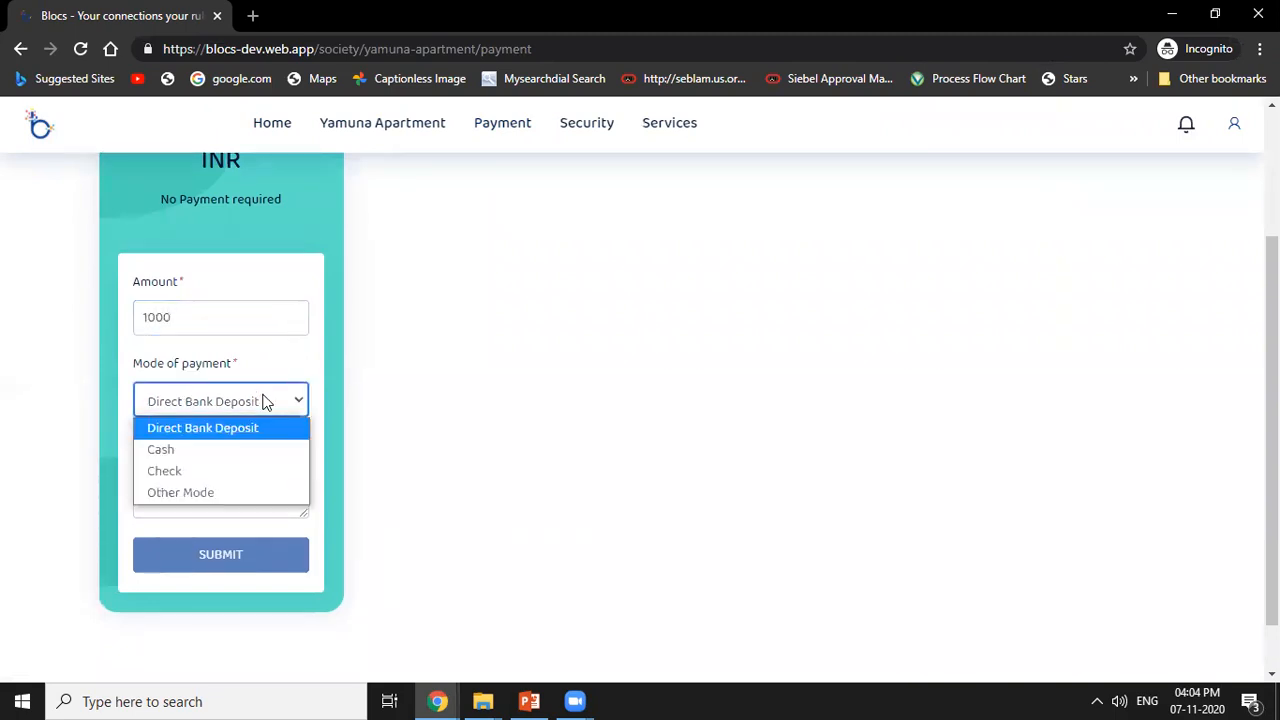
click(205, 430)
click(206, 500)
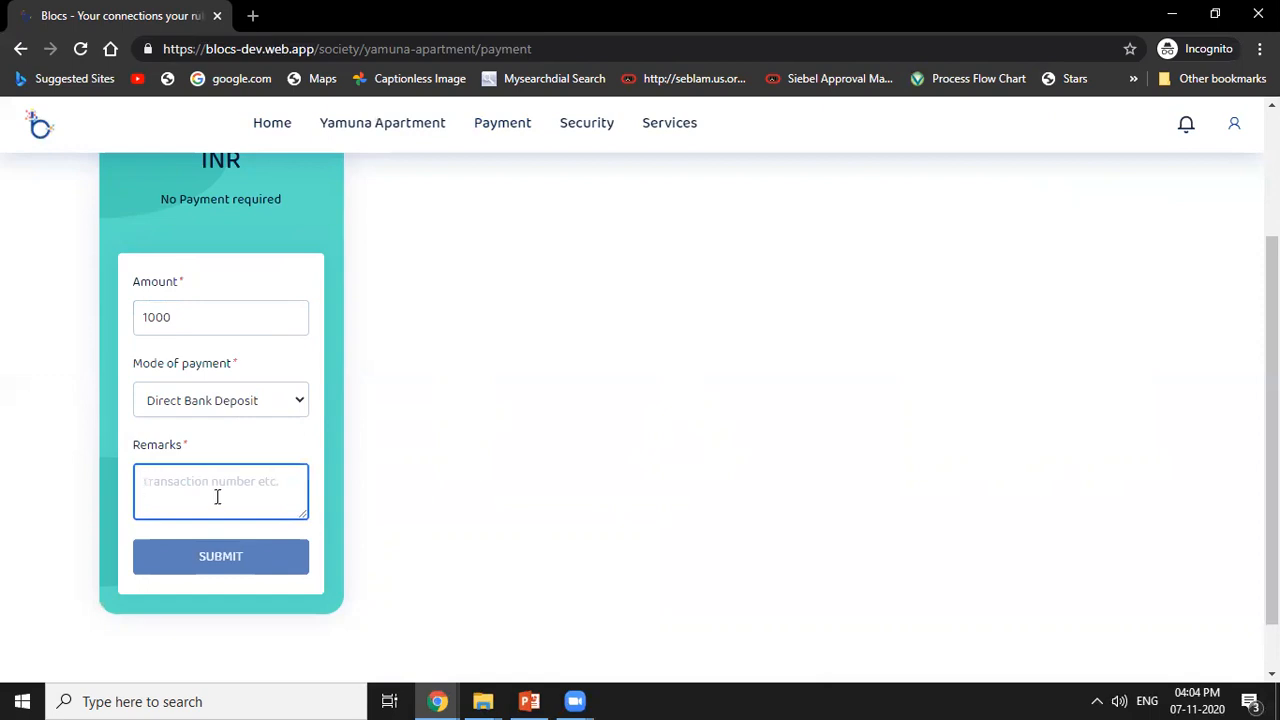
text(MMC For October)
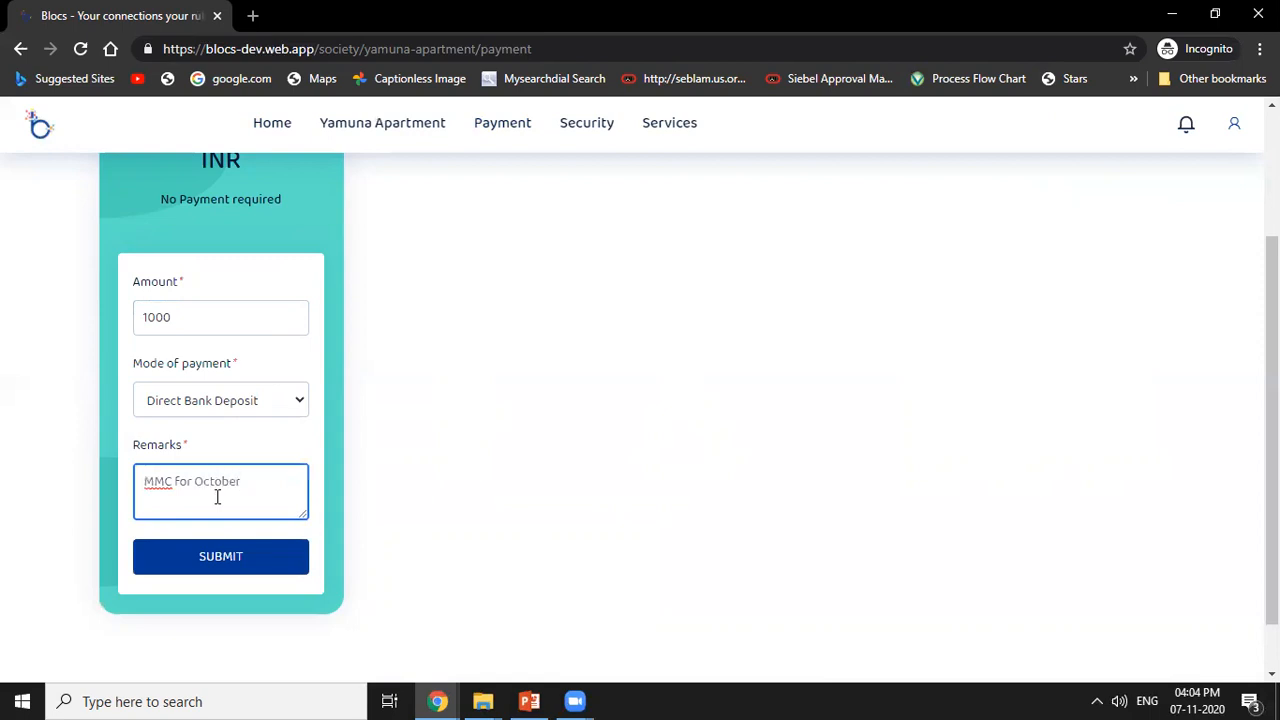
click(229, 560)
click(786, 283)
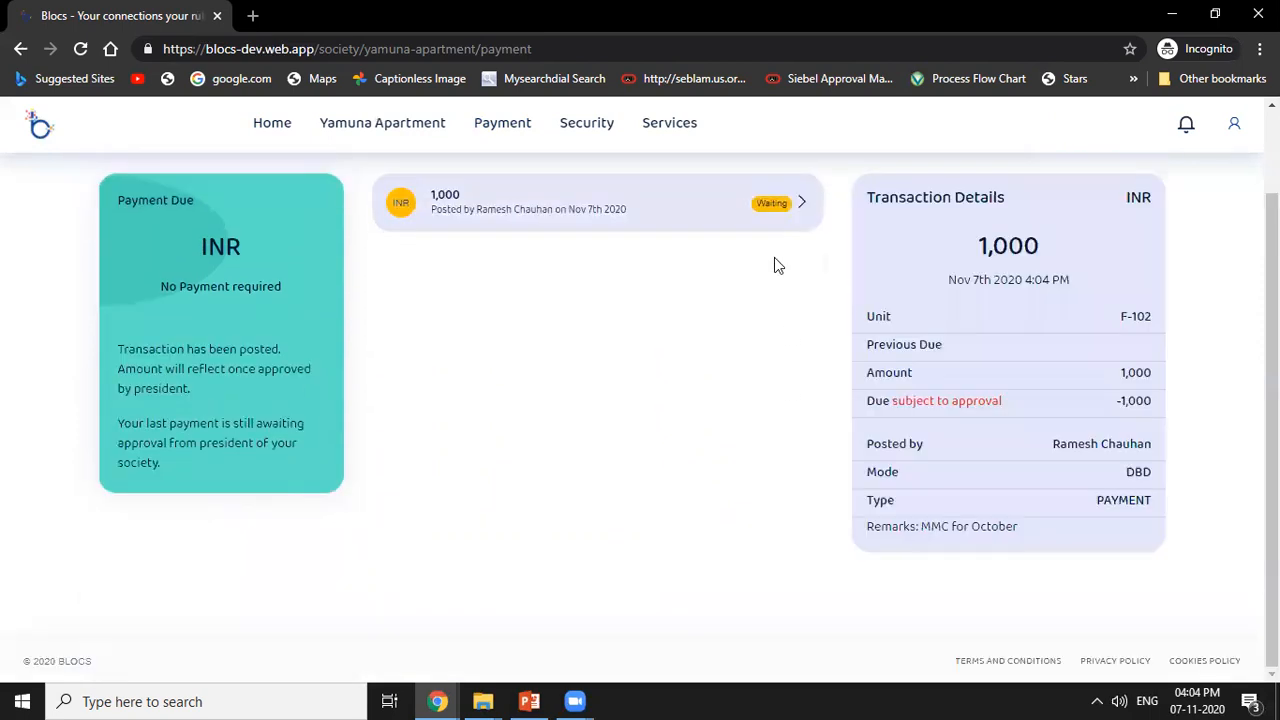
scroll(757, 305, up, 1)
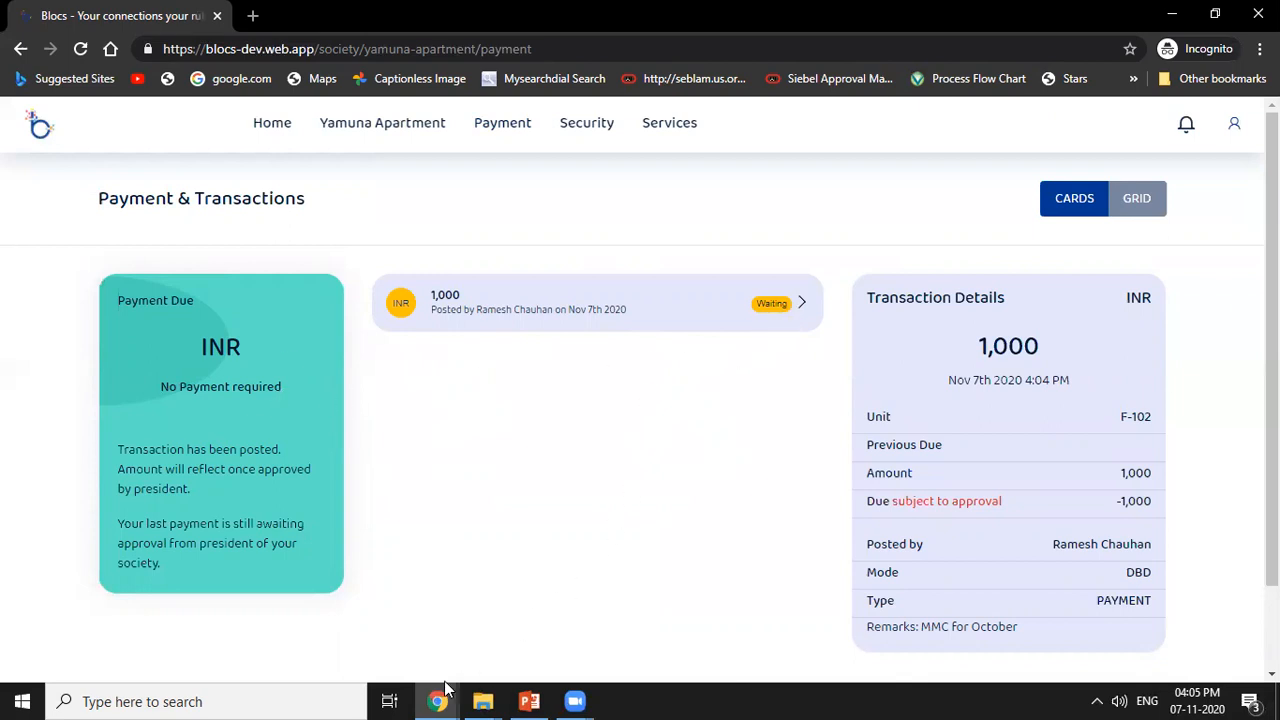
Switch to the president's browser window, reload Approvals, and approve the 1,000 INR payment posted for unit F-102.
mouse_move(445, 695)
click(330, 618)
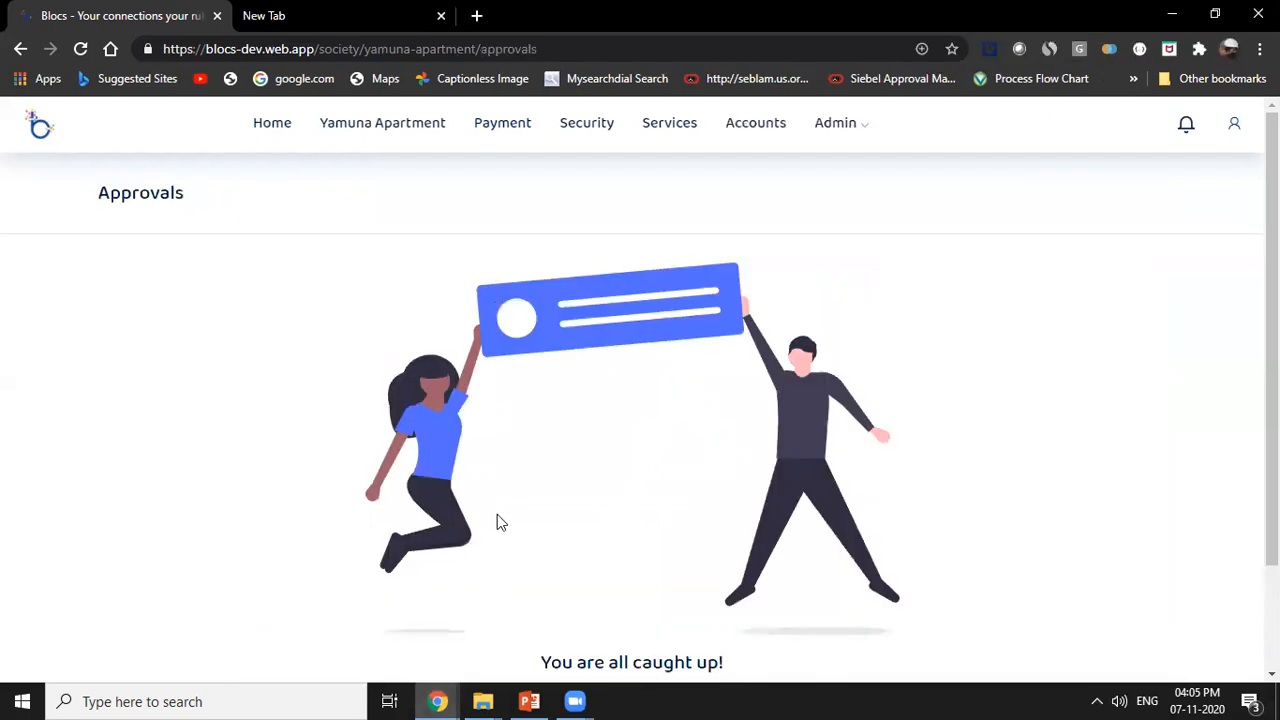
click(598, 48)
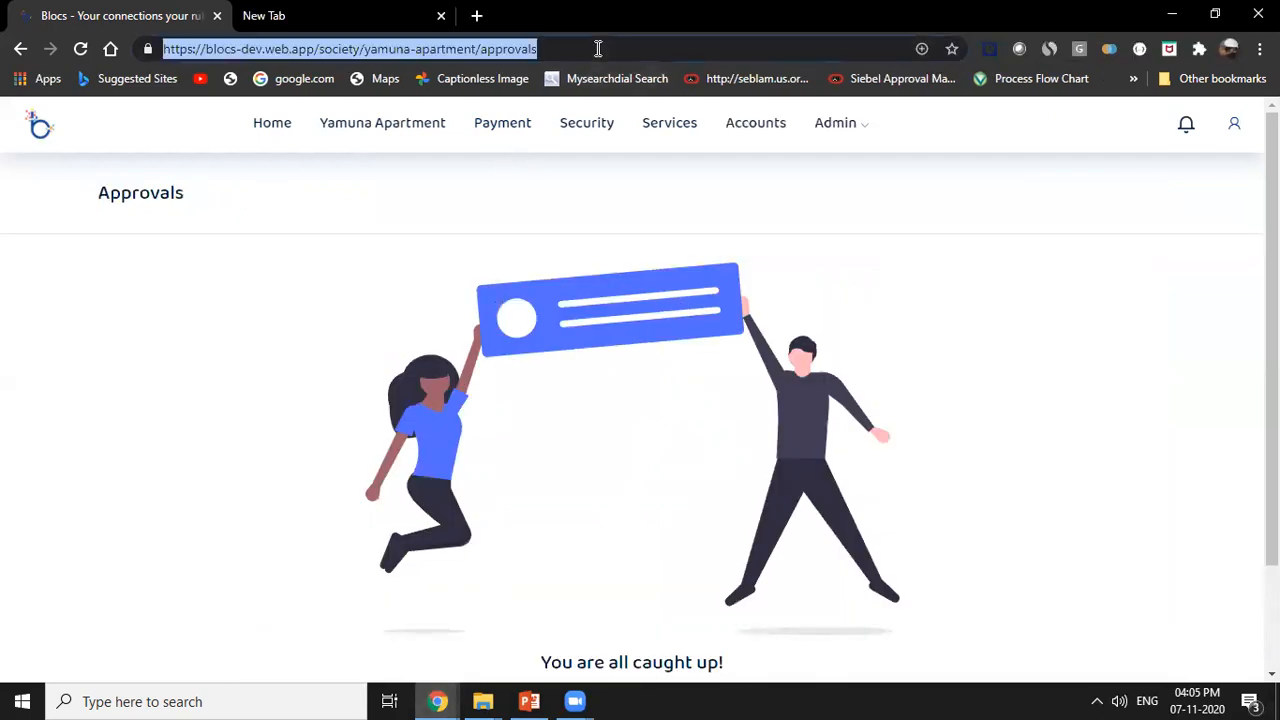
key(Return)
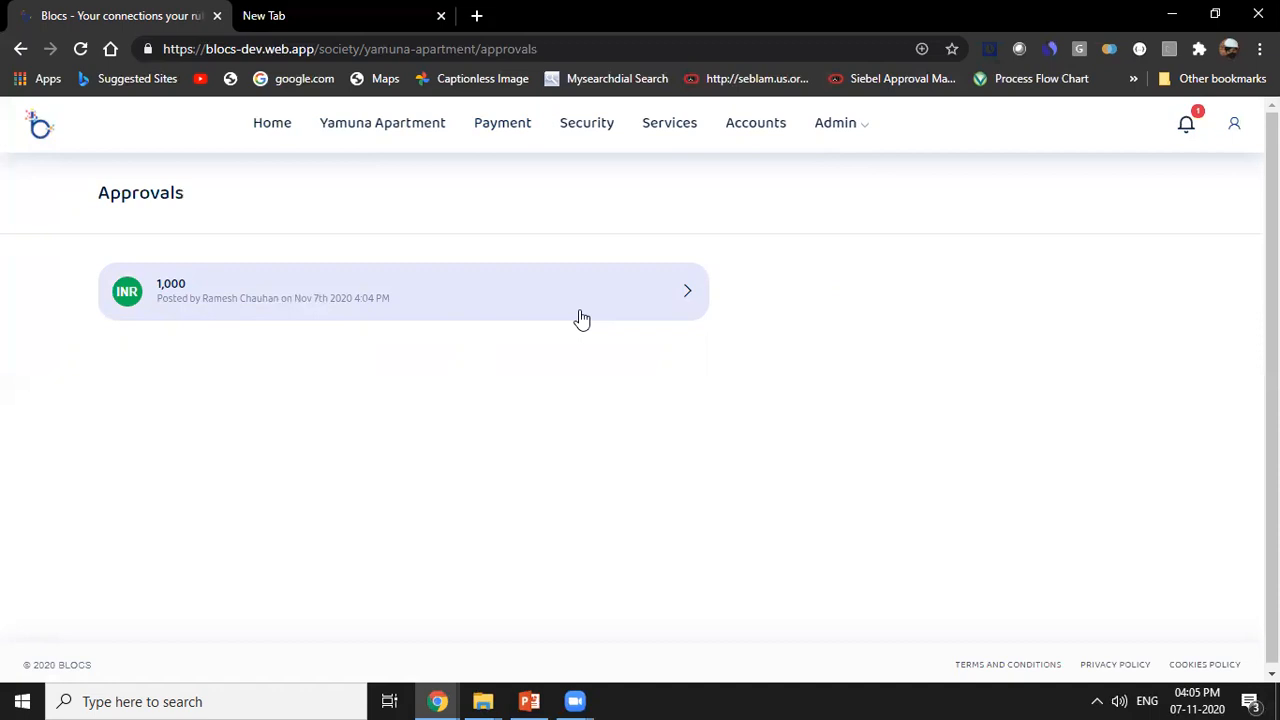
click(654, 303)
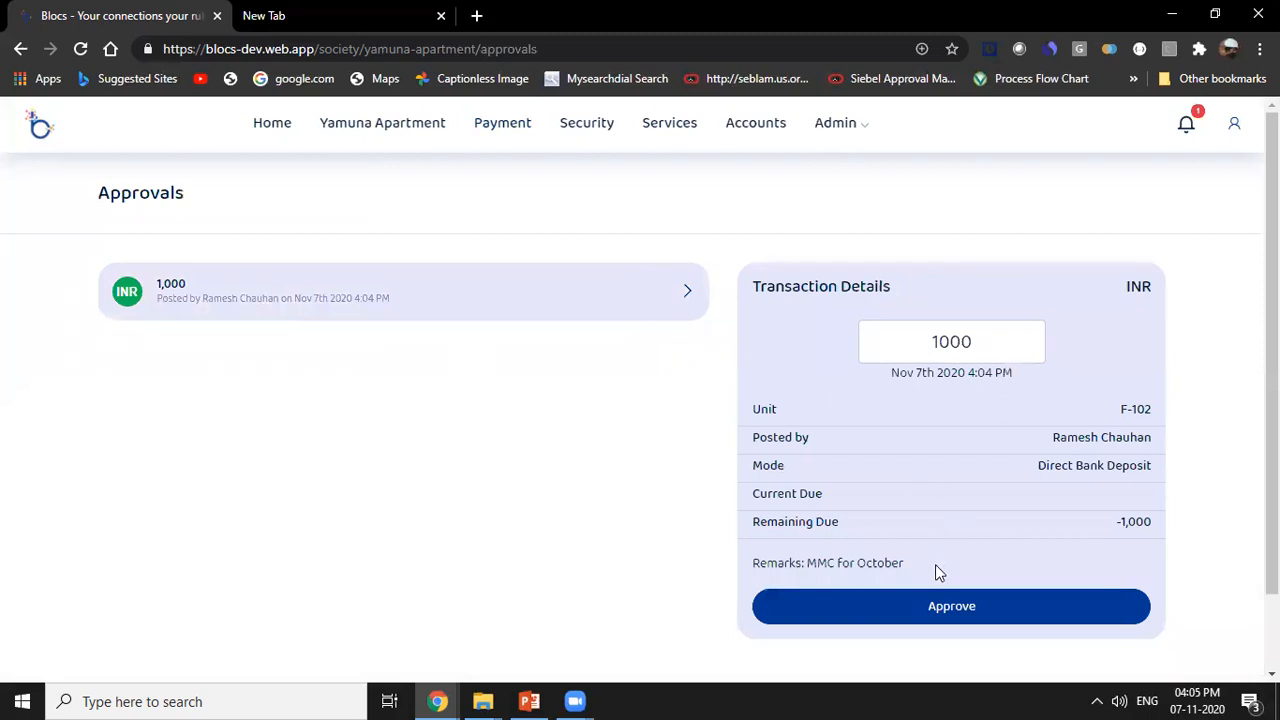
click(950, 608)
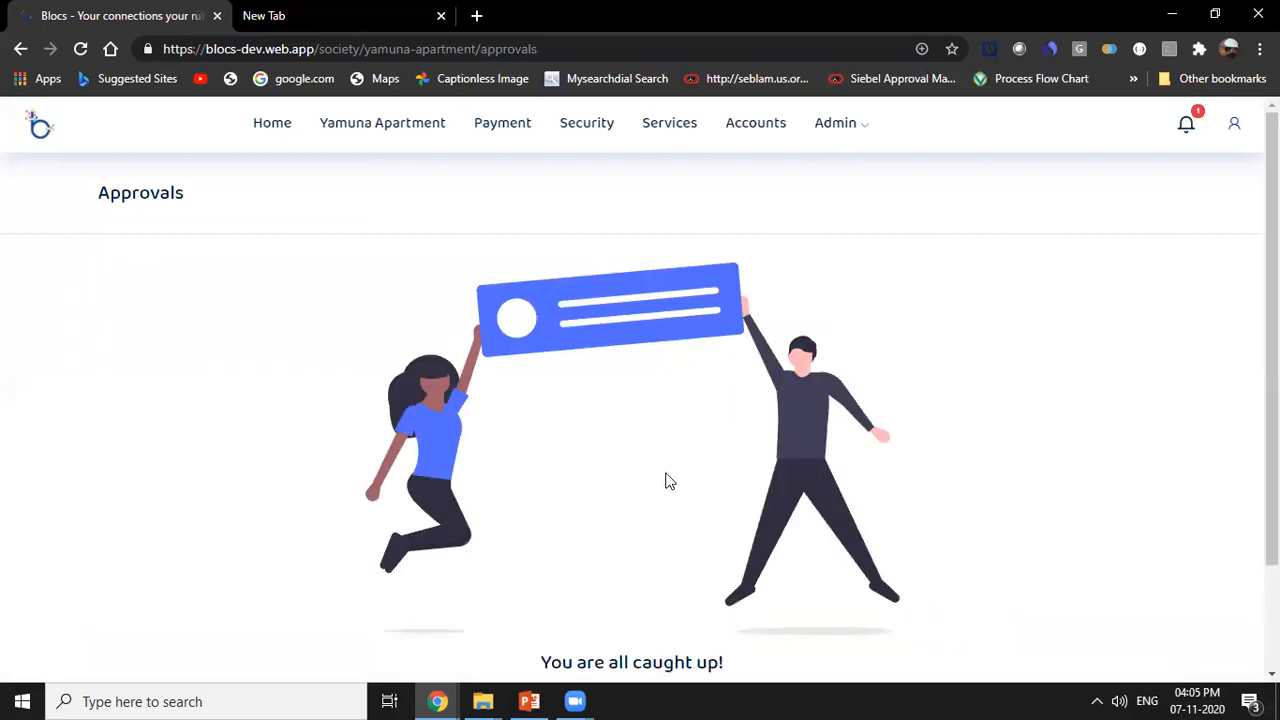
Review unit F-102's payment in the society accounts, and find the resident in Members to check their transaction history.
click(766, 128)
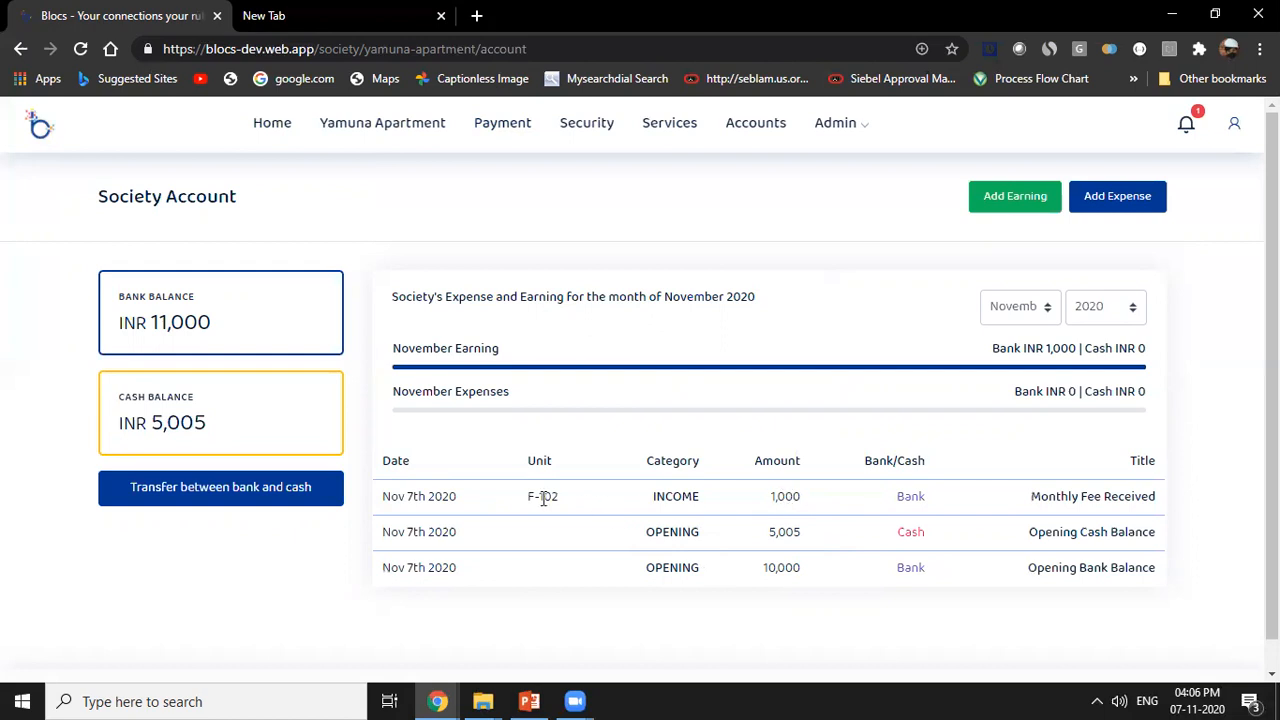
drag(521, 499, 573, 499)
click(857, 128)
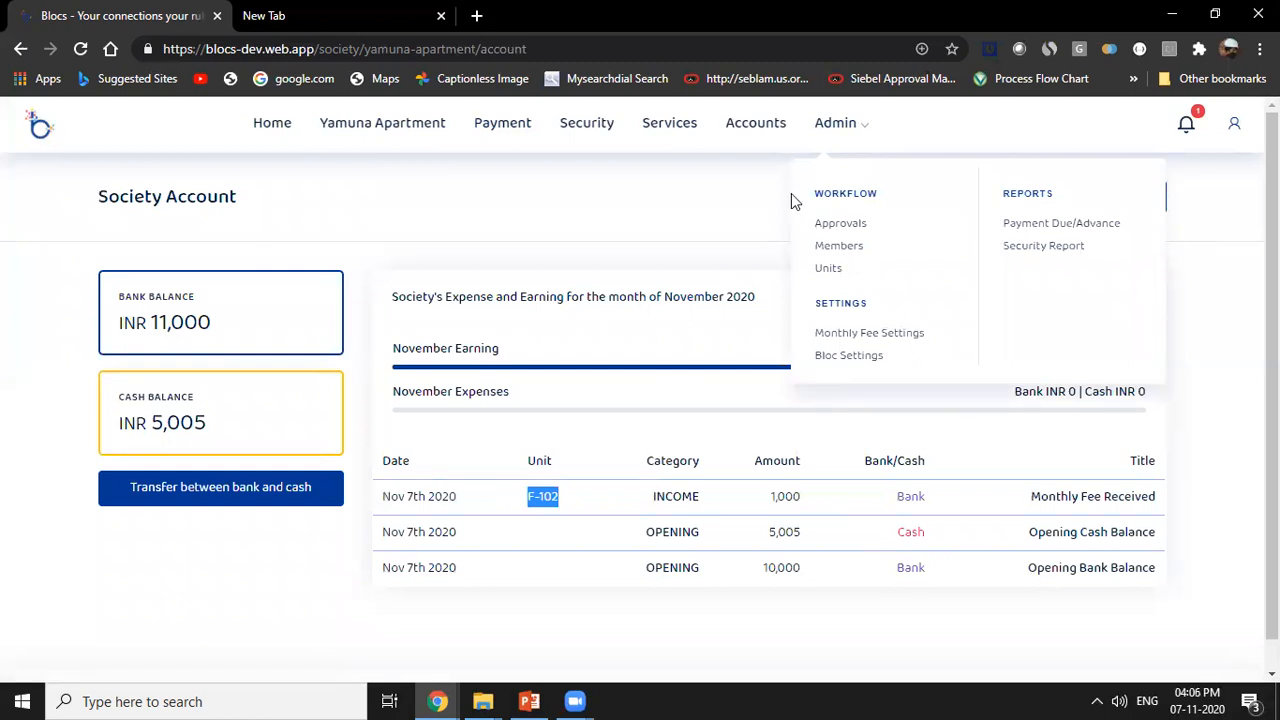
click(858, 254)
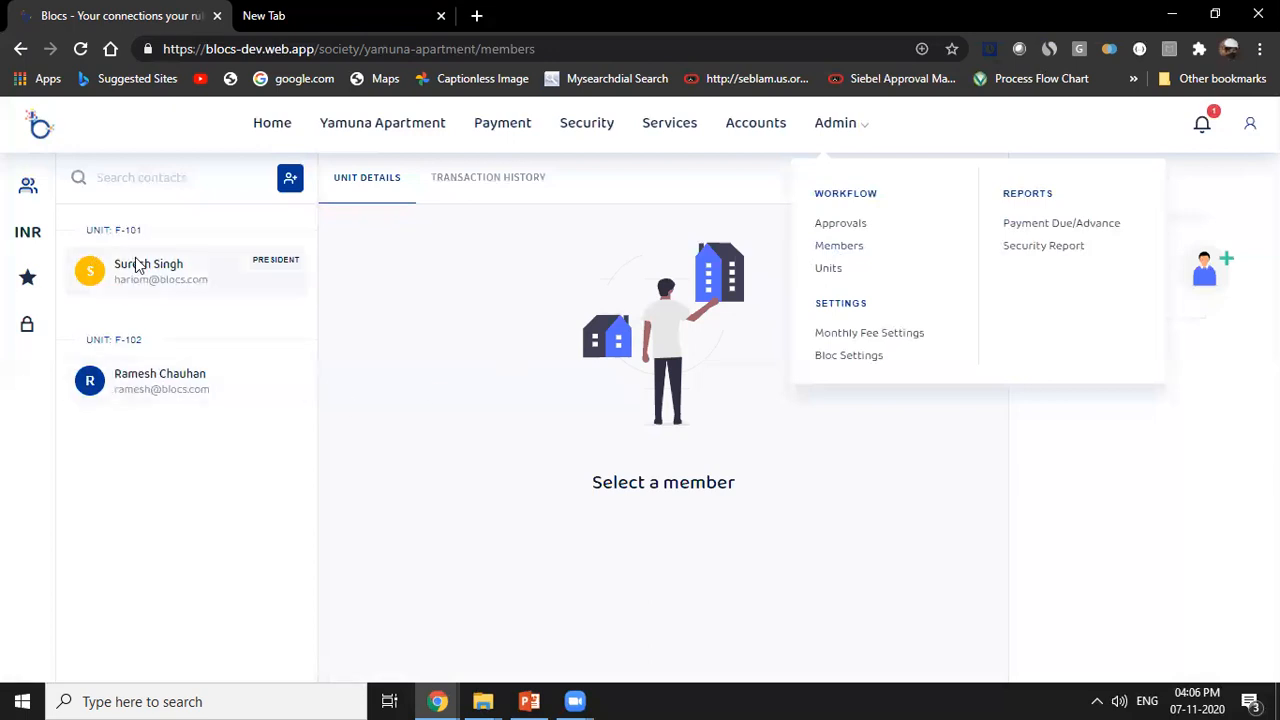
click(163, 179)
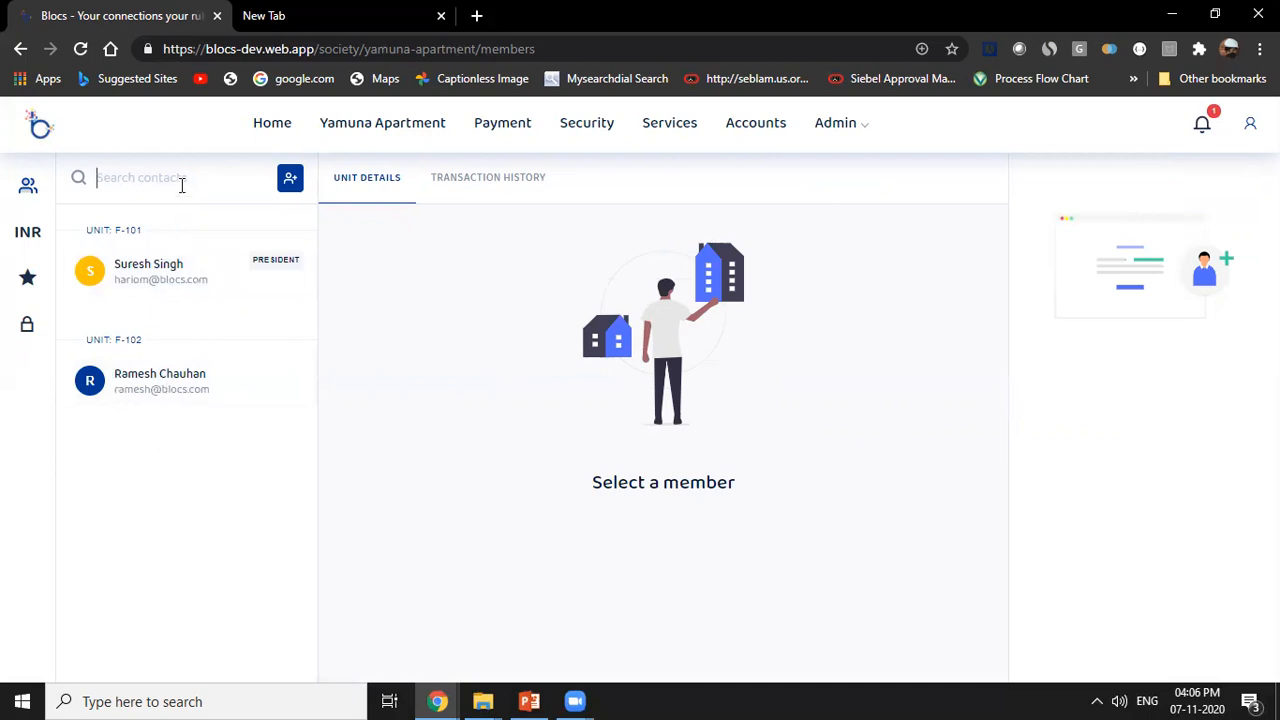
text(Ramesh)
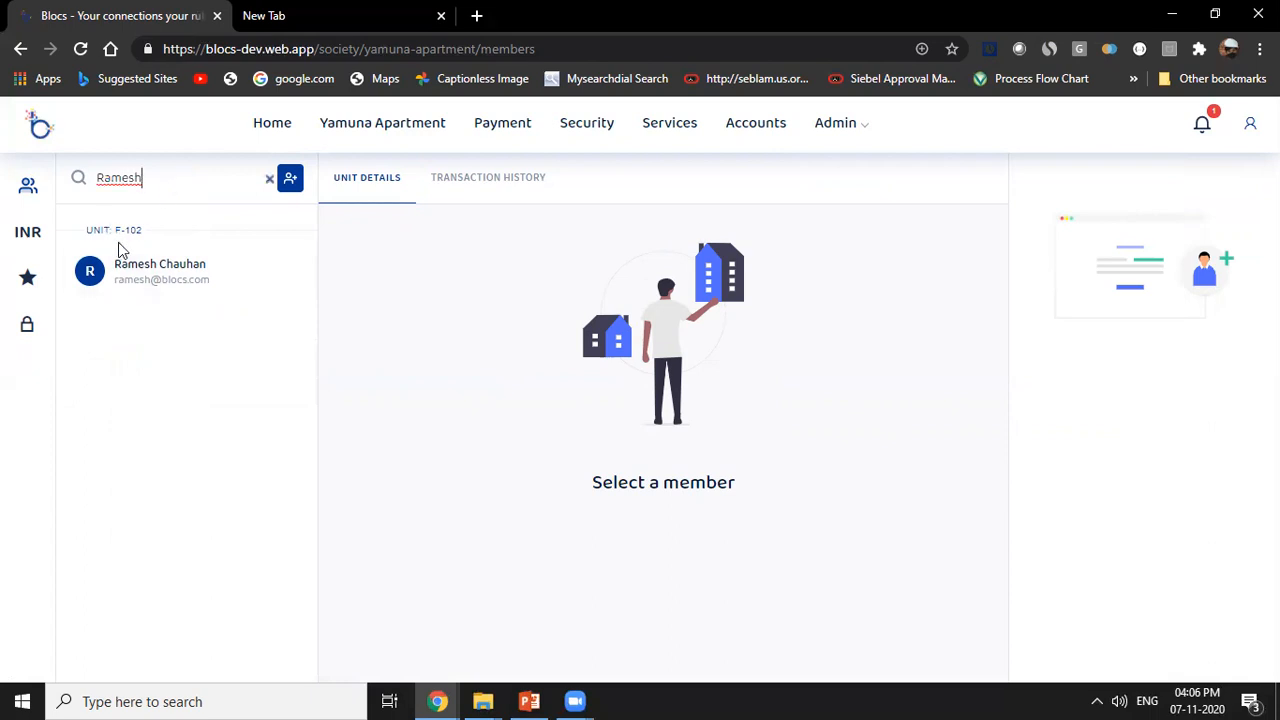
click(150, 272)
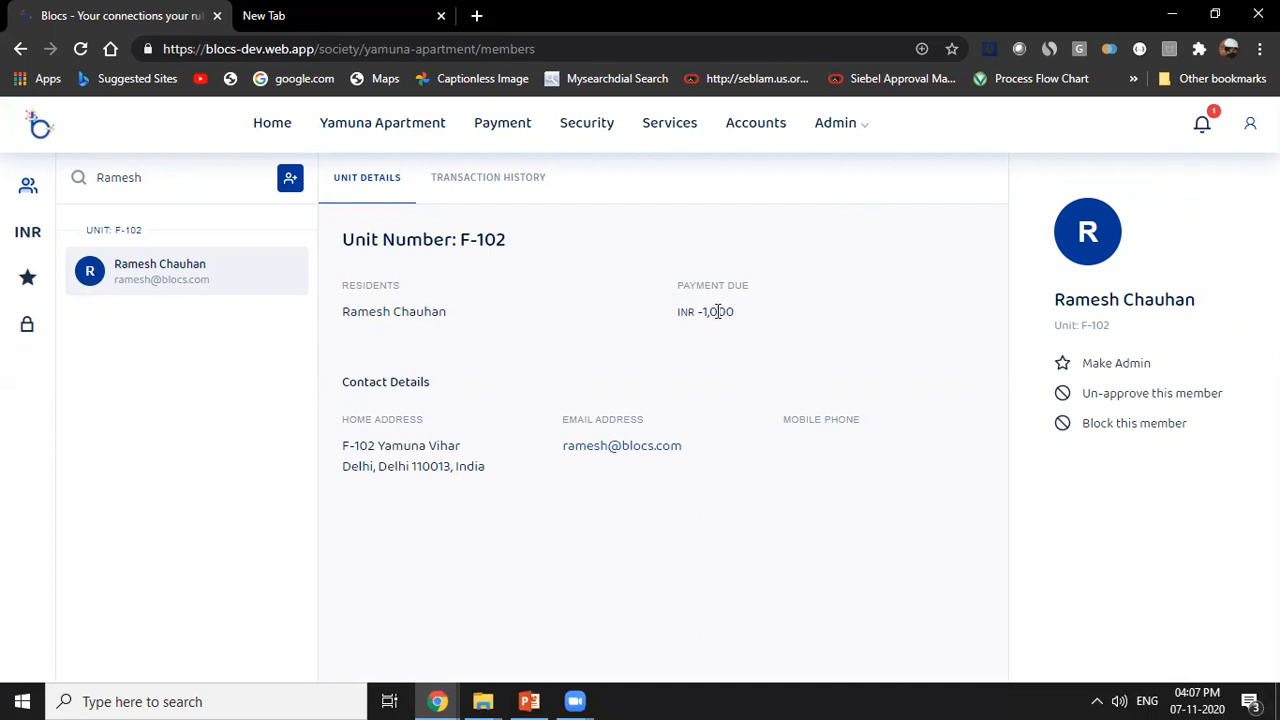
click(492, 178)
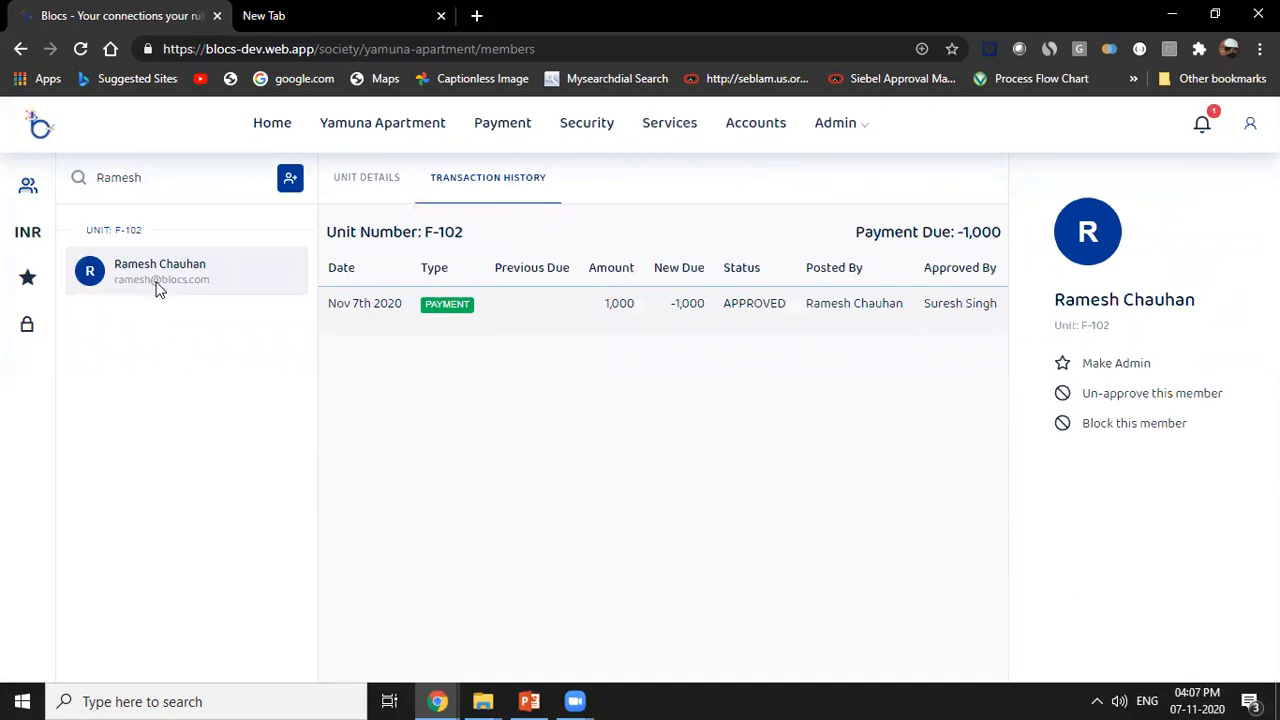
drag(160, 177, 75, 192)
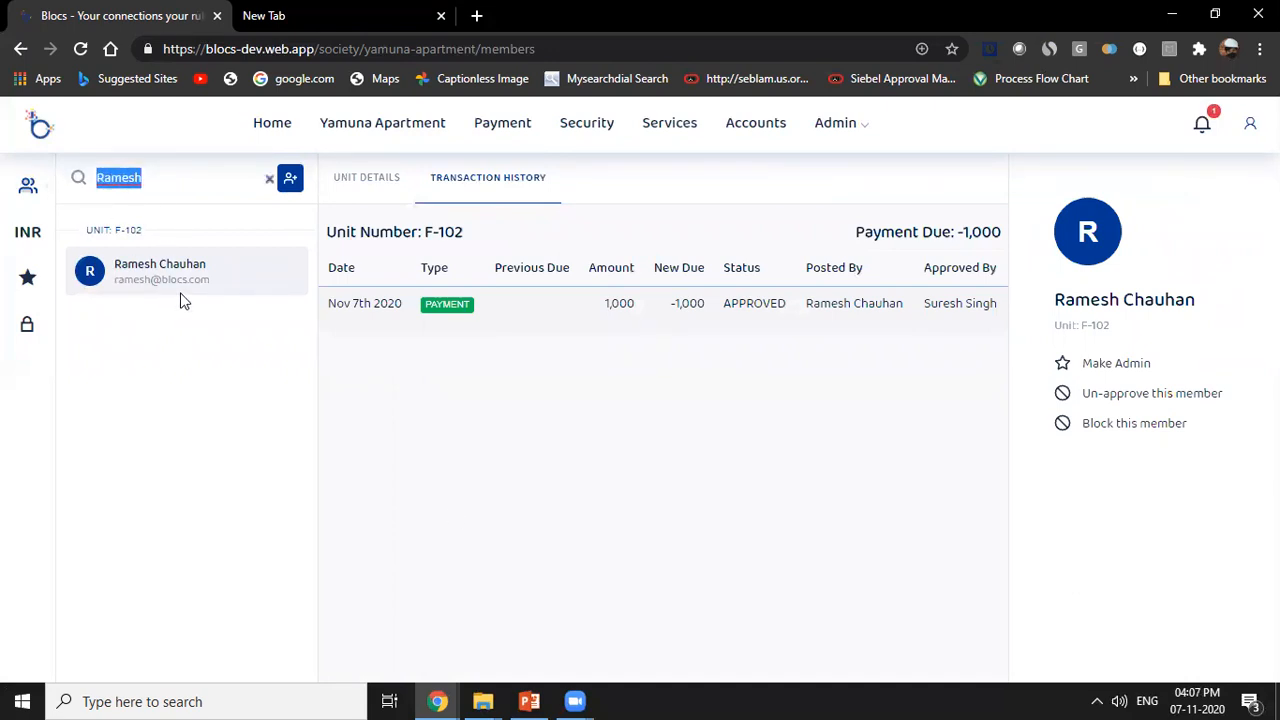
Switch to the resident's incognito window, reload the Payment page, and compare the transactions in the card and grid views.
click(437, 700)
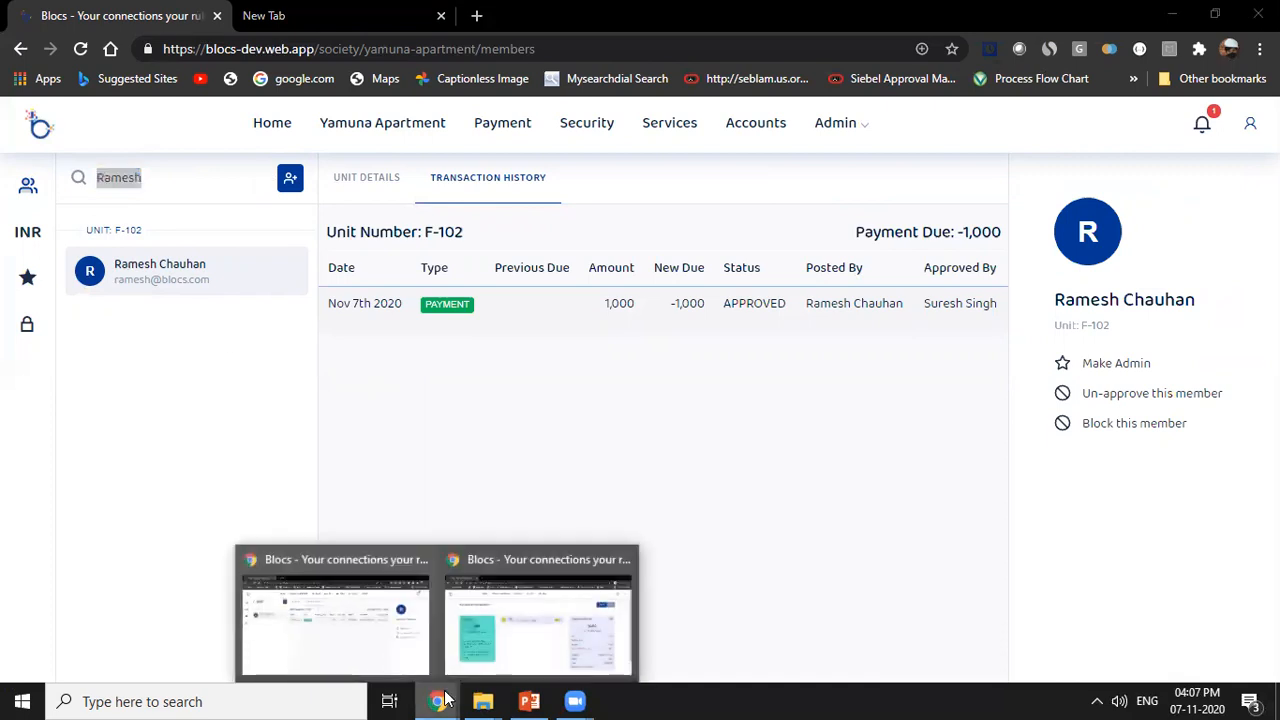
click(538, 620)
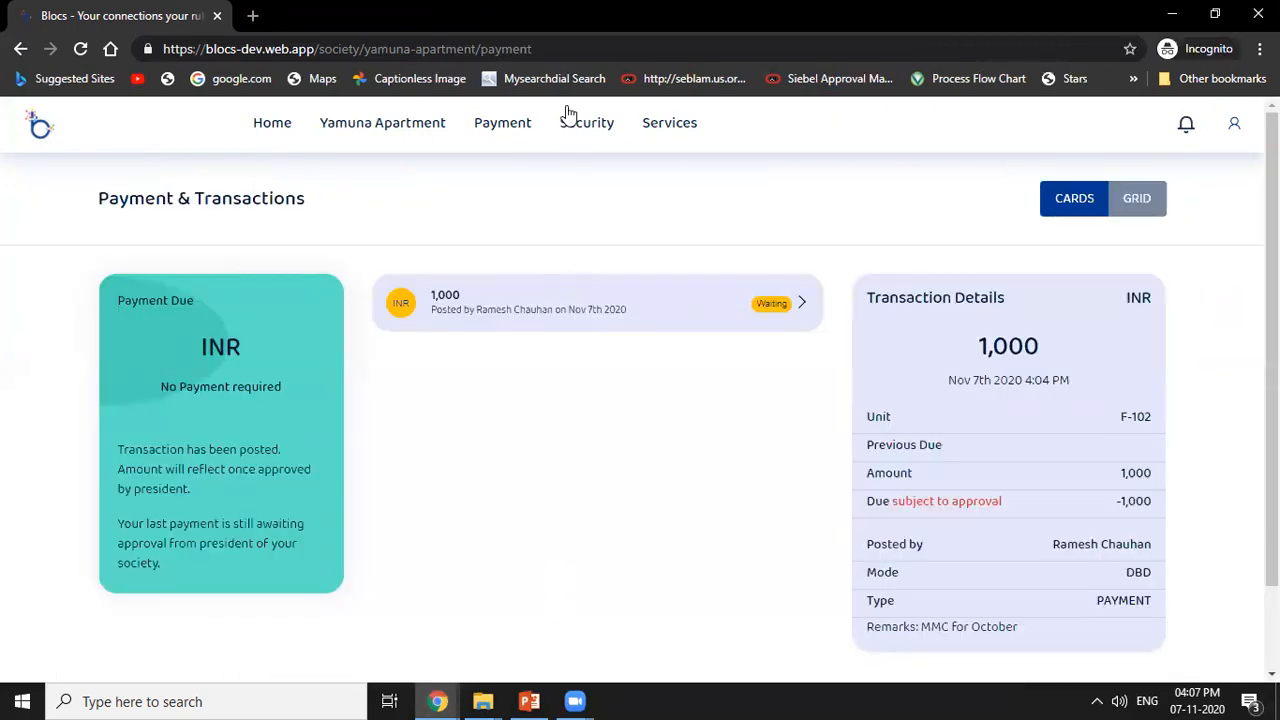
click(563, 50)
key(Return)
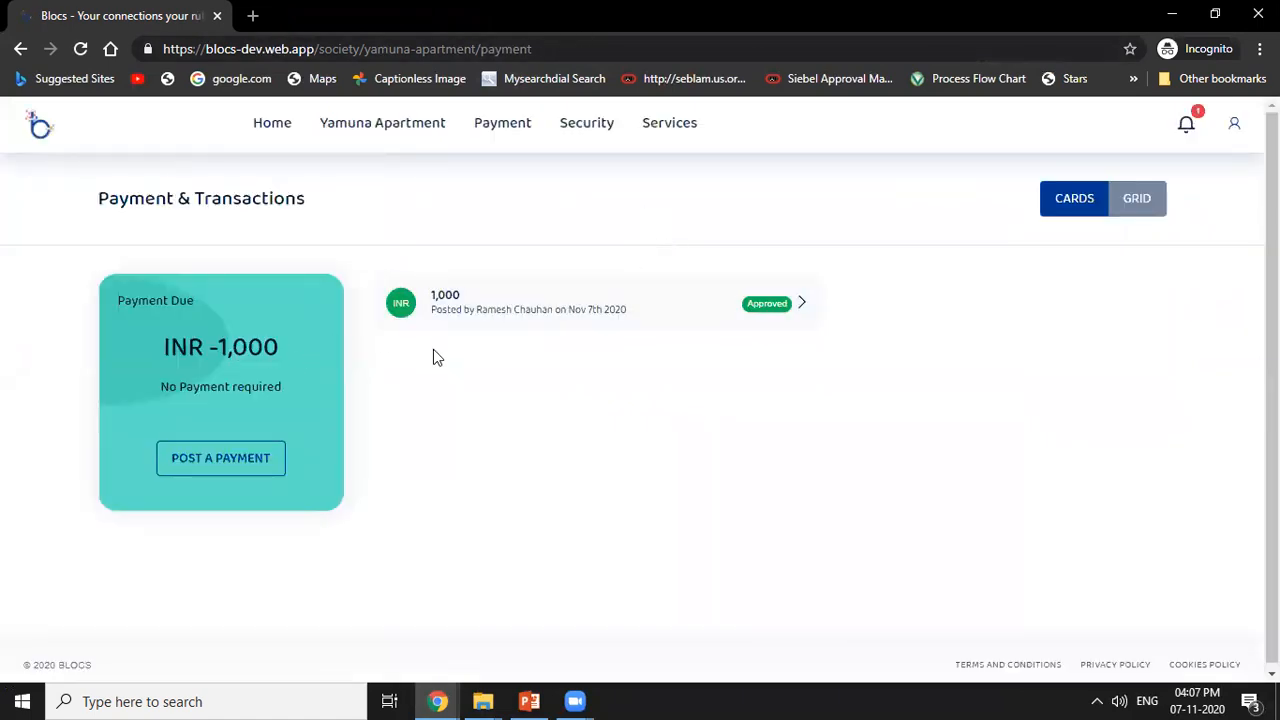
click(1142, 201)
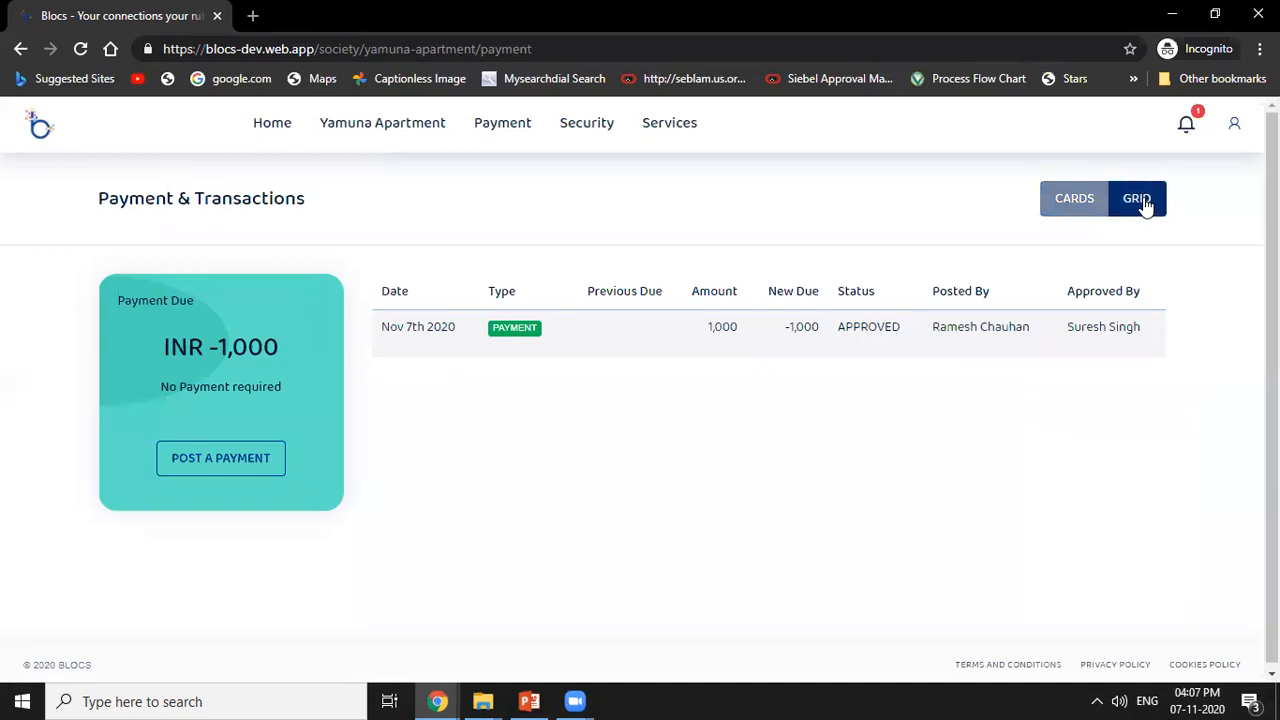
click(1078, 199)
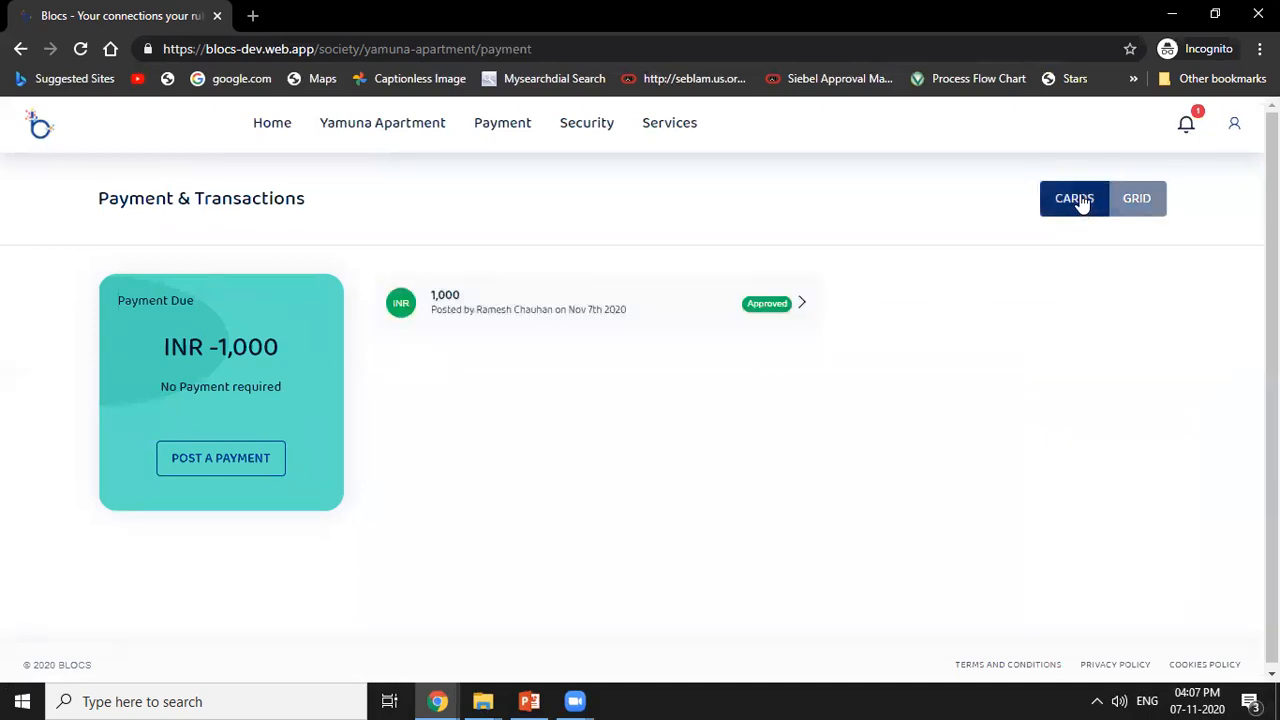
click(1134, 200)
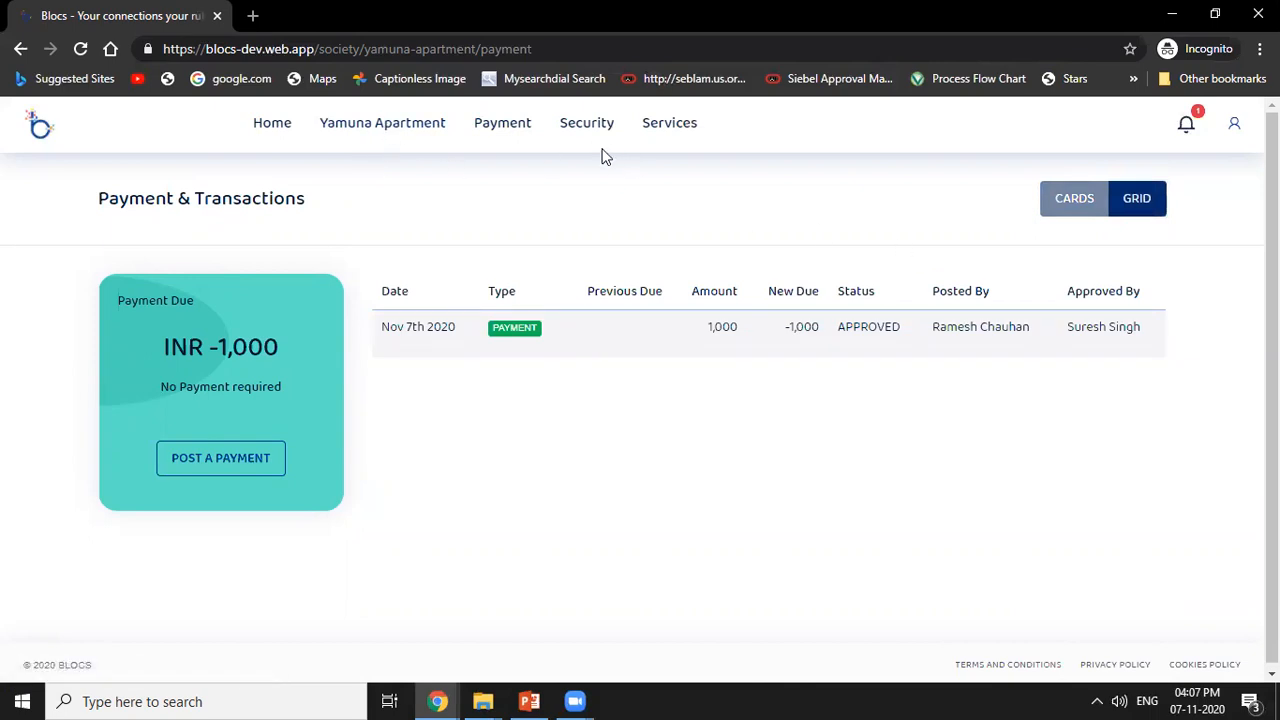
As the resident, add a service provider of type Tutor with the contact's name and phone number, and submit it.
click(669, 131)
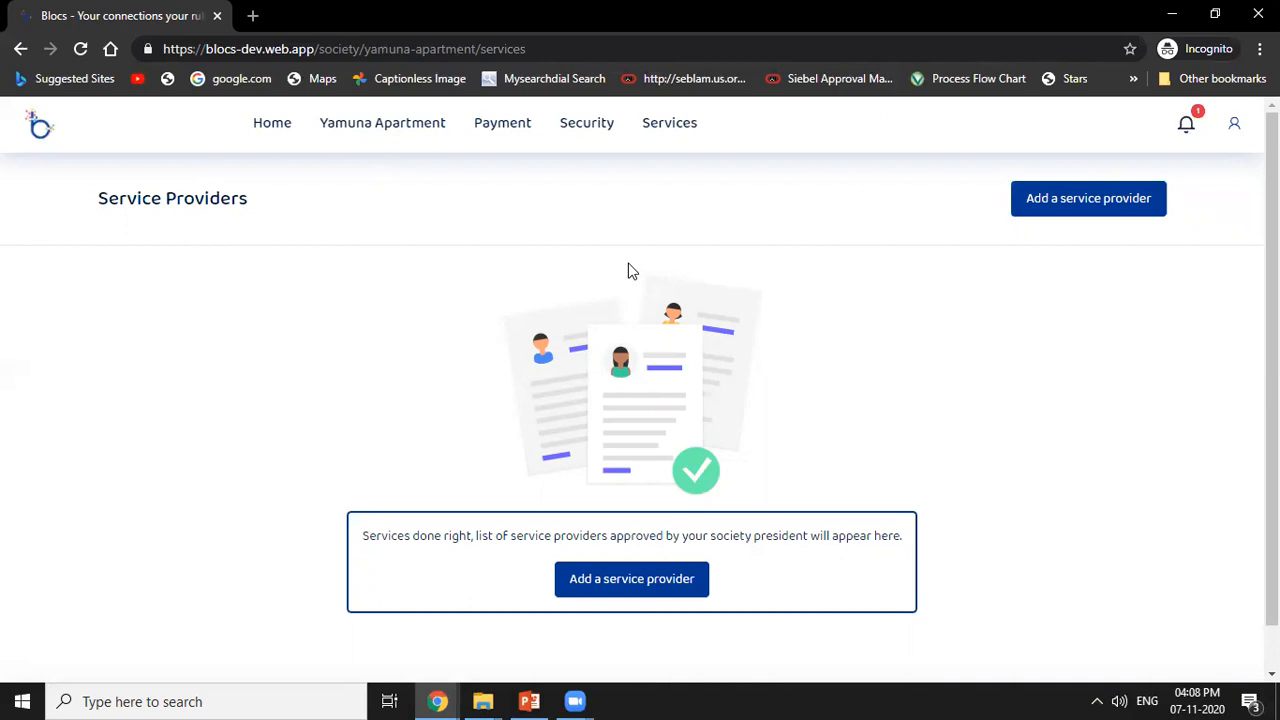
click(1049, 205)
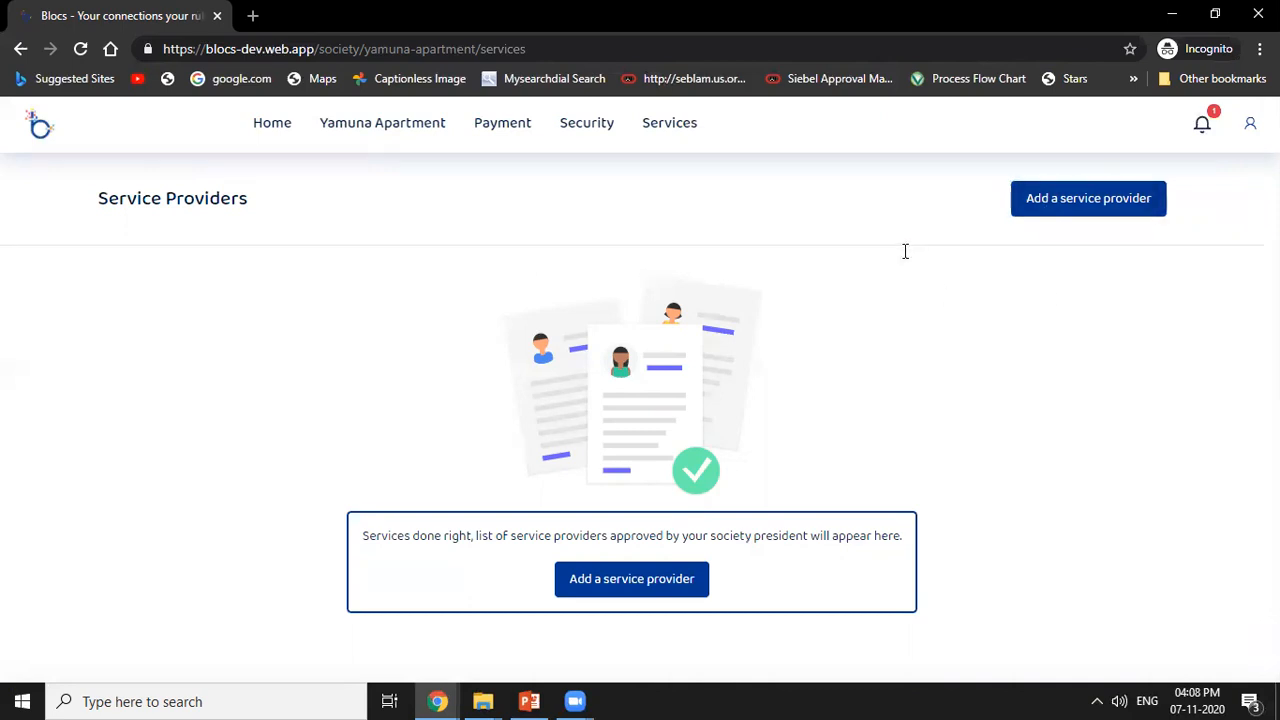
click(444, 296)
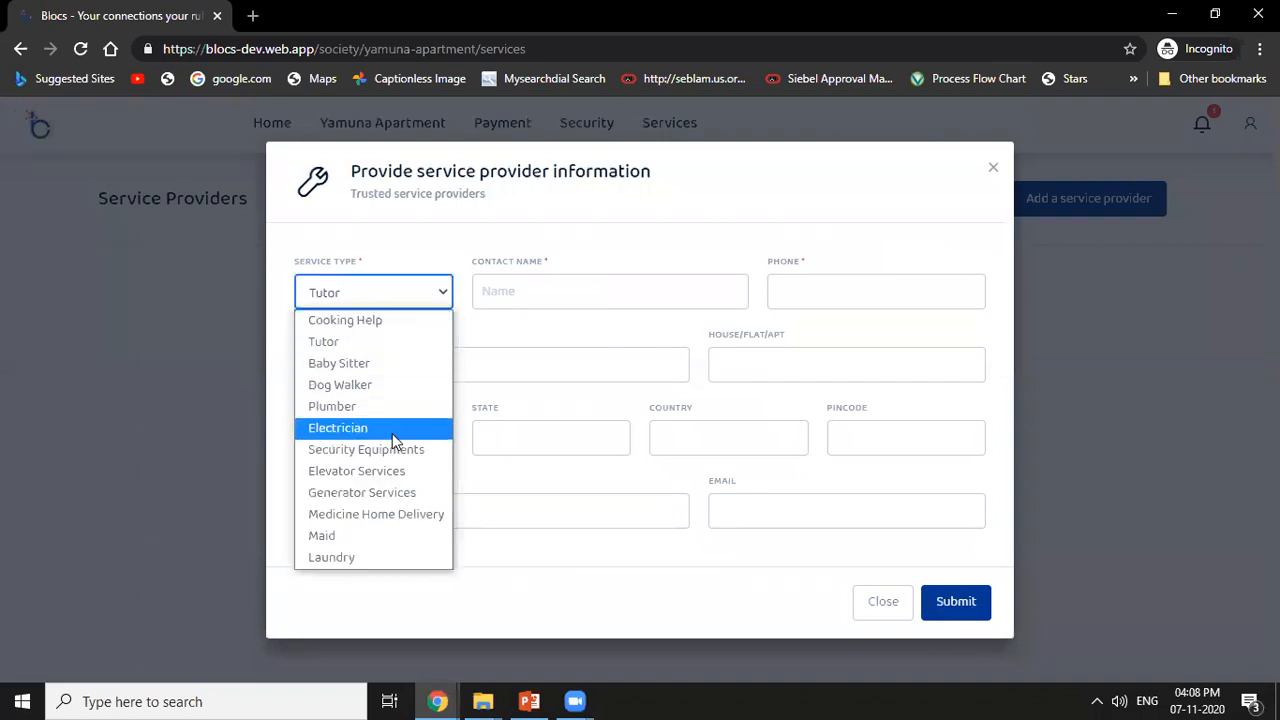
click(566, 342)
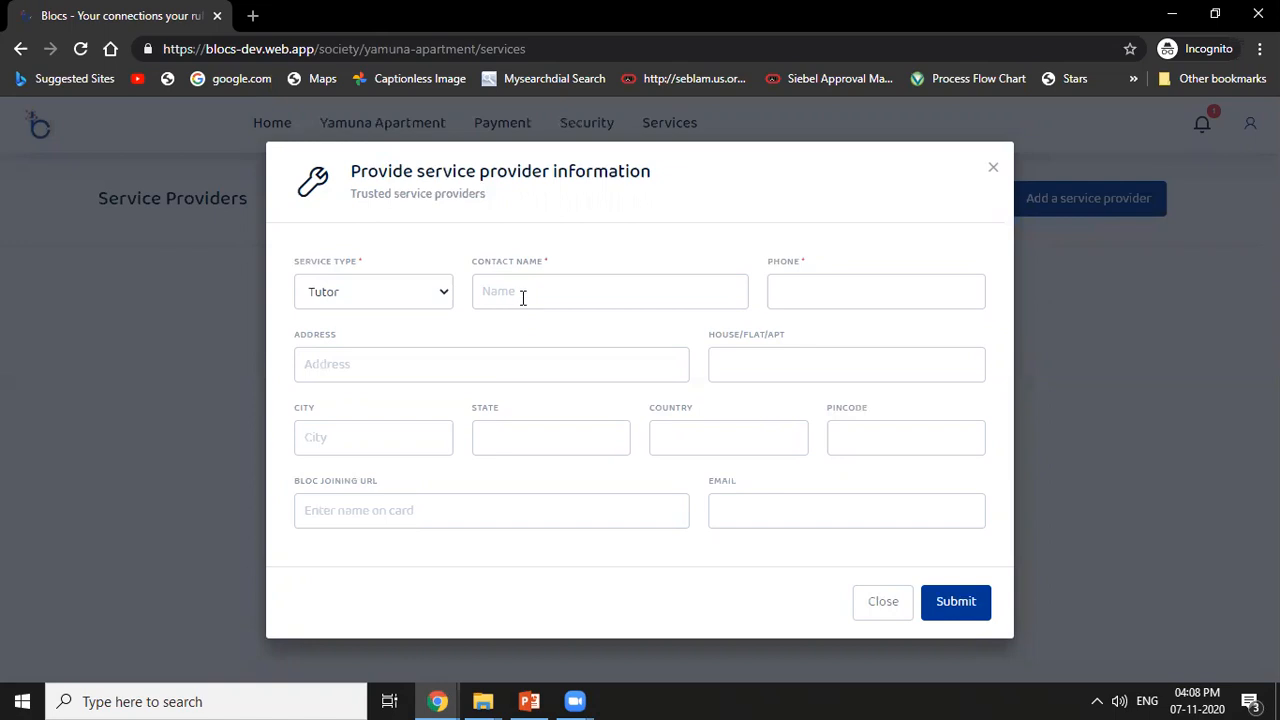
click(628, 297)
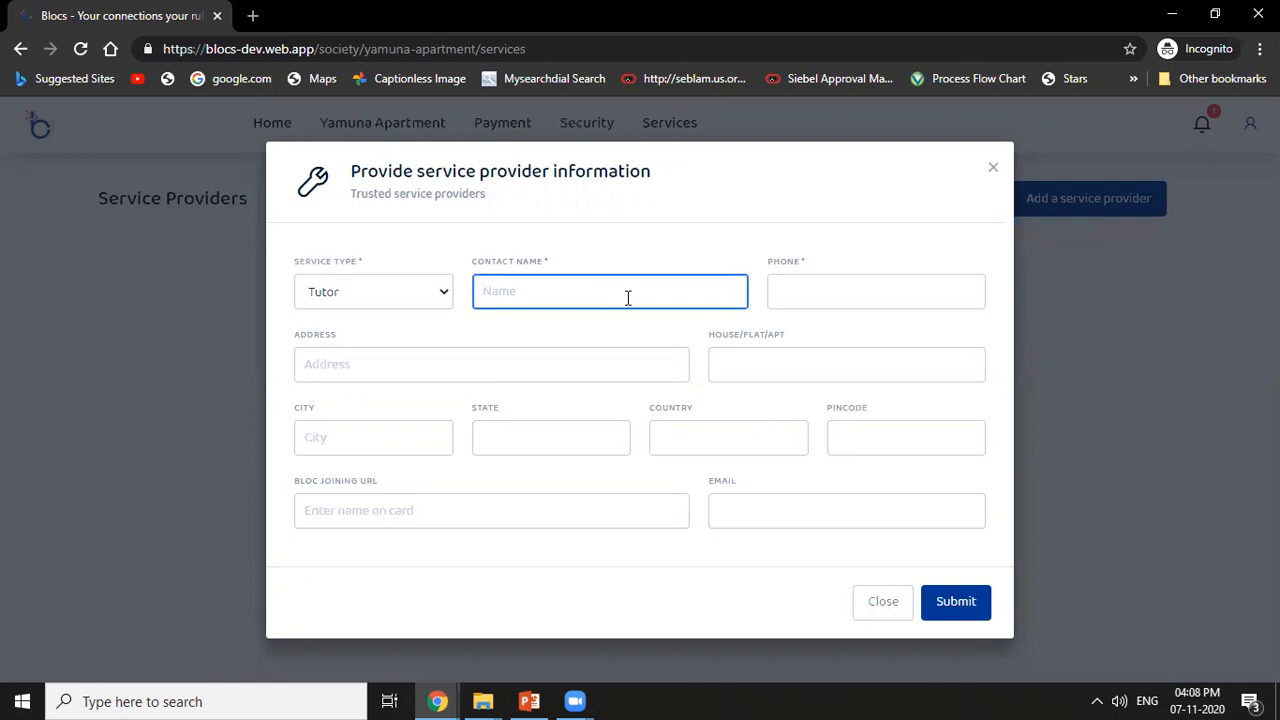
text(Dinesh)
key(Tab)
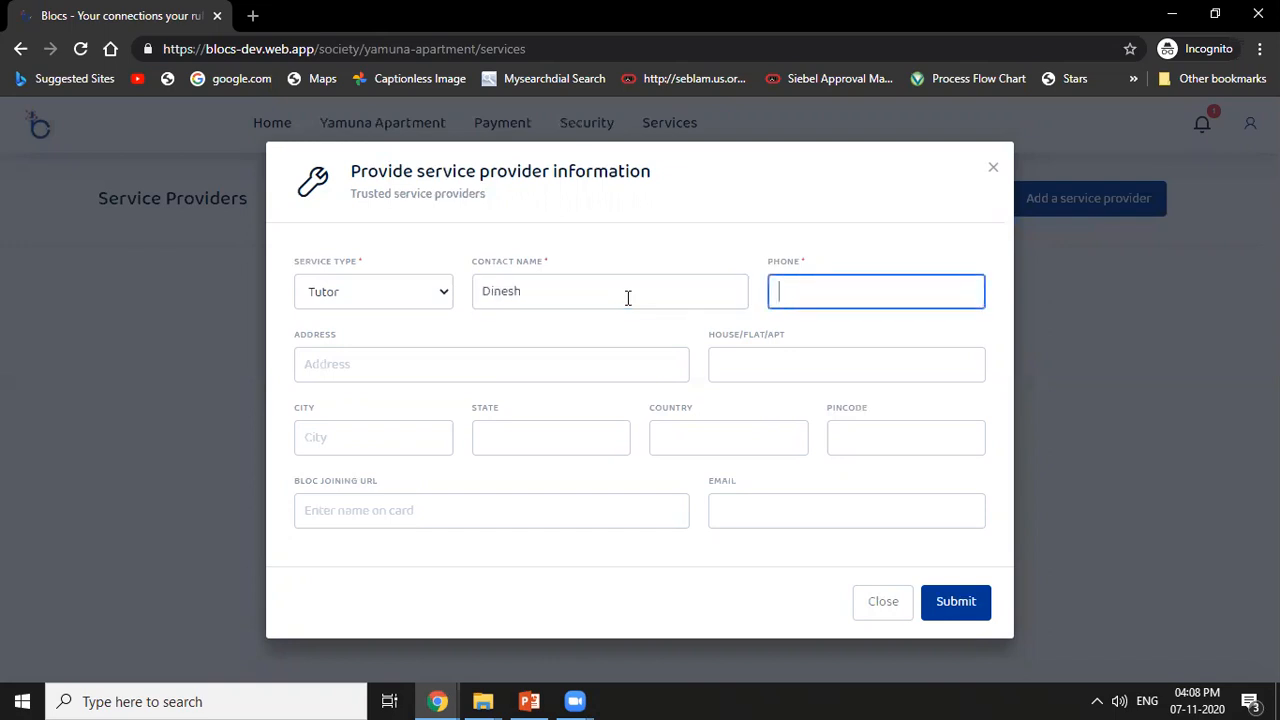
text(7899889)
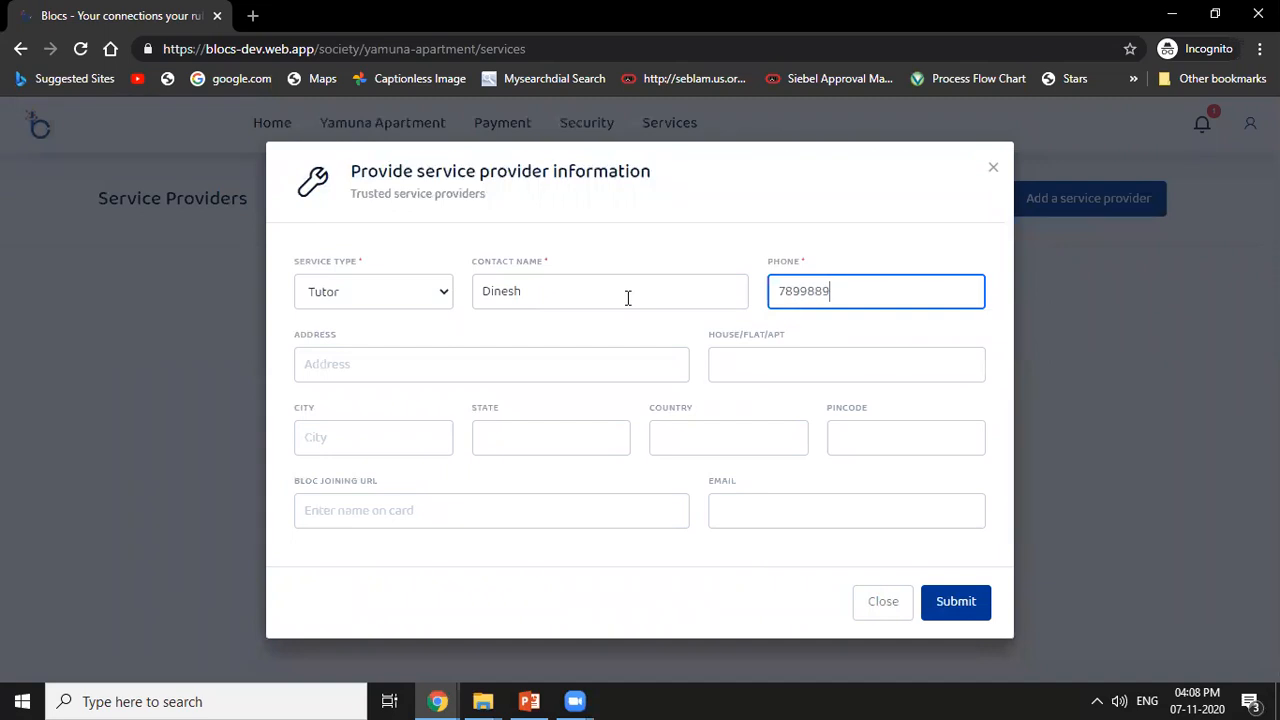
click(955, 601)
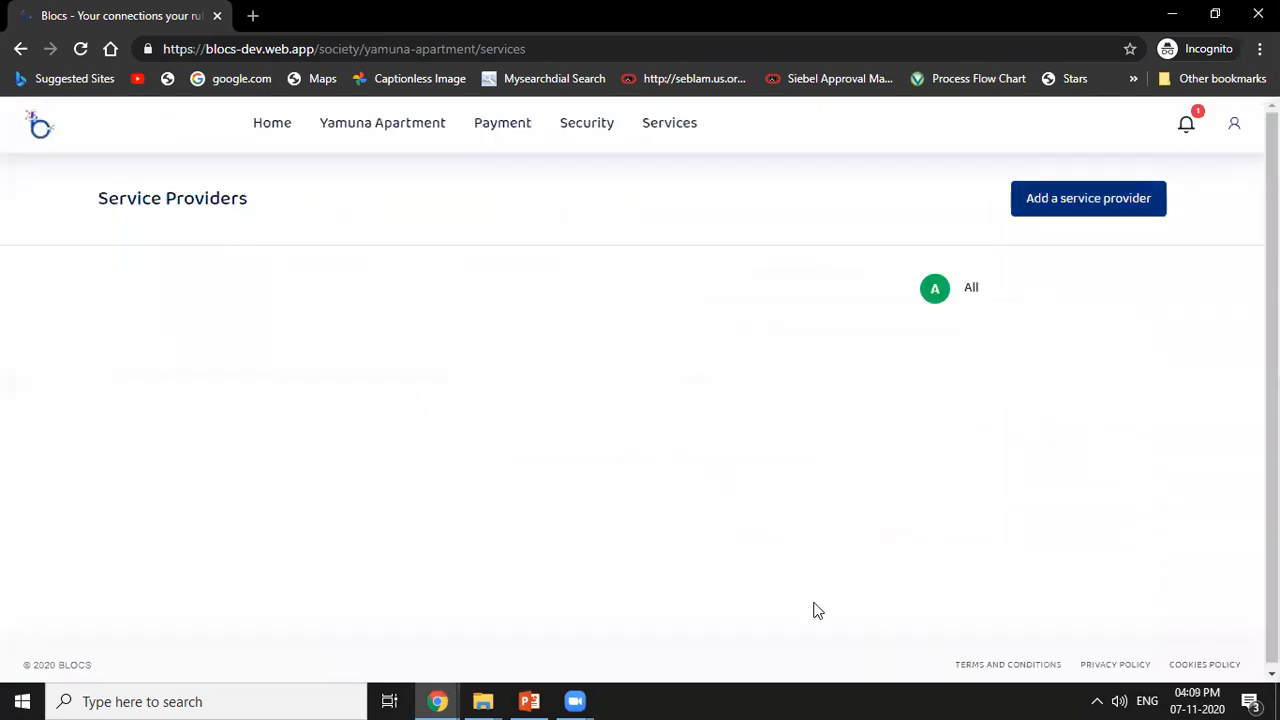
Switch to the president's browser window and approve the newly submitted tutor in Services.
click(443, 700)
click(371, 620)
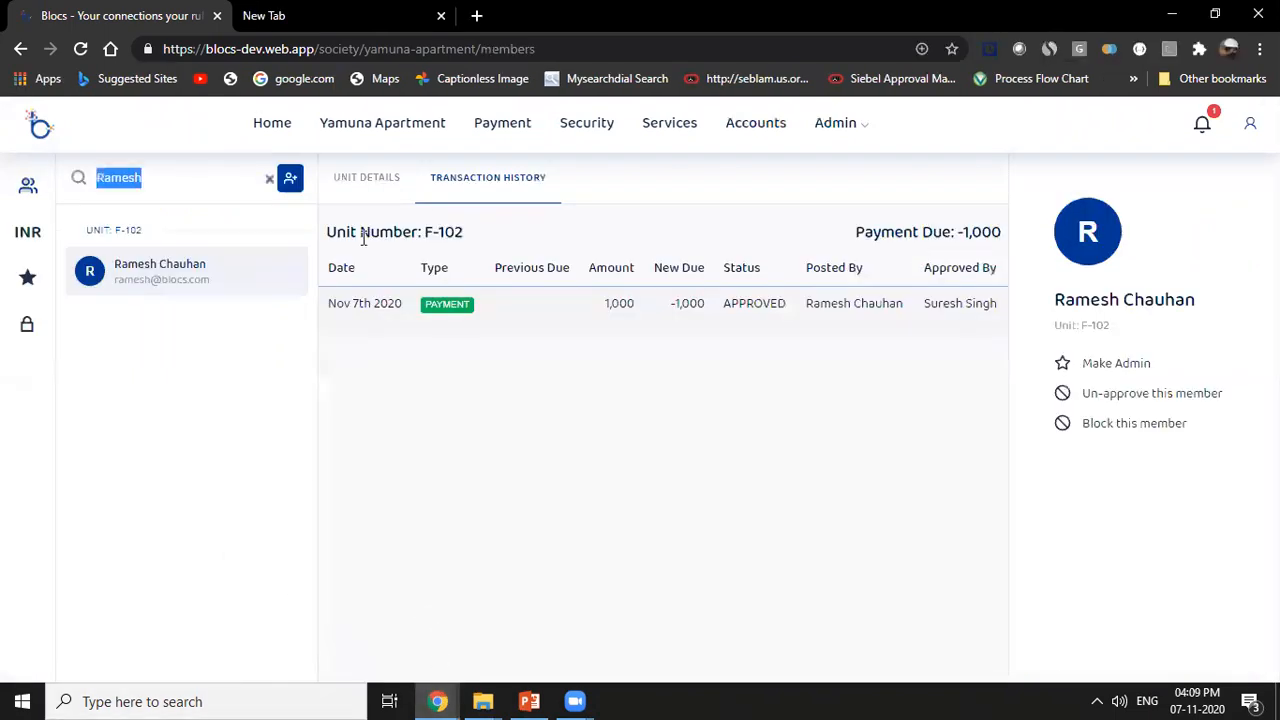
click(669, 122)
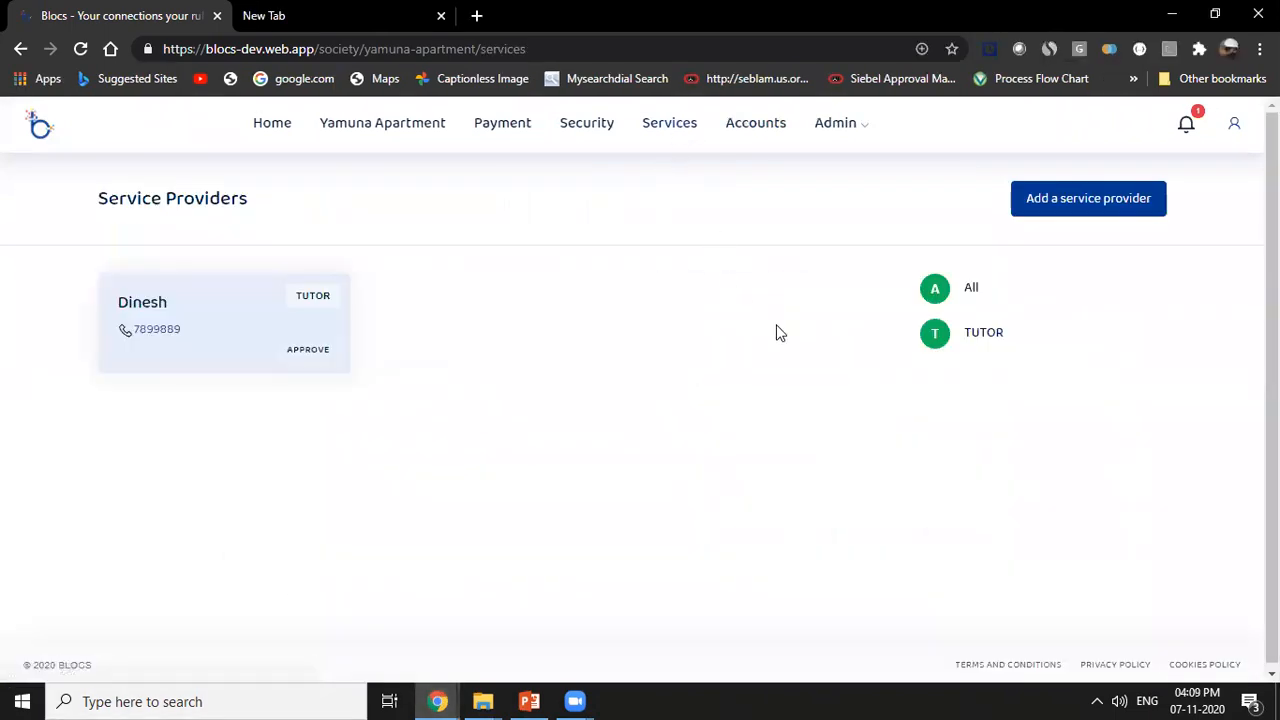
click(310, 351)
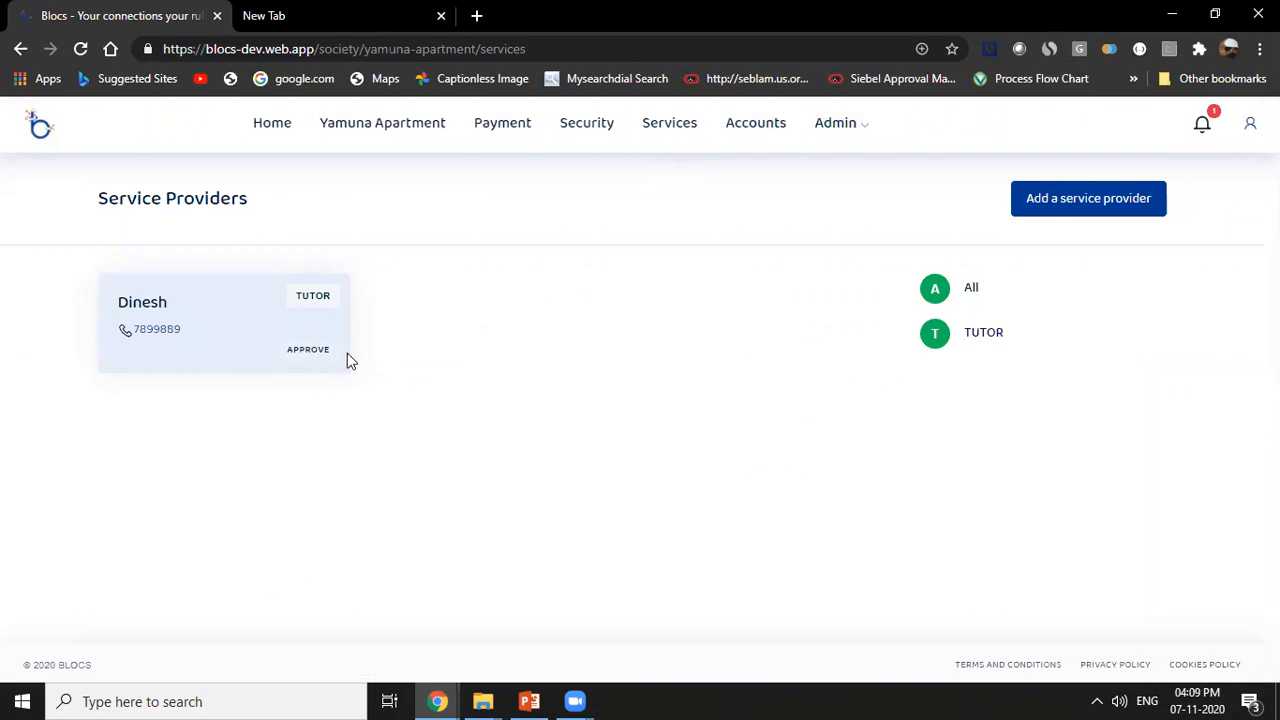
click(960, 607)
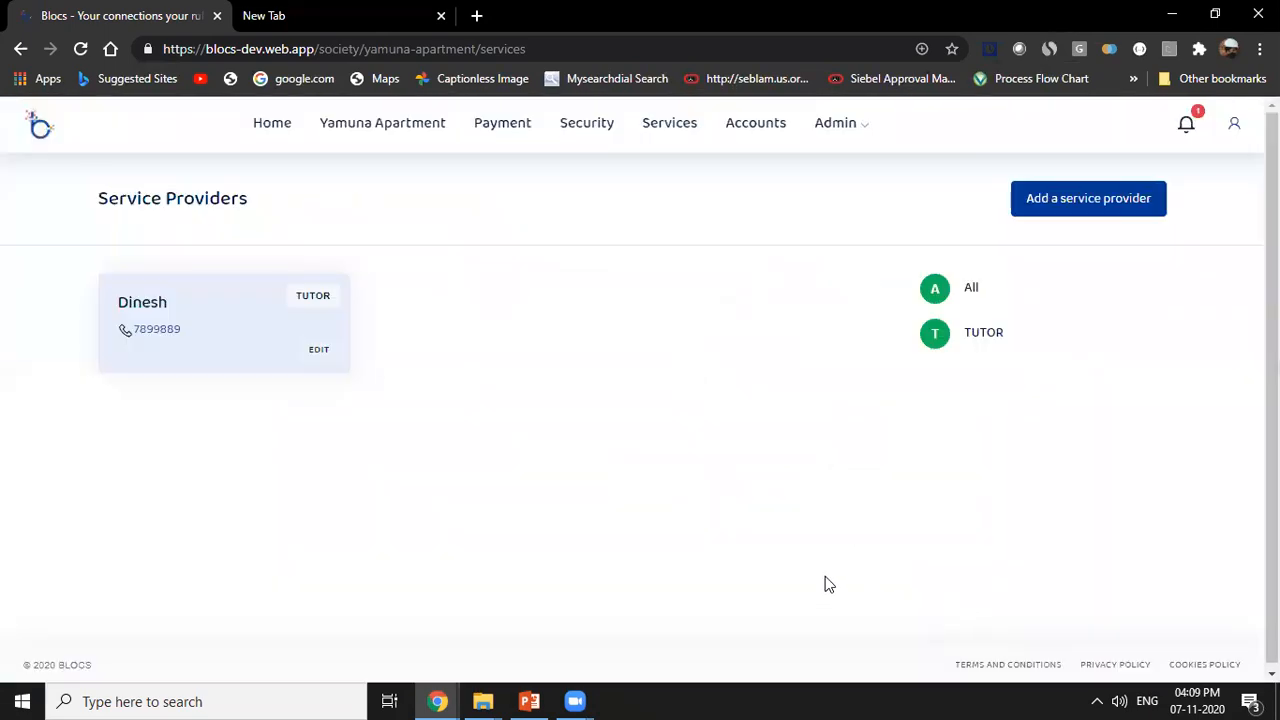
Return to the resident's incognito window and reload the Service Providers page to check the approved tutor.
mouse_move(438, 701)
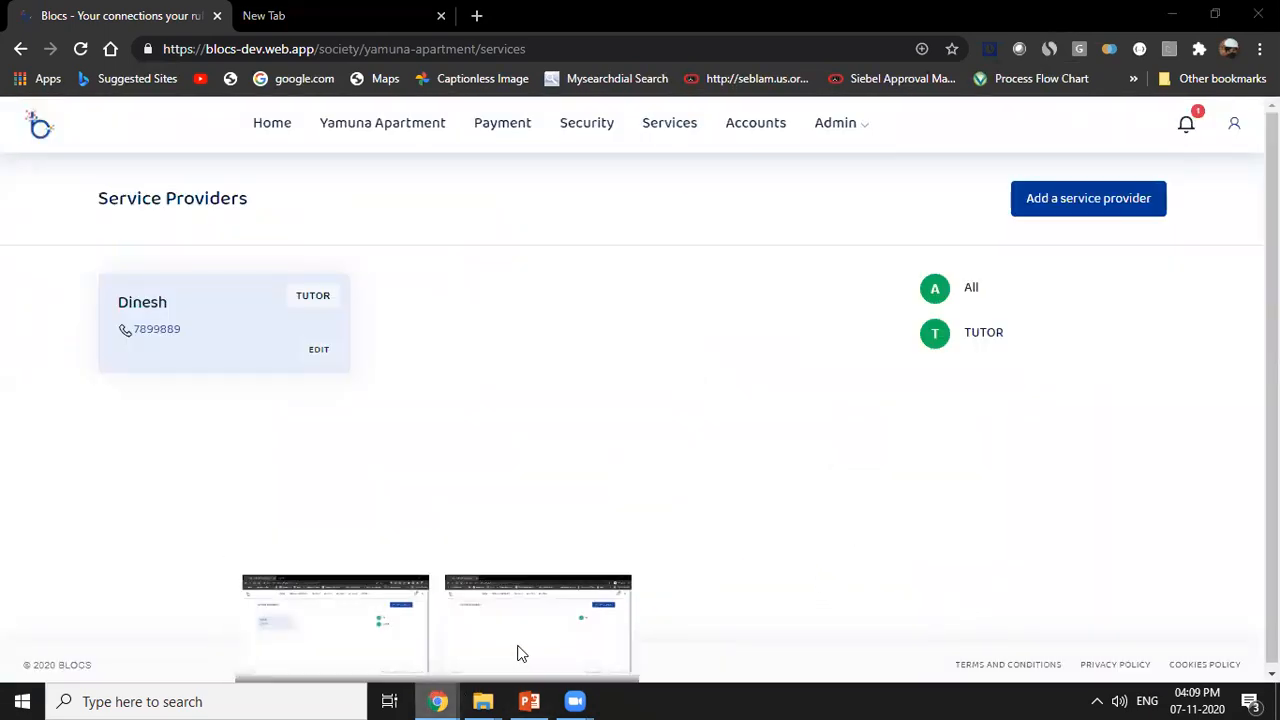
click(519, 653)
click(590, 57)
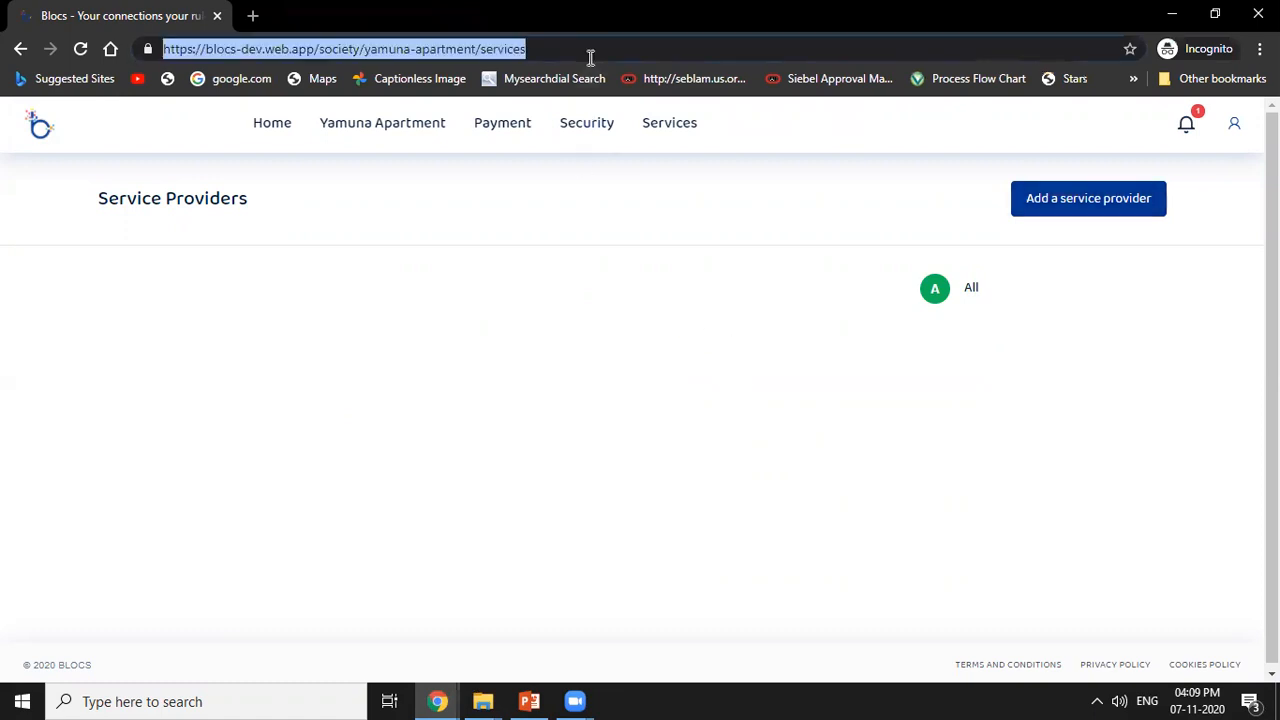
key(Return)
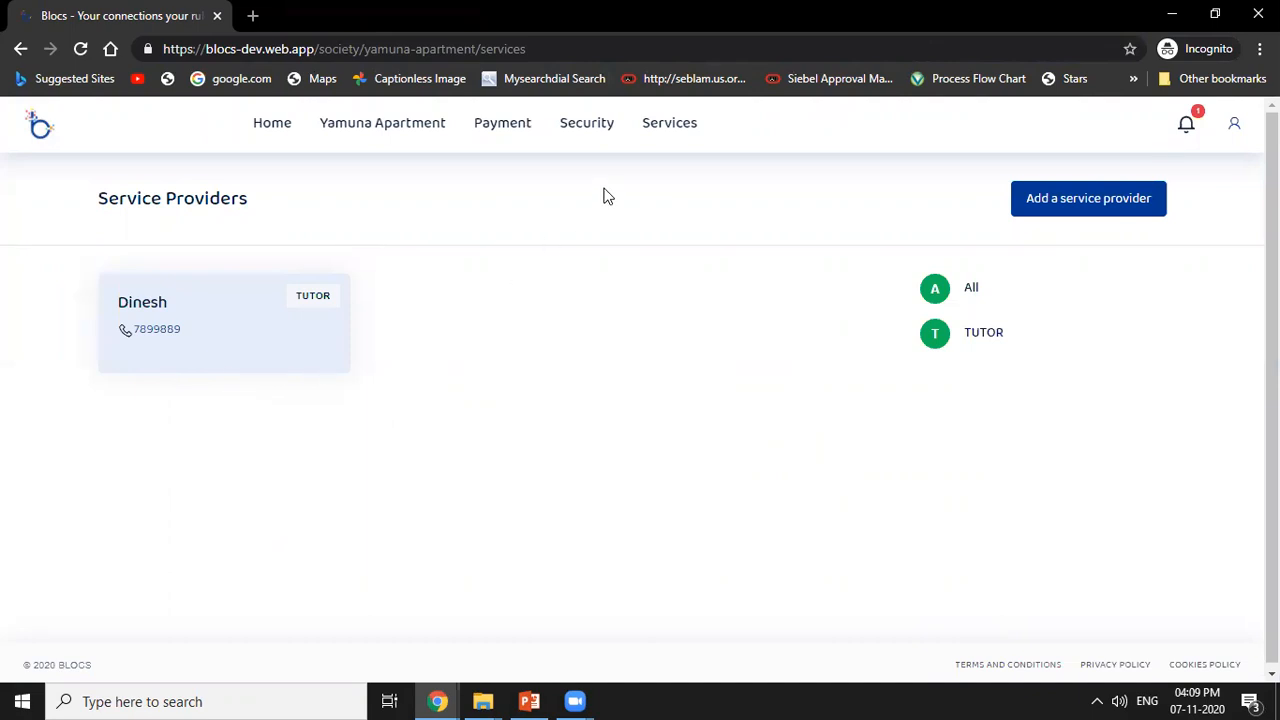
As the resident, open the Security page, examine the guest name and phone fields of the Invite Guest form, and close it unsaved.
click(589, 128)
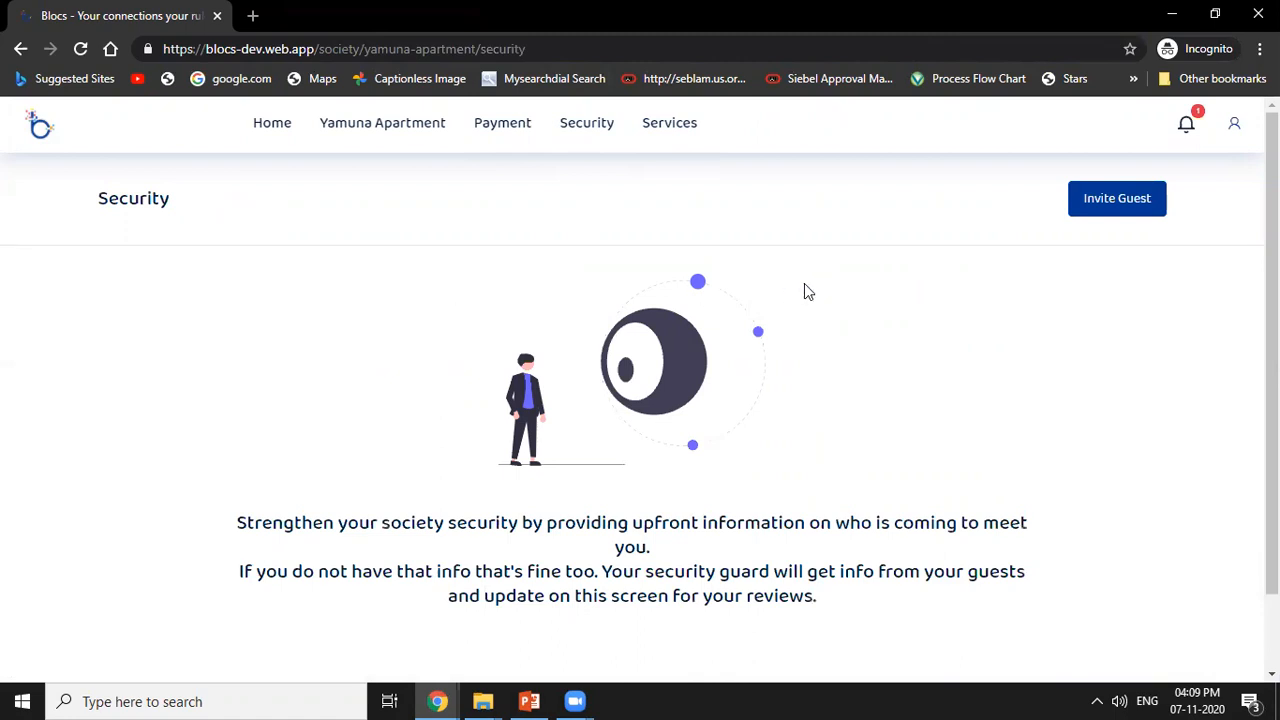
click(1122, 199)
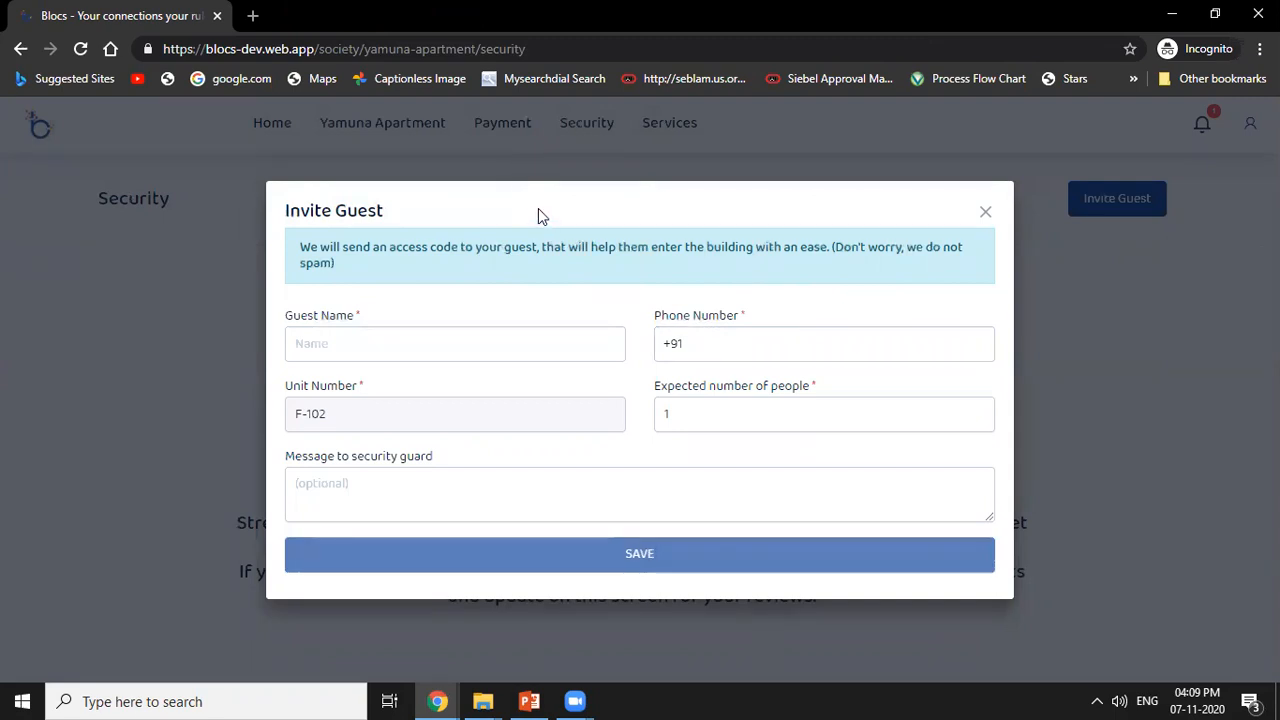
click(474, 343)
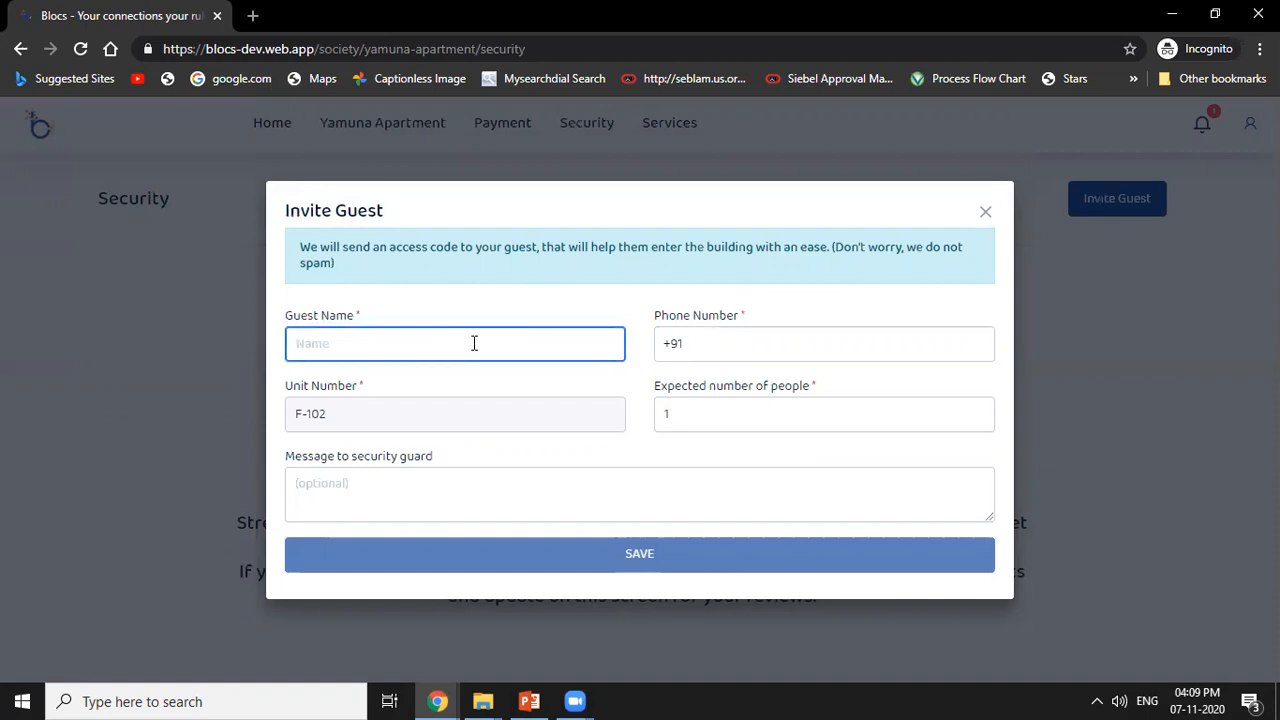
click(708, 343)
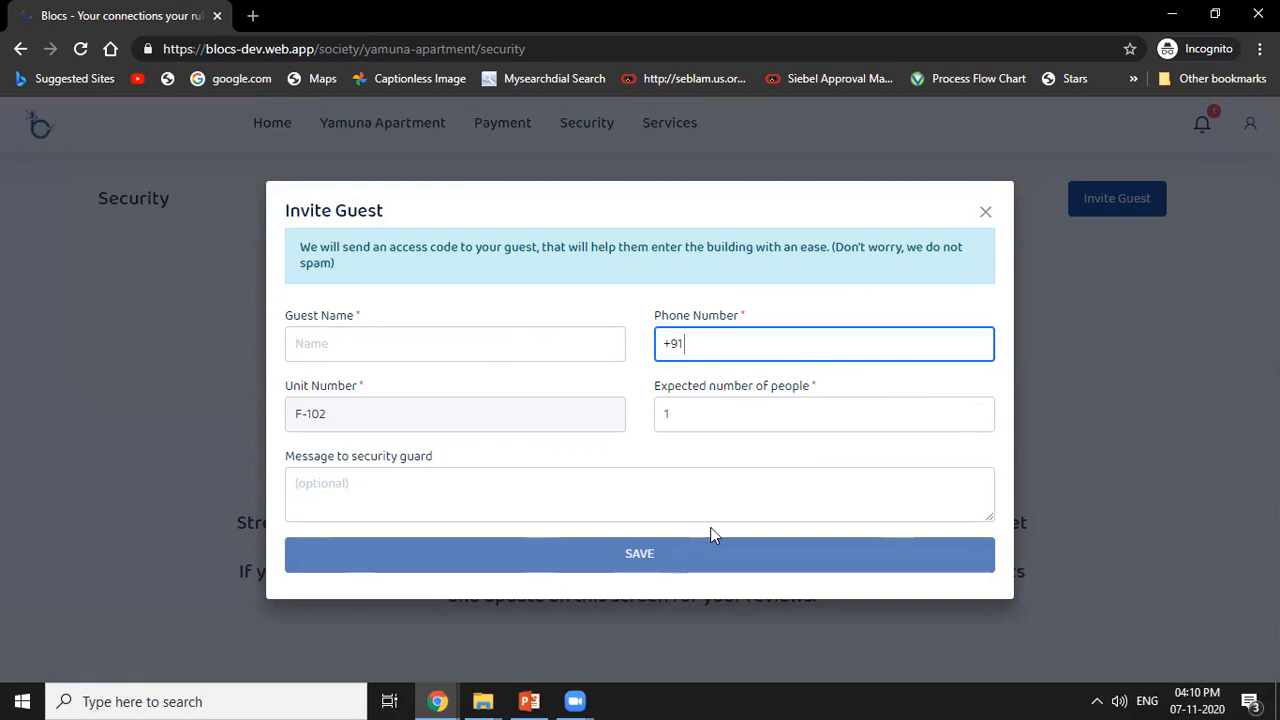
click(986, 216)
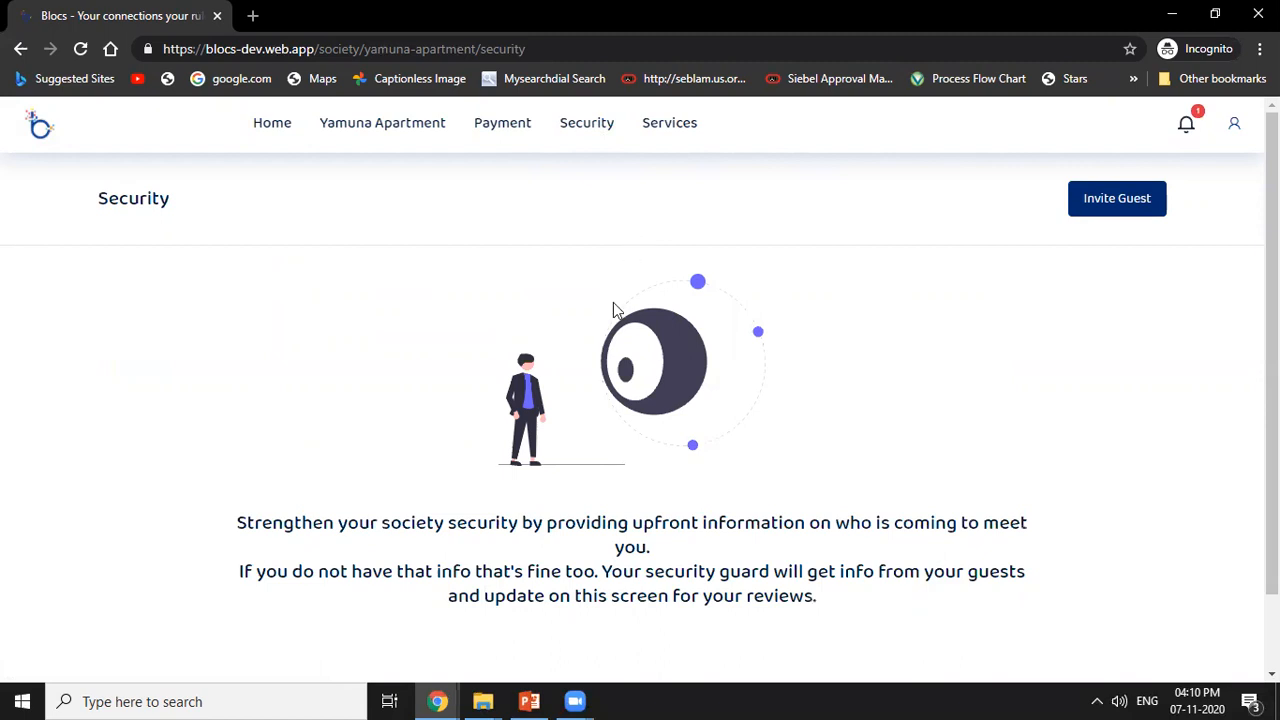
Switch to the president's browser window and open the society's Members list from the admin workflow options.
mouse_move(453, 699)
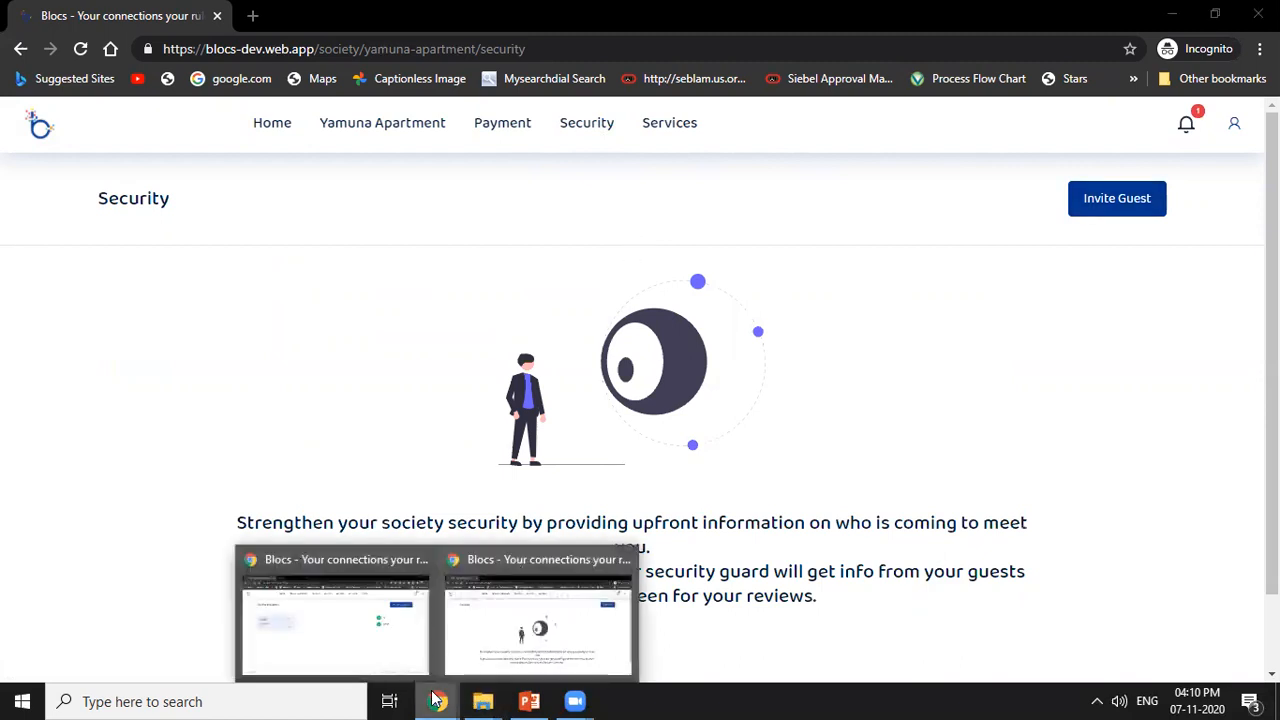
click(535, 580)
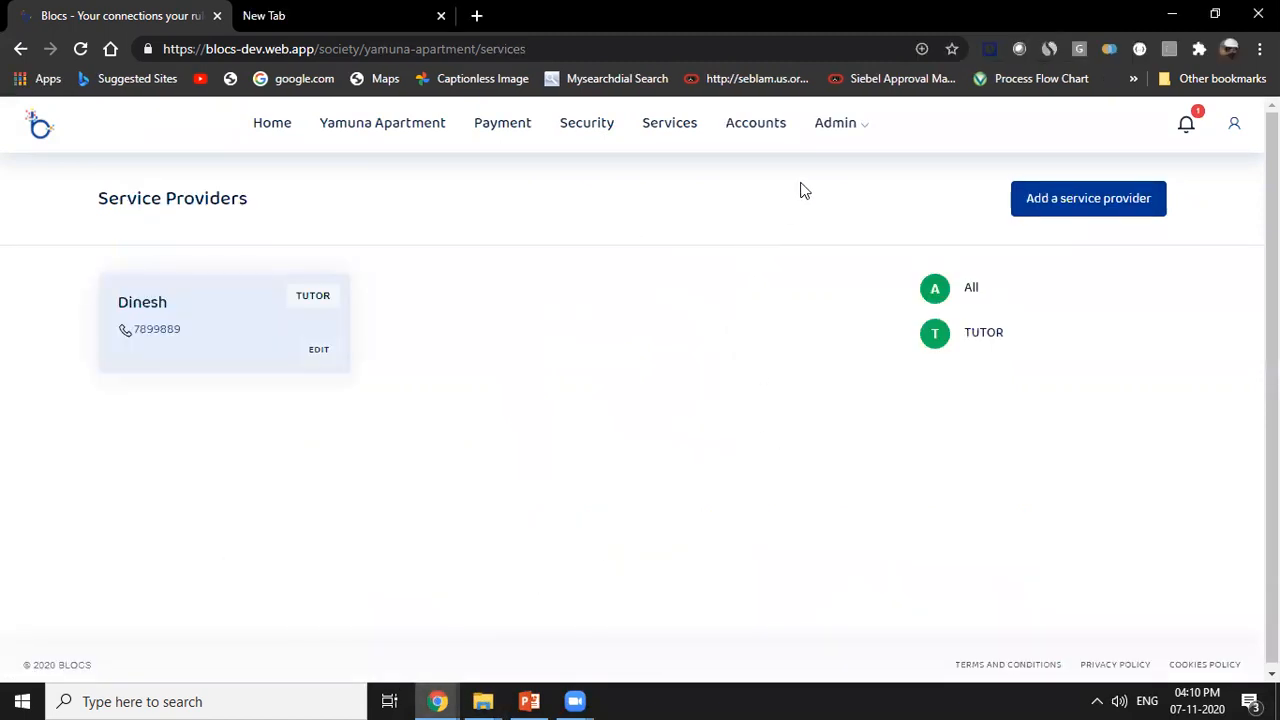
mouse_move(861, 131)
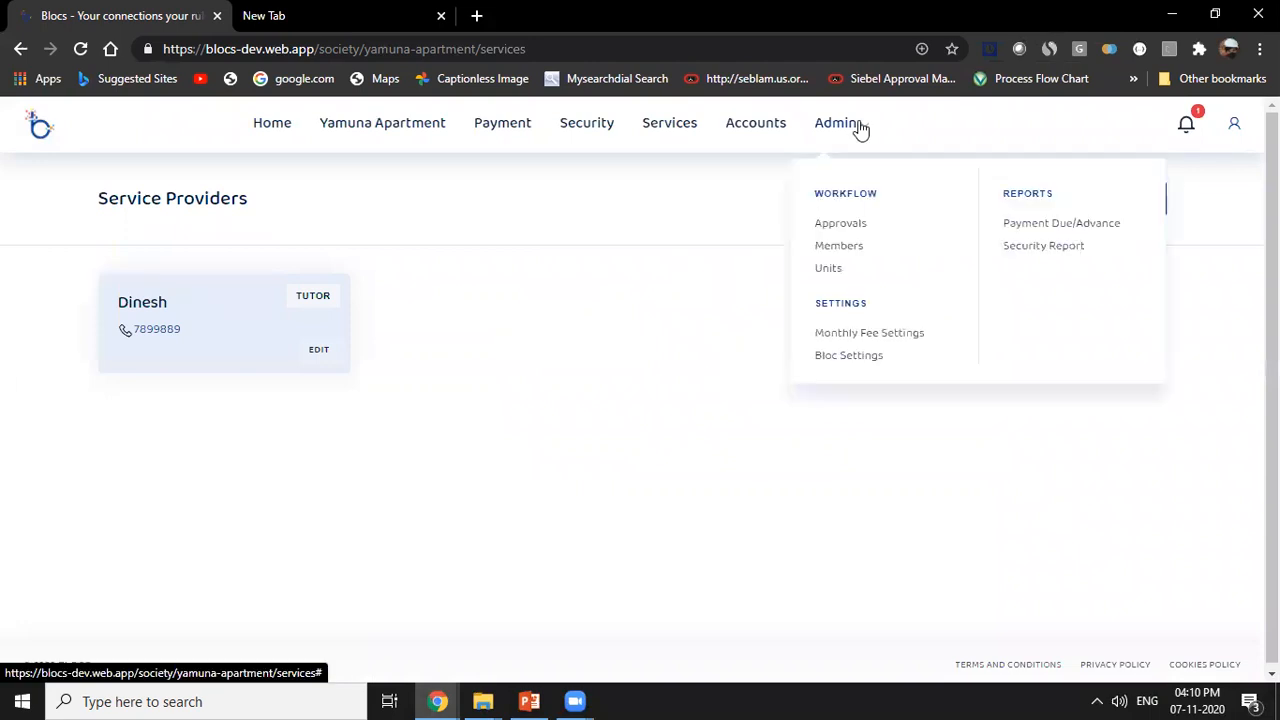
click(853, 250)
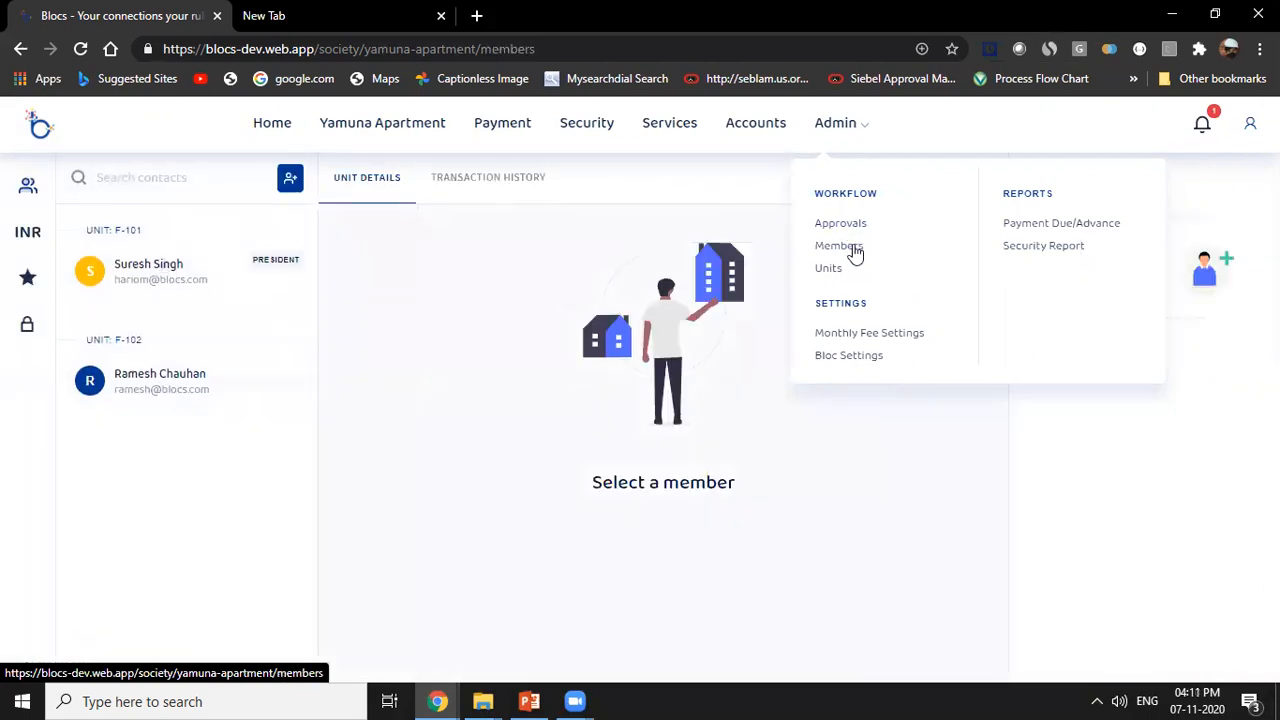
Open the society's Units list and view the details of units F-101 through F-105, ending on F-101.
click(837, 270)
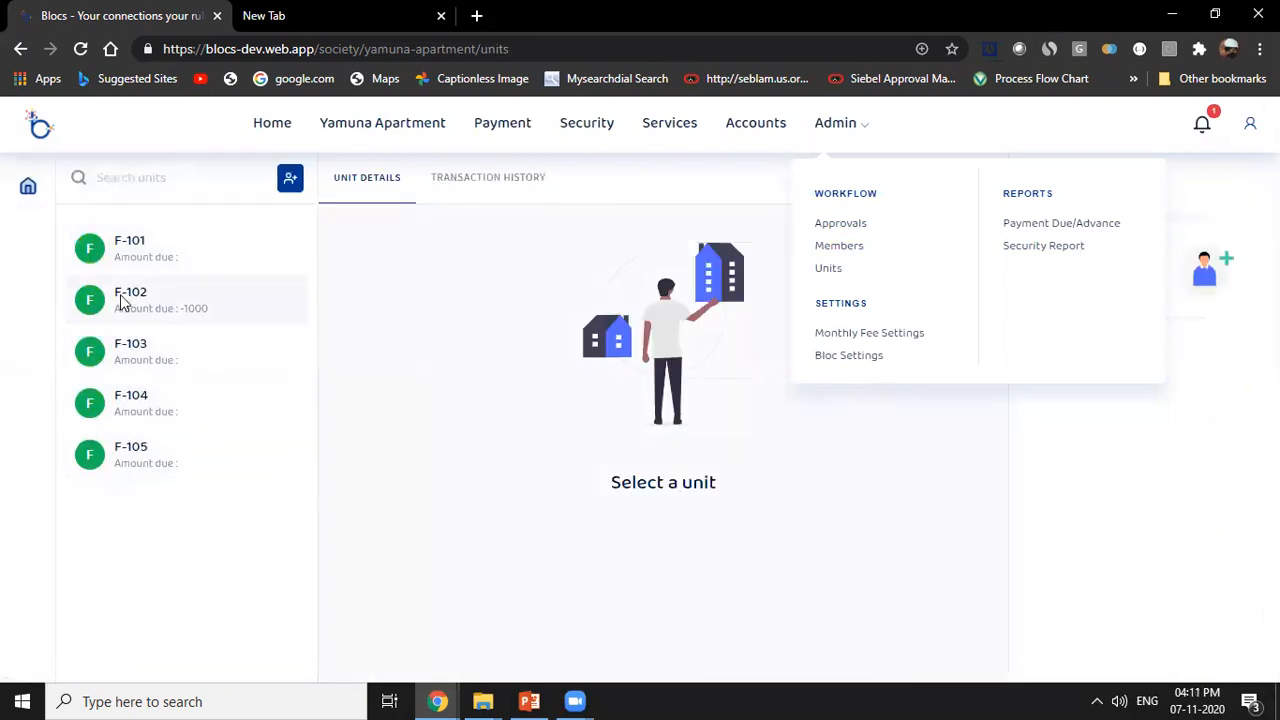
click(120, 300)
click(126, 248)
click(130, 350)
click(130, 395)
click(137, 450)
click(138, 255)
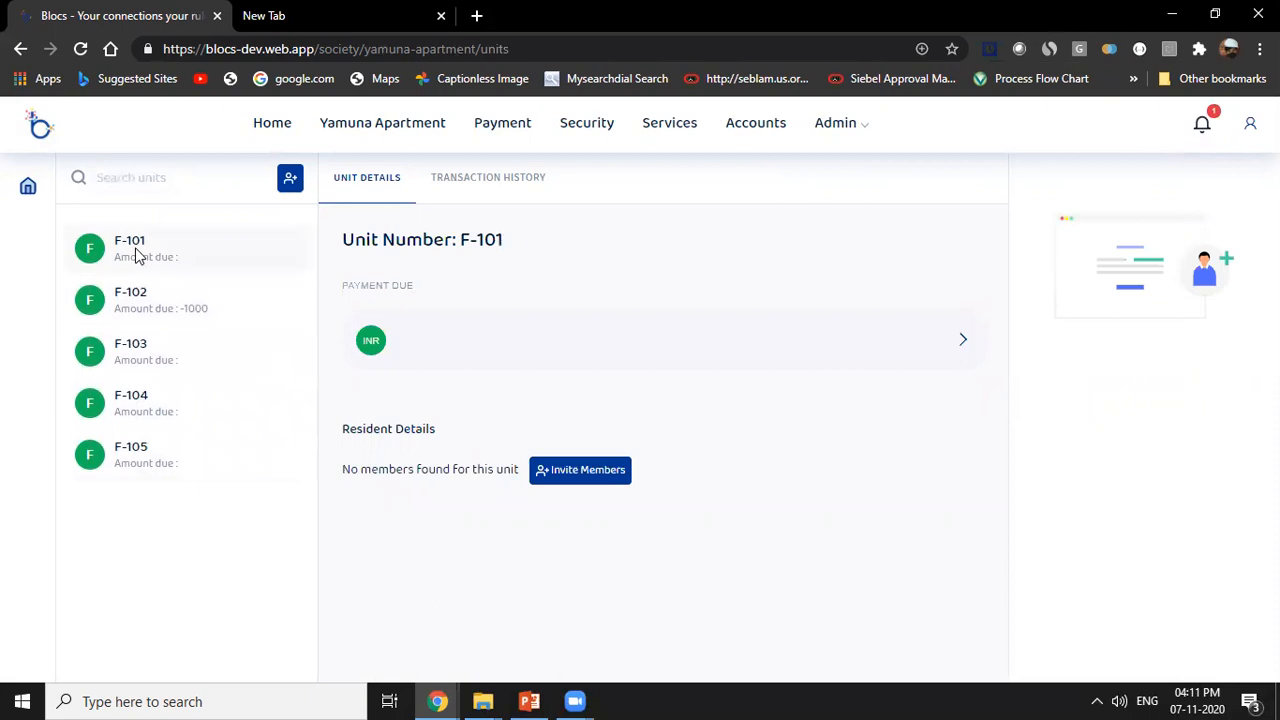
Open the Payment Due/Advance report and review the society balances and each unit's dues and advances.
click(855, 133)
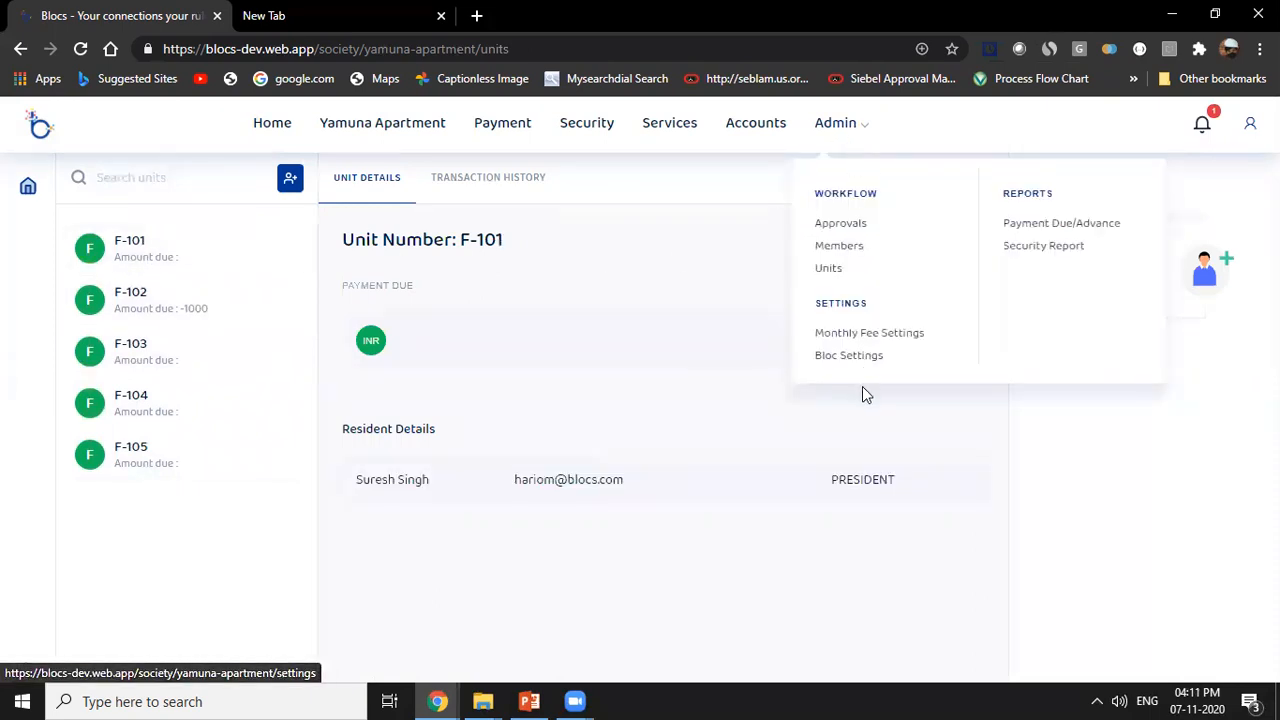
click(1026, 228)
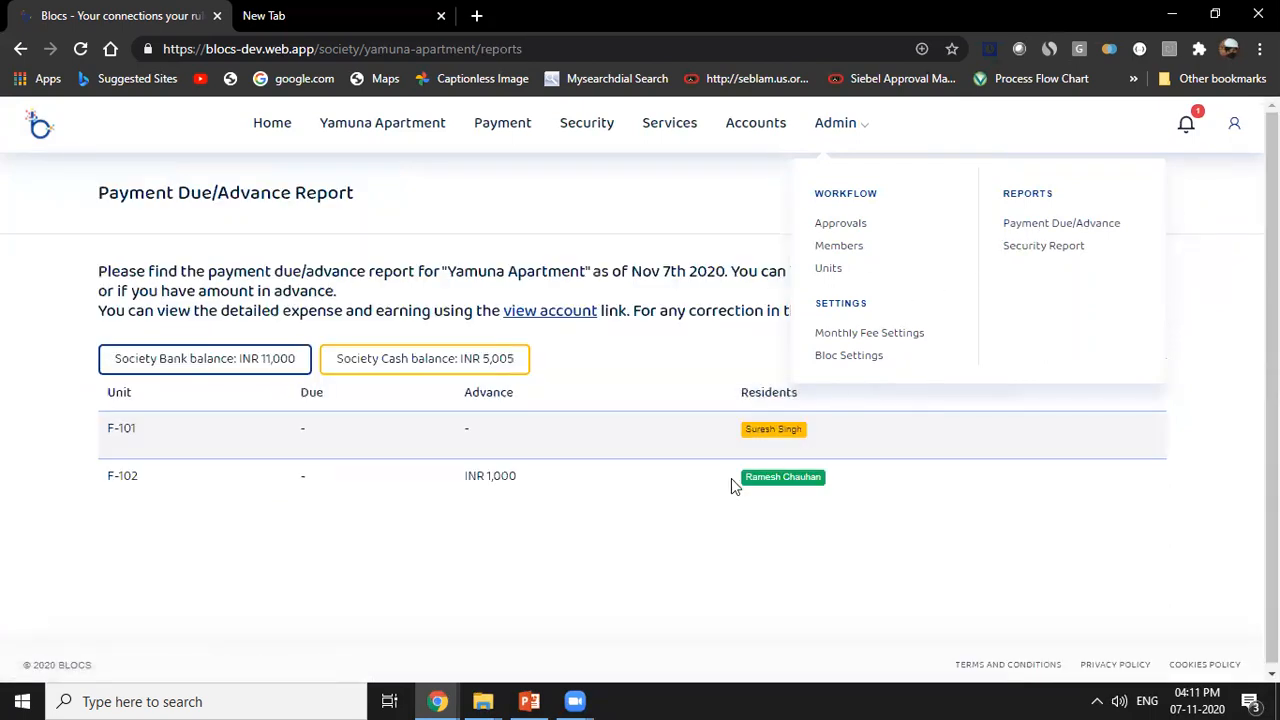
click(937, 552)
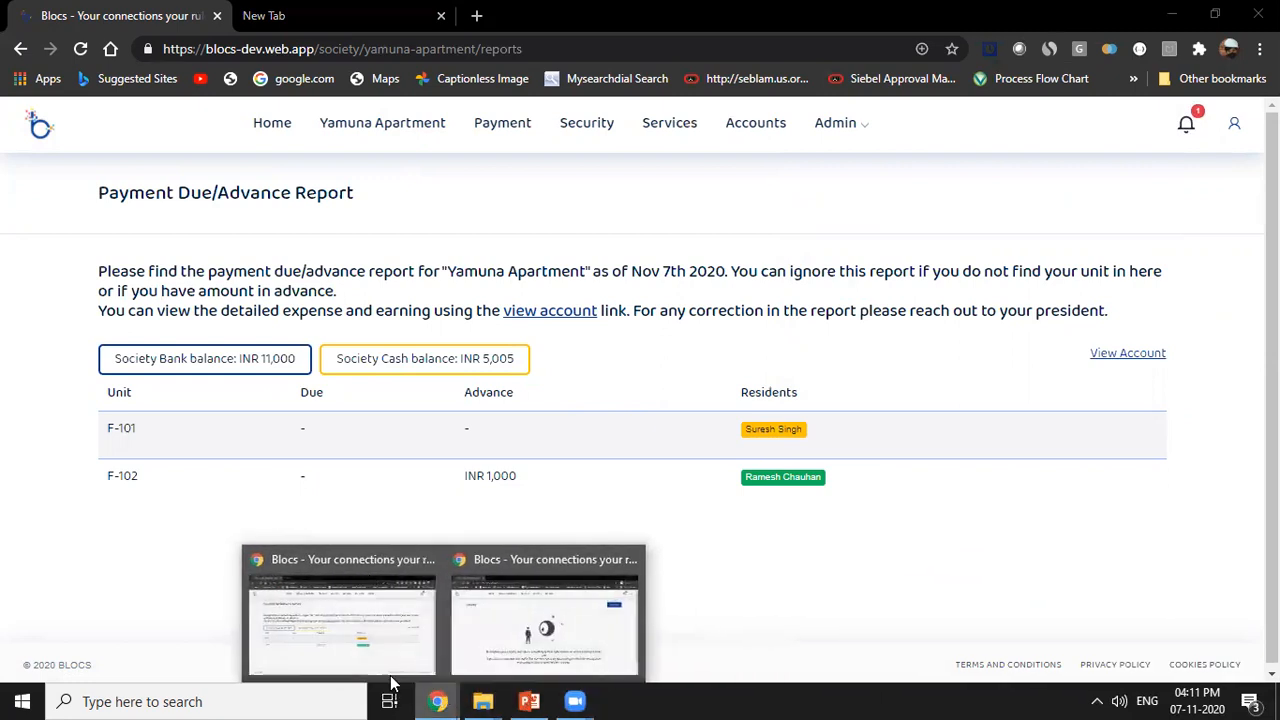
click(864, 136)
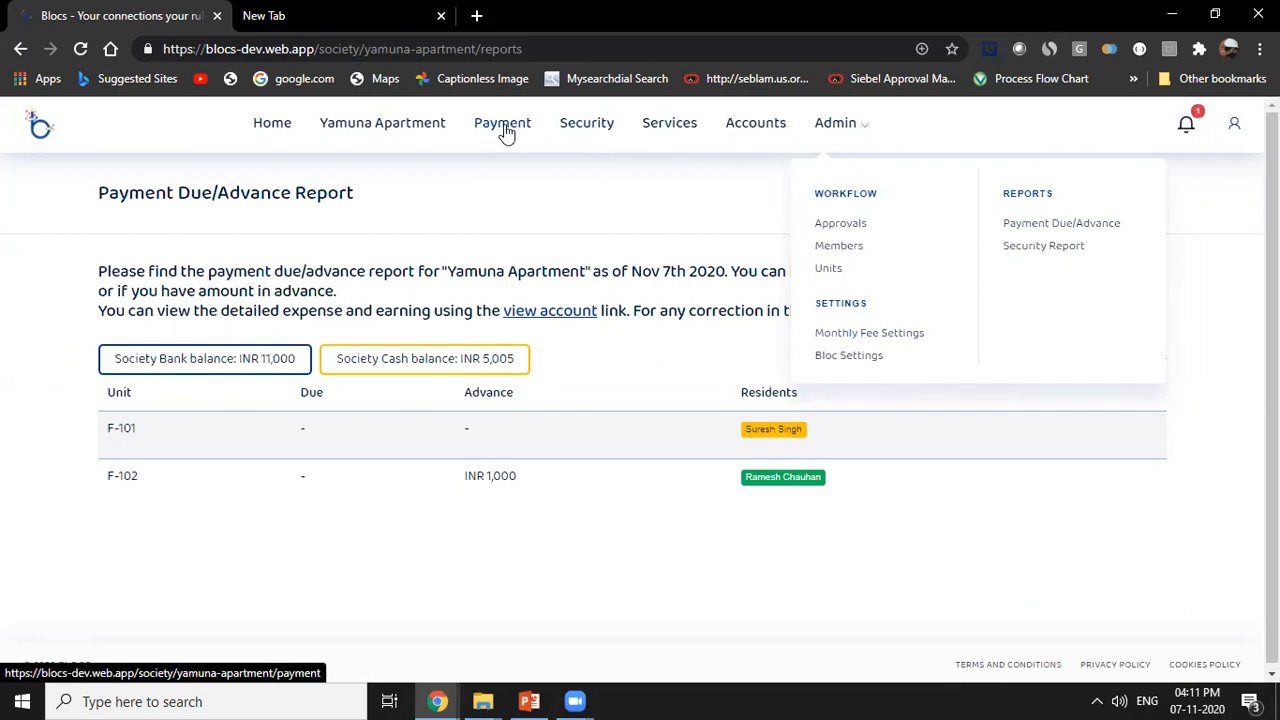
click(713, 200)
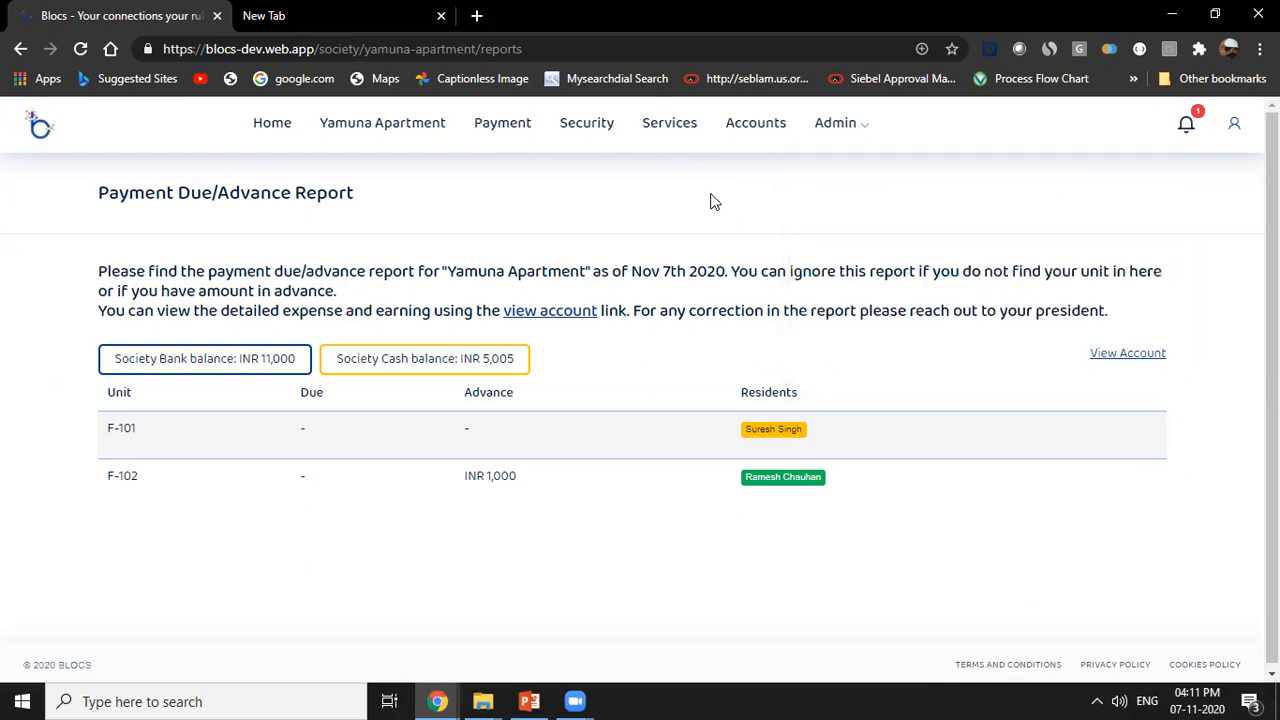